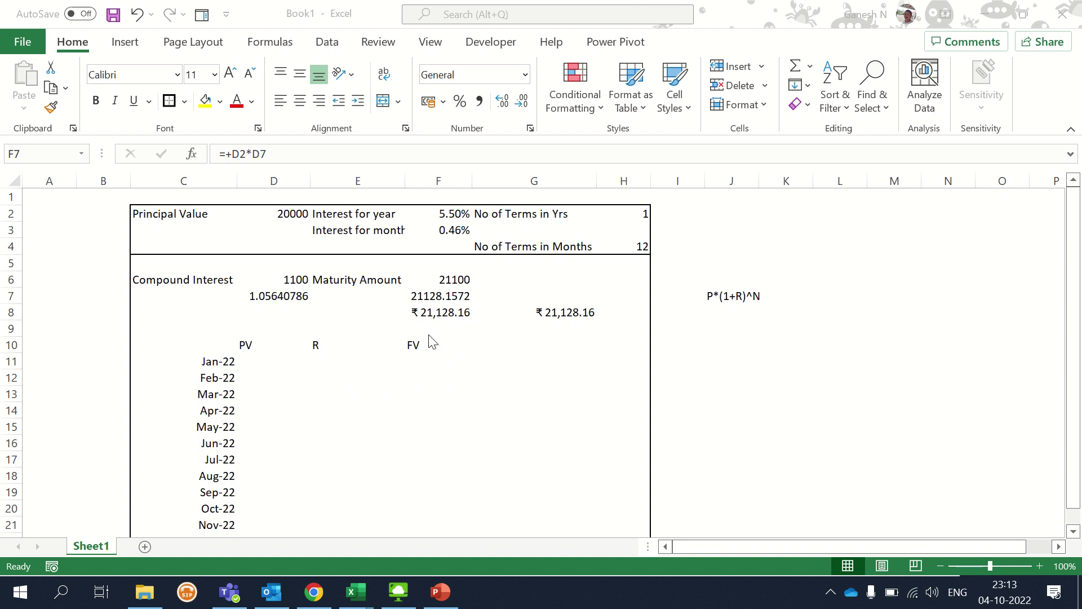
Review the principal, yearly rate, years and the H4 months formula, leaving them unchanged.
{"action": "scroll", "coordinate": [518, 404], "scroll_direction": "down", "scroll_amount": 3}
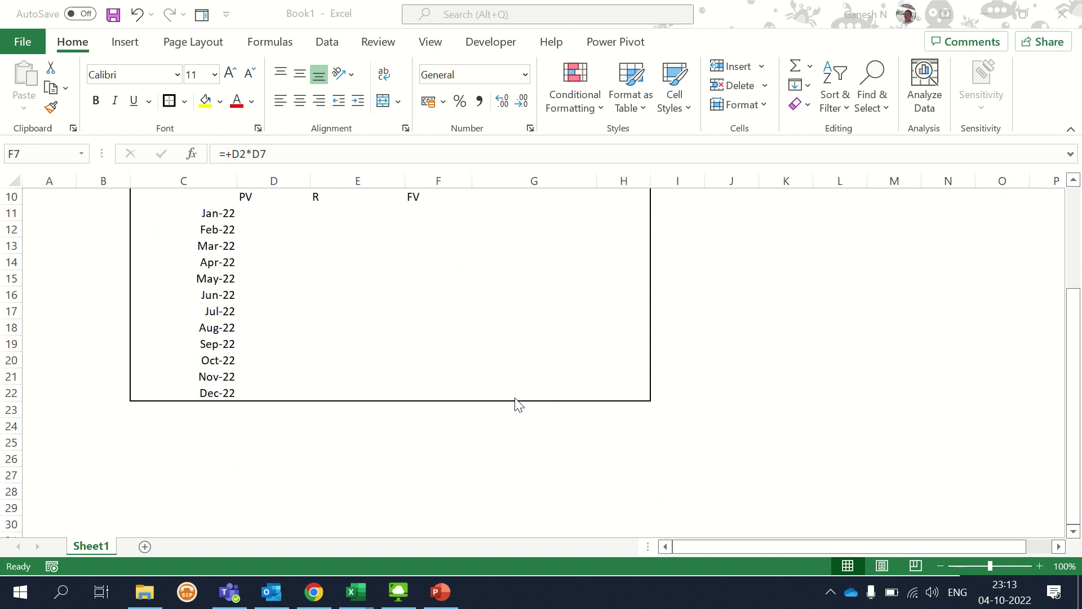
{"action": "scroll", "coordinate": [518, 405], "scroll_direction": "up", "scroll_amount": 3}
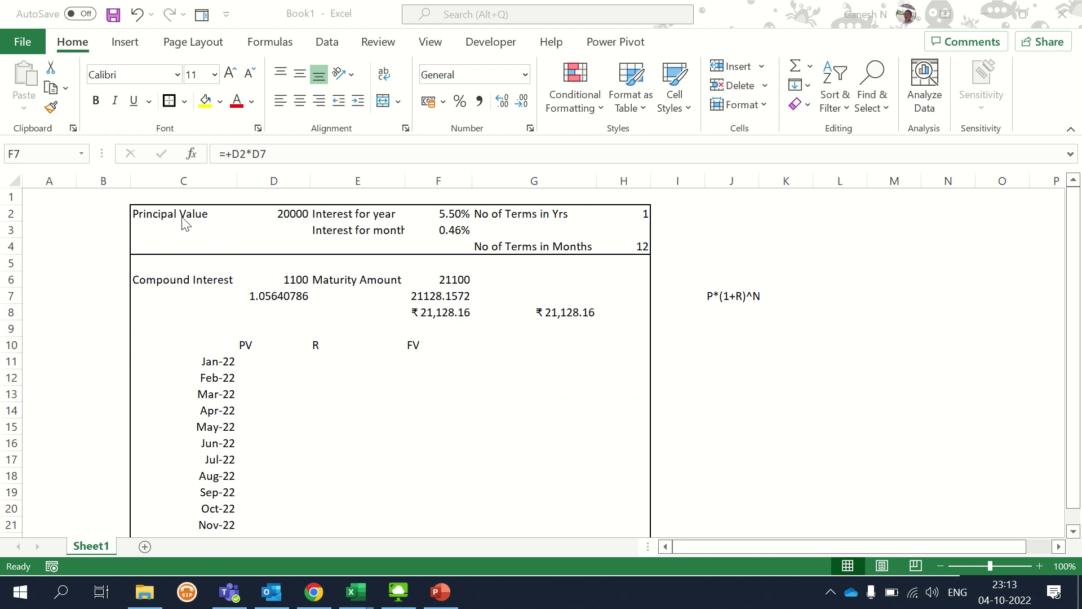
{"action": "left_click", "coordinate": [260, 218]}
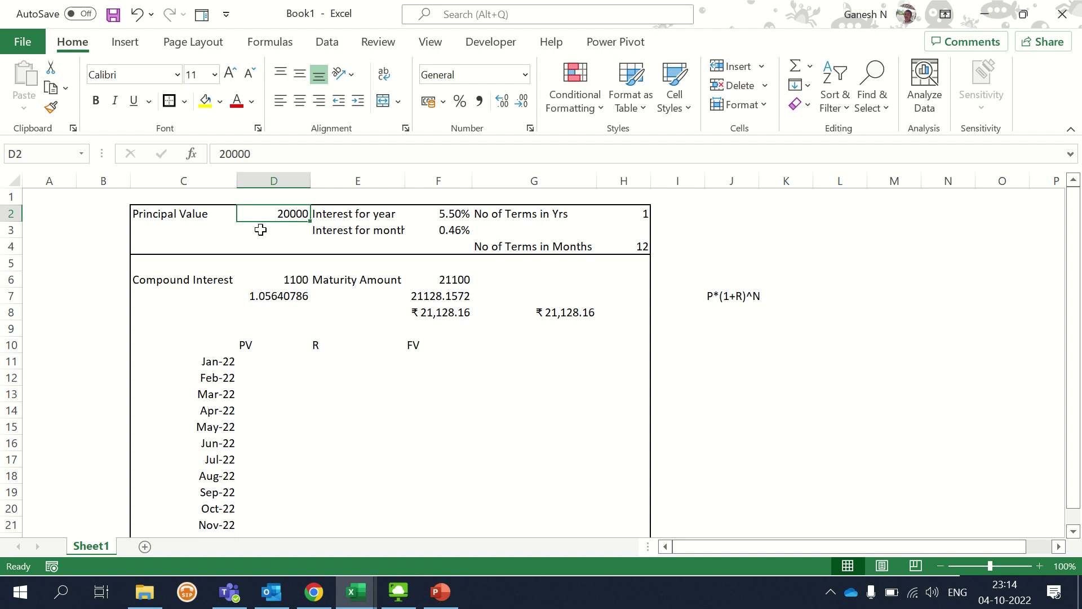
{"action": "left_click", "coordinate": [444, 217]}
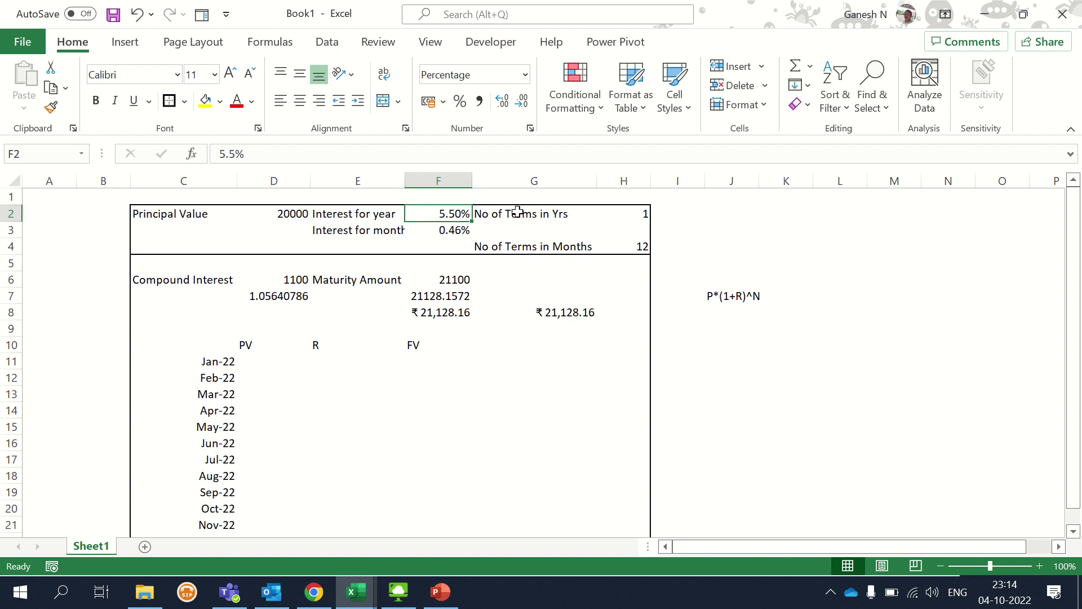
{"action": "left_click", "coordinate": [623, 216]}
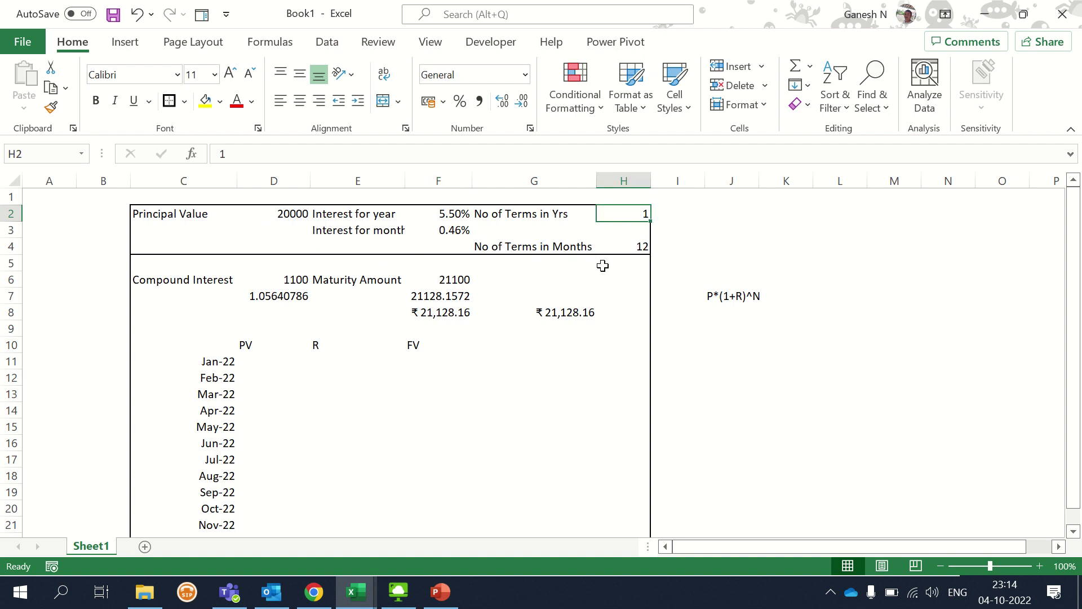
{"action": "left_click", "coordinate": [636, 247]}
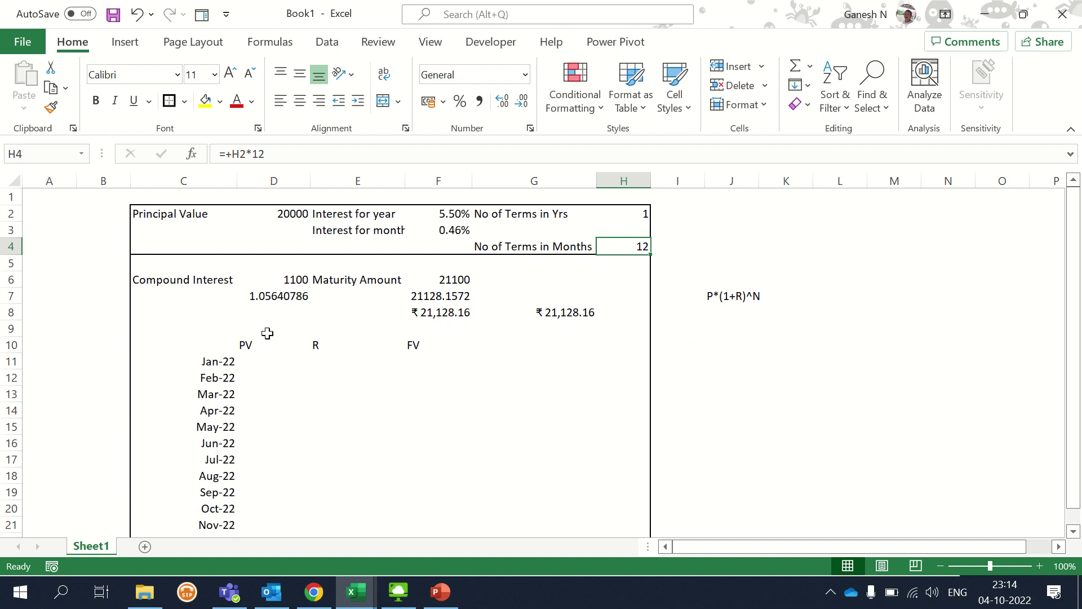
{"action": "left_click", "coordinate": [305, 346]}
{"action": "left_click", "coordinate": [291, 214]}
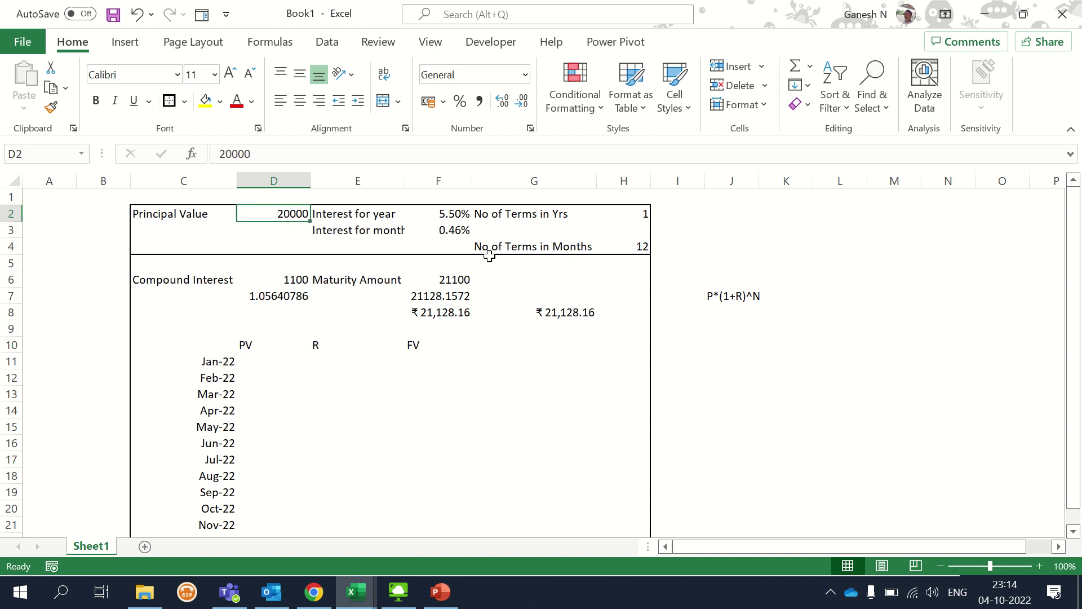
{"action": "left_click", "coordinate": [637, 216]}
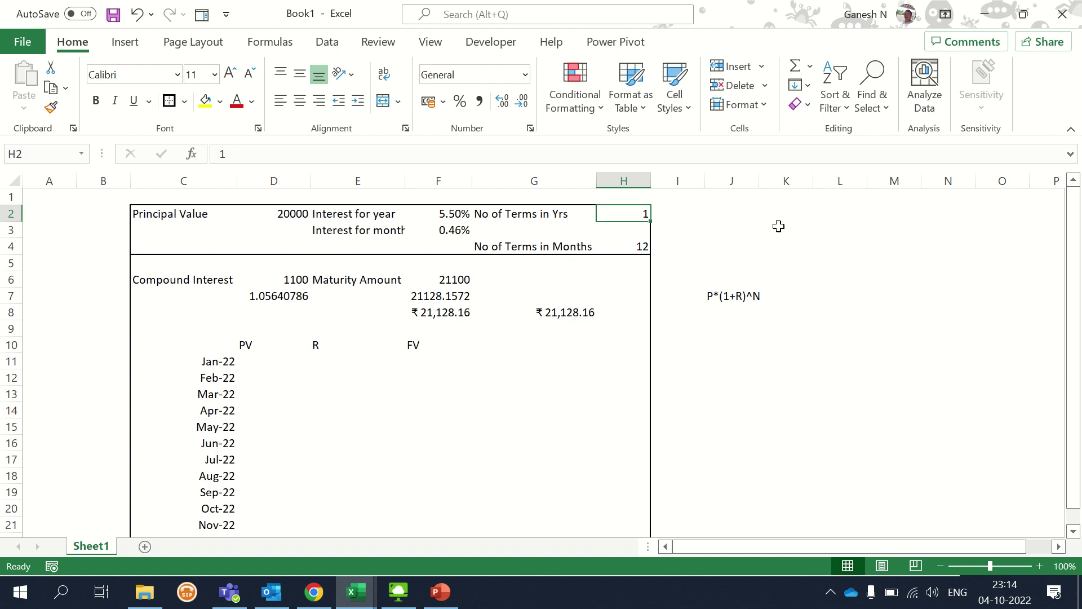
{"action": "left_click", "coordinate": [638, 246]}
{"action": "key", "text": "F2"}
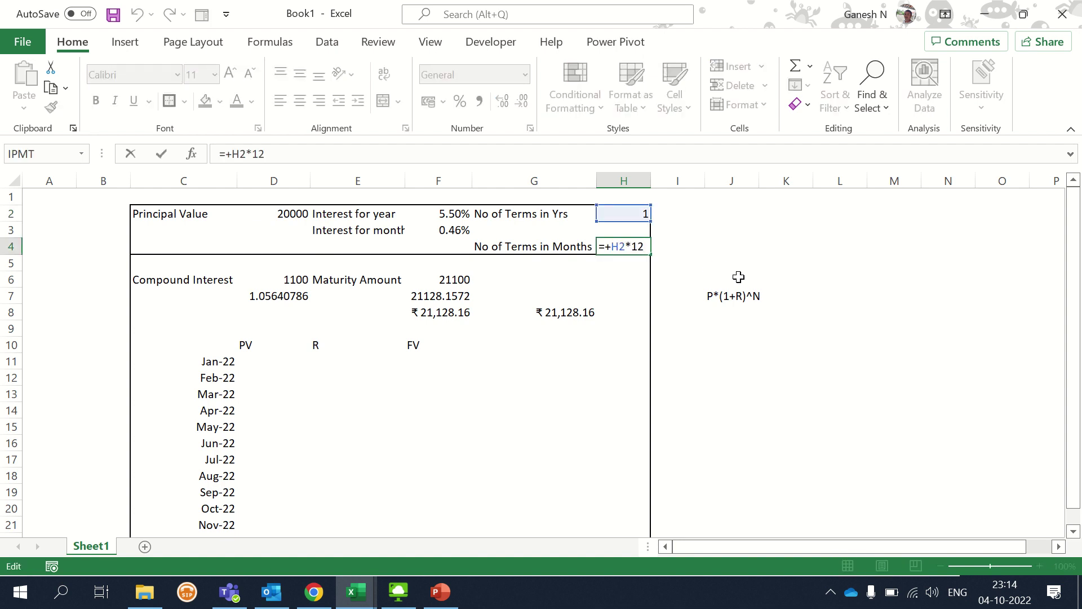
{"action": "key", "text": "ctrl+Return"}
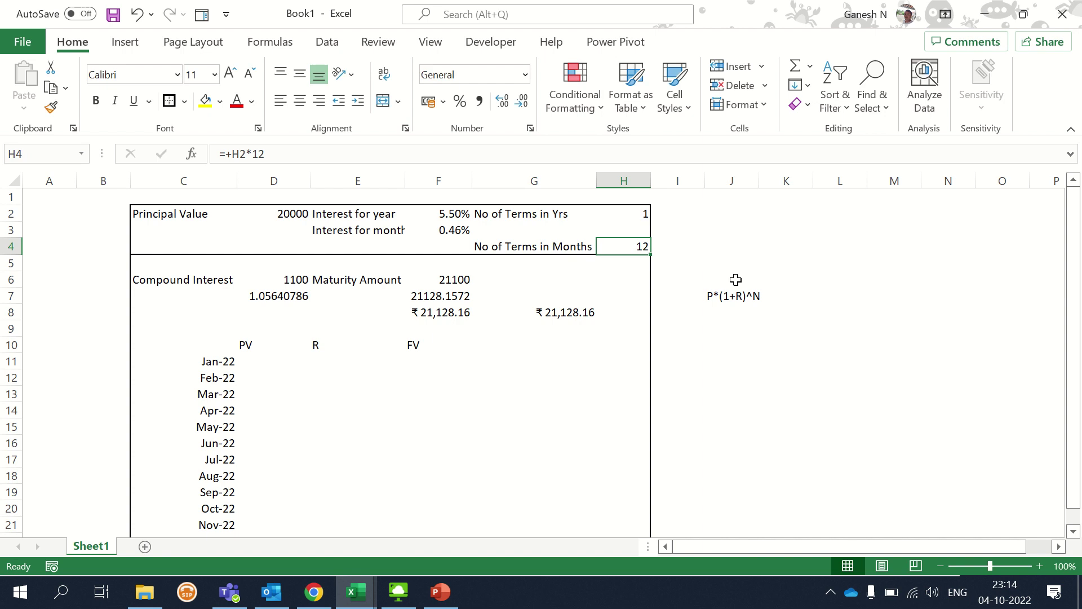
Autofit column E to show 'Interest for month' and confirm F3's =+F2/12 gives 0.46%.
{"action": "left_click", "coordinate": [382, 211]}
{"action": "left_click", "coordinate": [457, 214]}
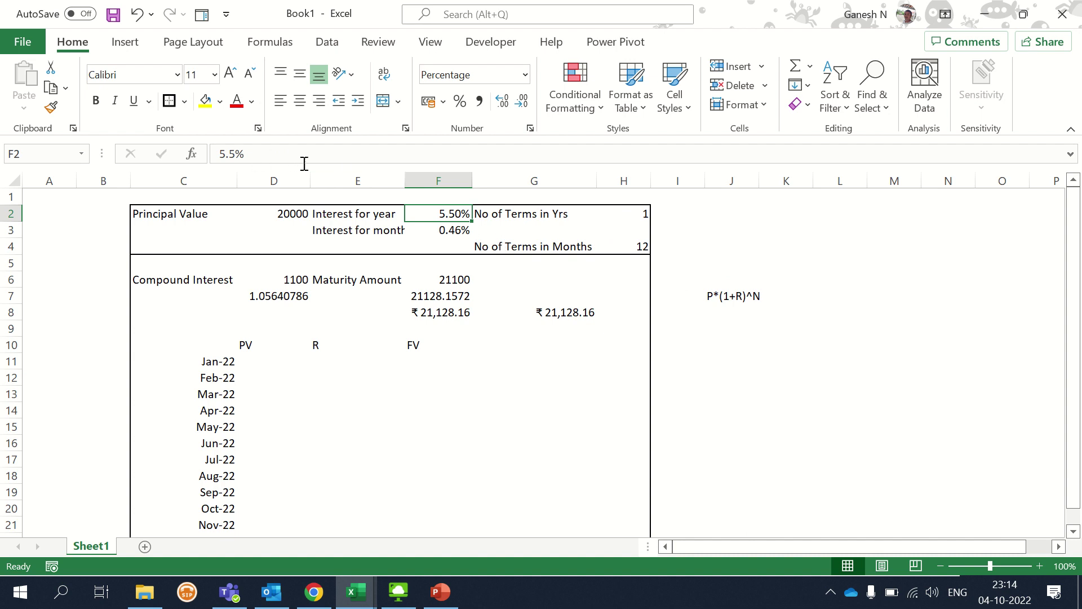
{"action": "left_click", "coordinate": [434, 233]}
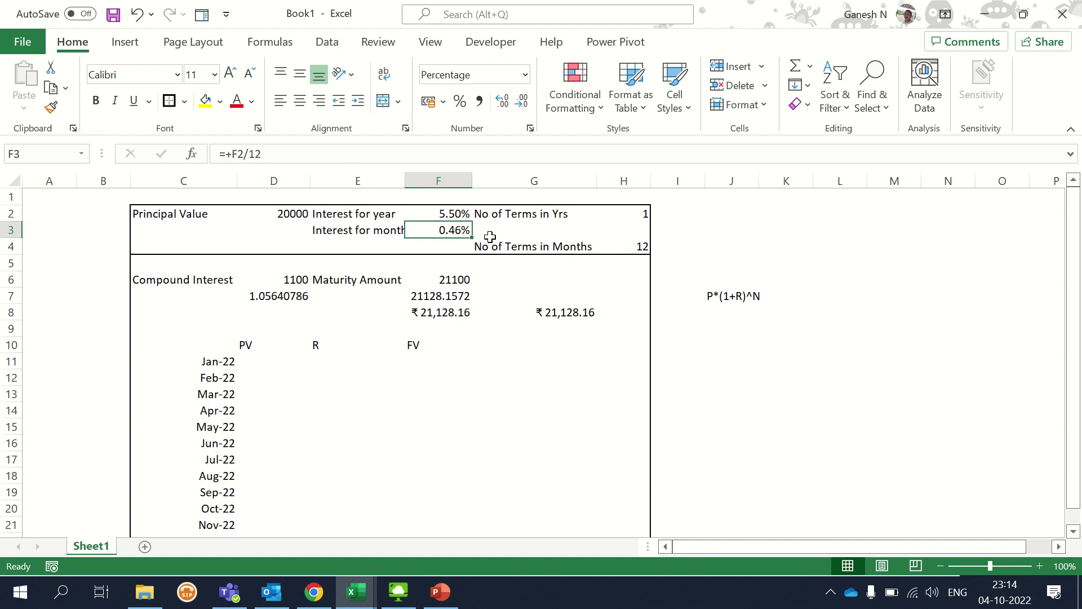
{"action": "double_click", "coordinate": [403, 181]}
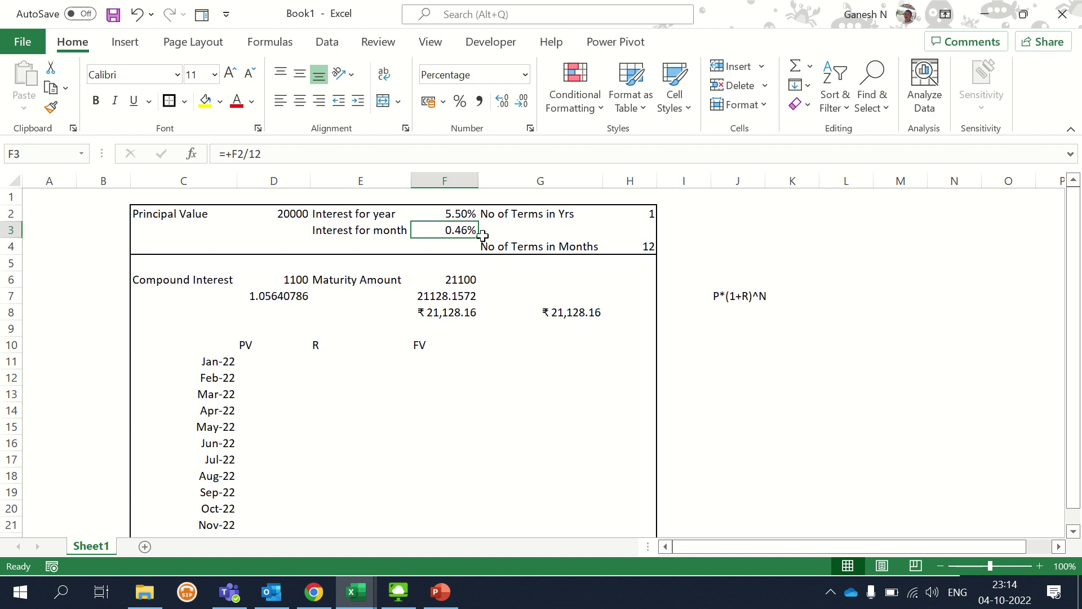
{"action": "key", "text": "F2"}
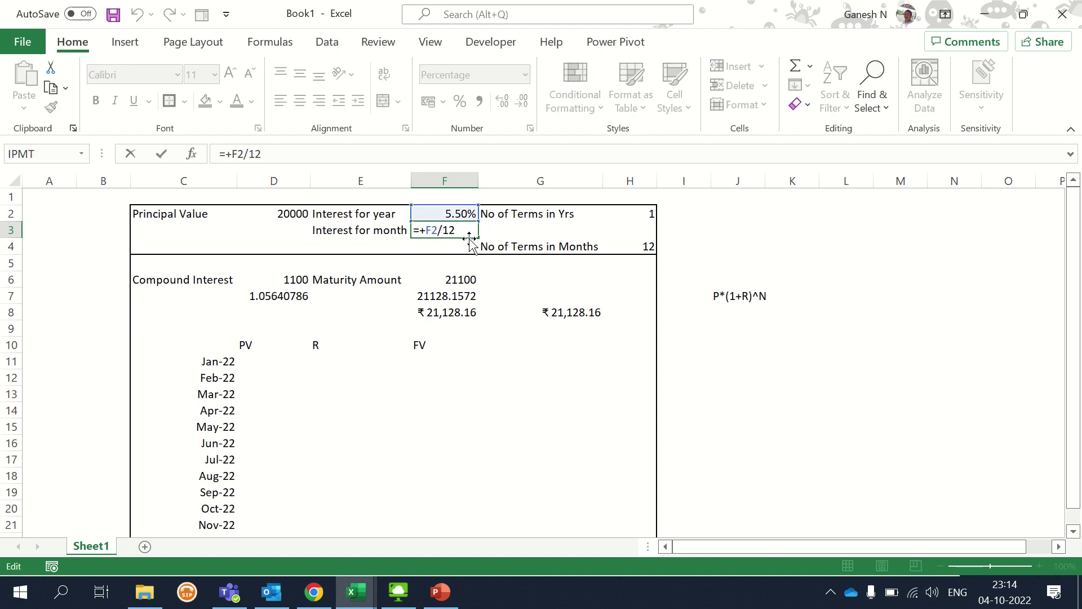
{"action": "key", "text": "Return"}
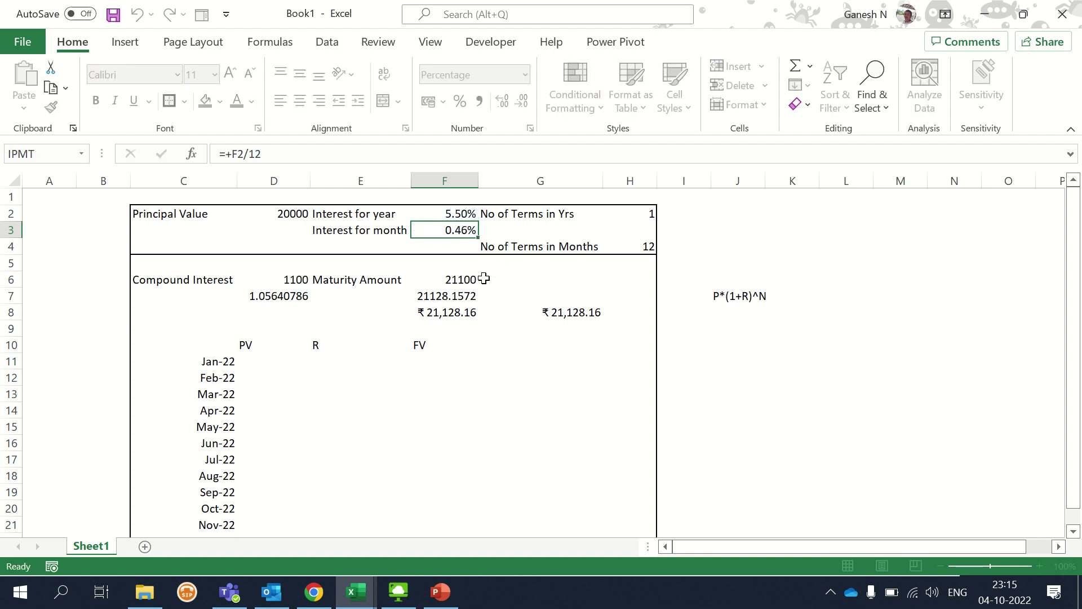
{"action": "left_click", "coordinate": [735, 246]}
{"action": "left_click", "coordinate": [454, 234]}
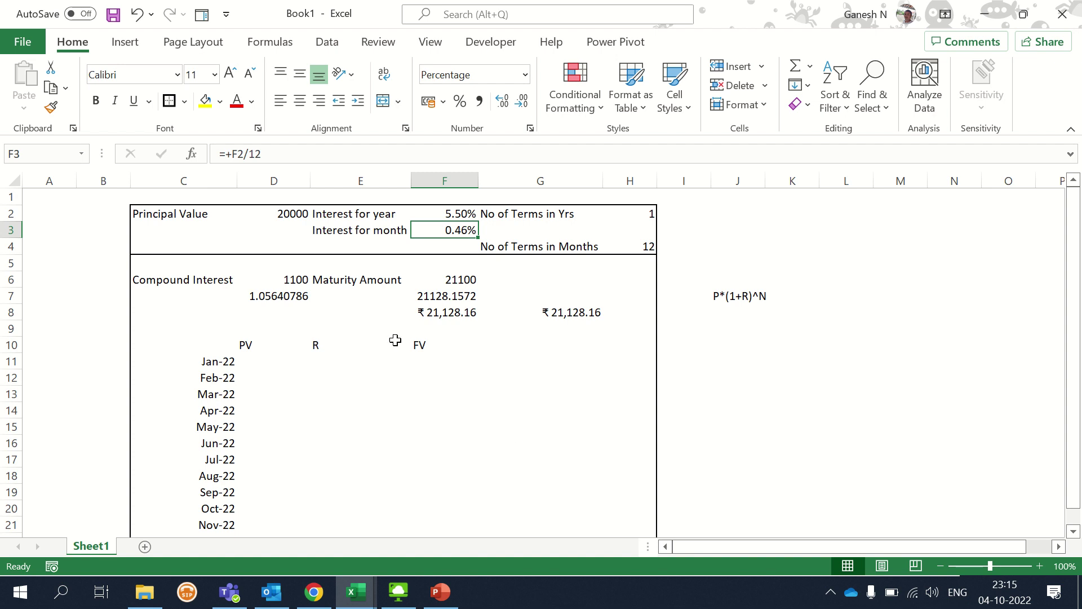
{"action": "left_click", "coordinate": [283, 280]}
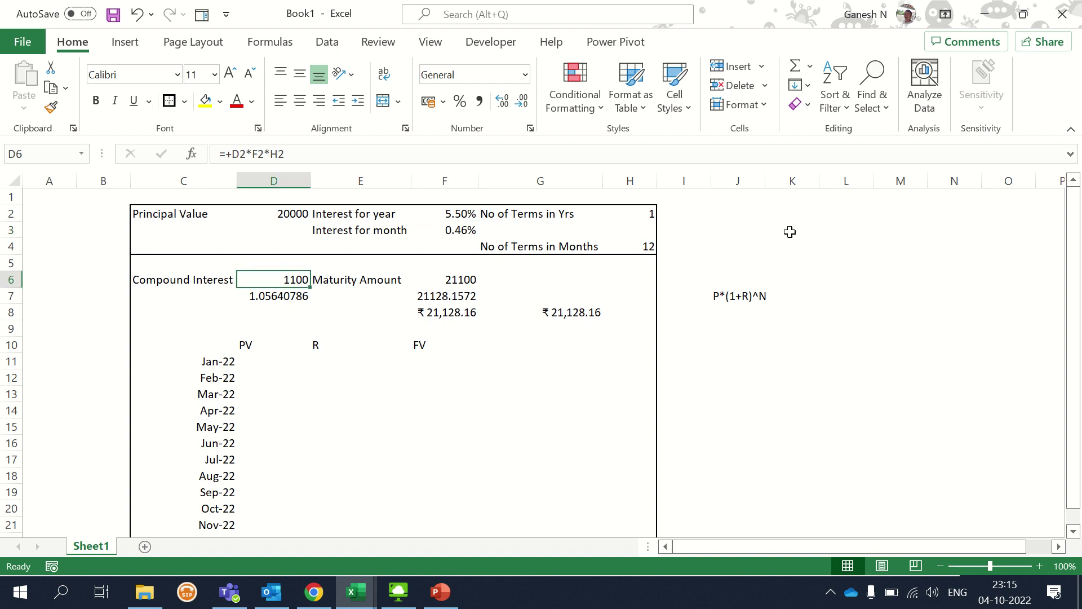
{"action": "left_click", "coordinate": [619, 217]}
{"action": "left_click", "coordinate": [292, 282]}
{"action": "key", "text": "F2"}
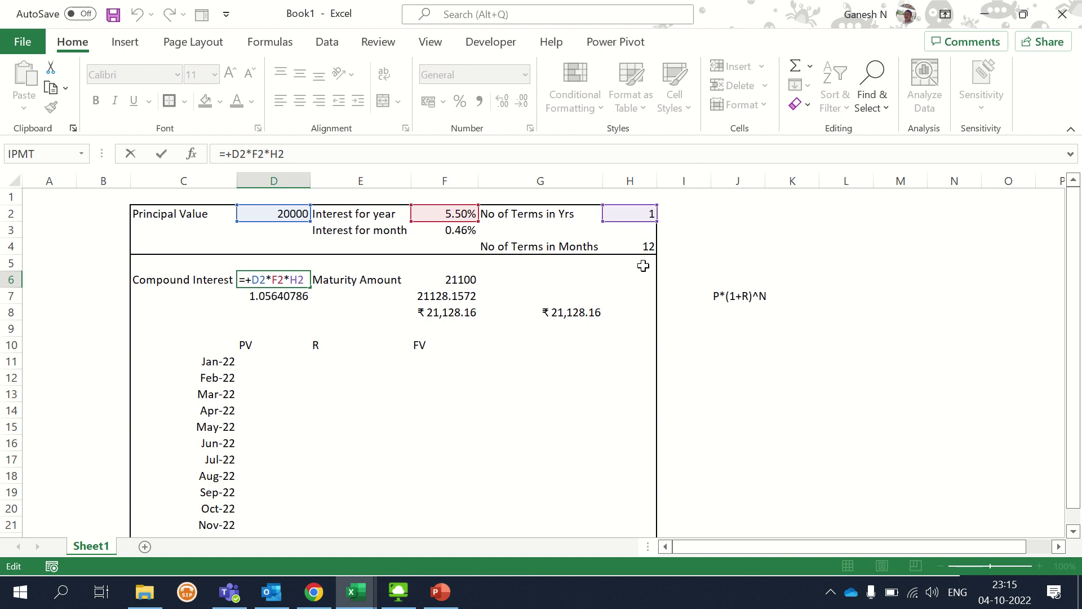
{"action": "key", "text": "Return"}
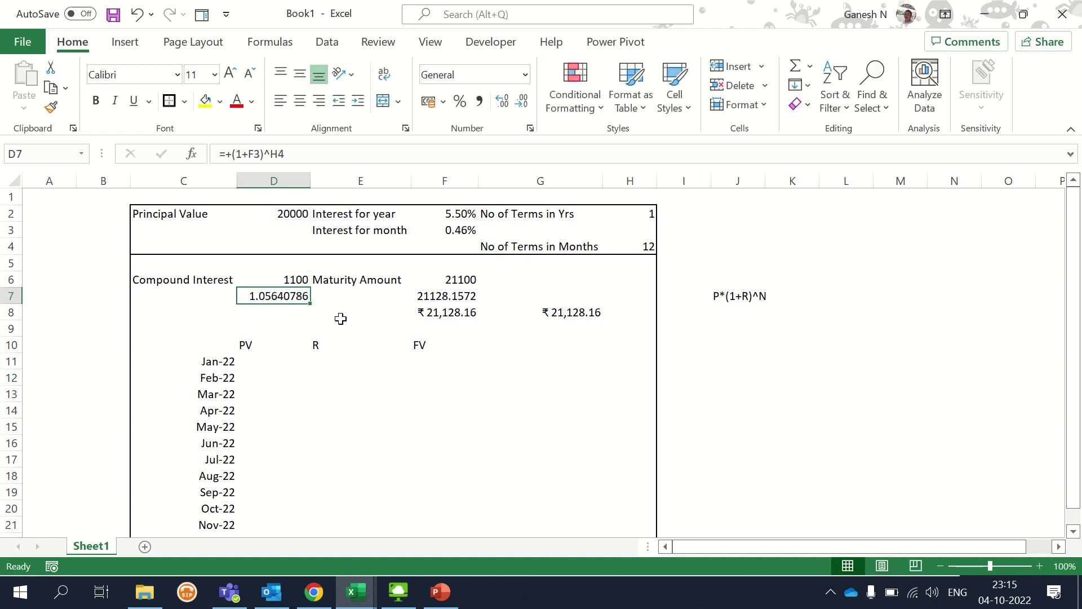
{"action": "key", "text": "Up"}
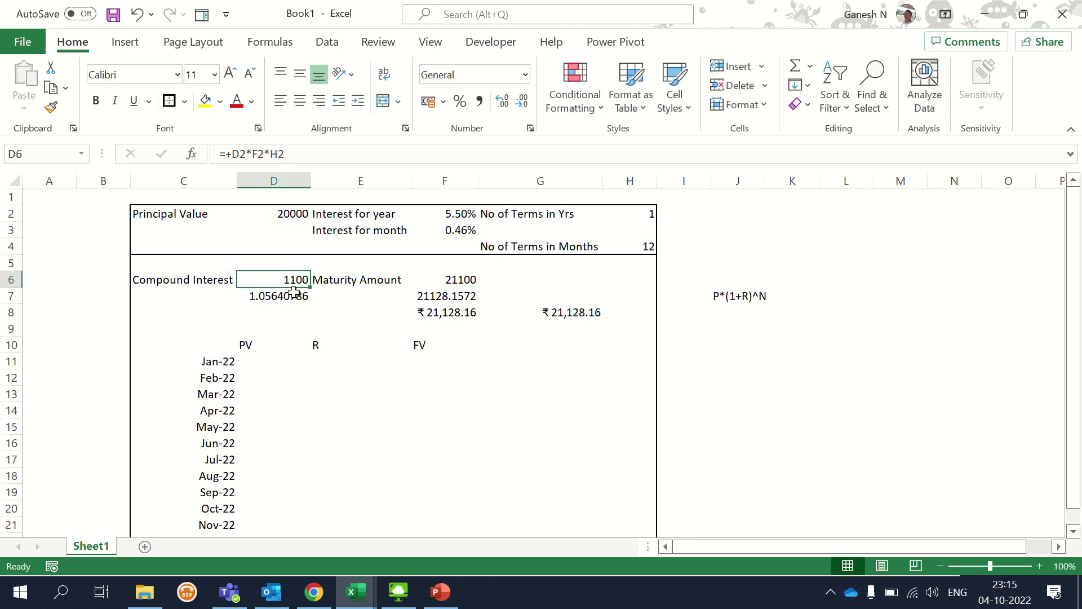
{"action": "left_click", "coordinate": [473, 282]}
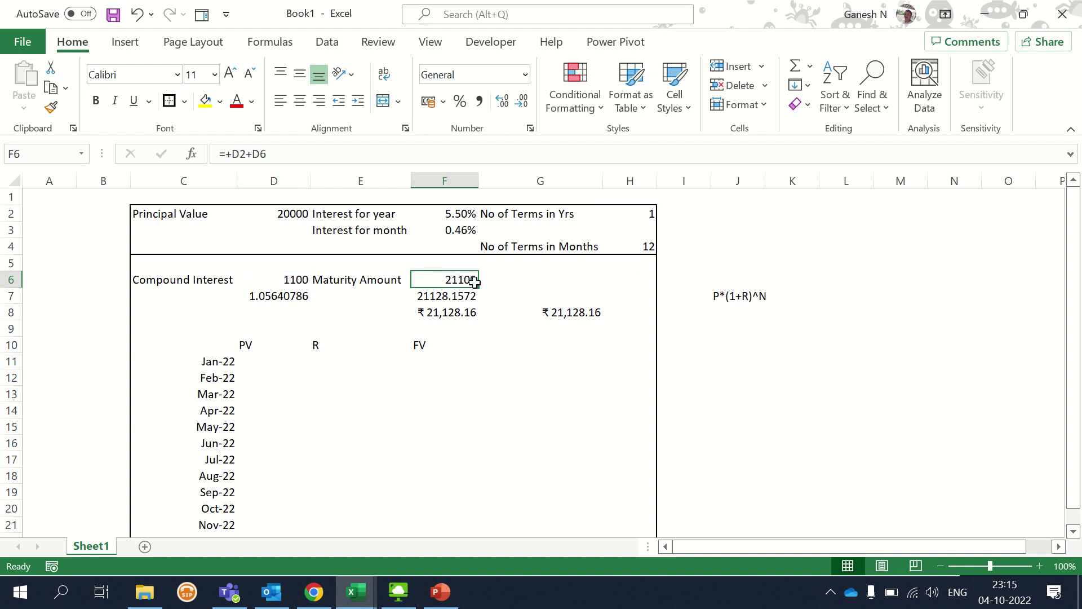
{"action": "double_click", "coordinate": [474, 282]}
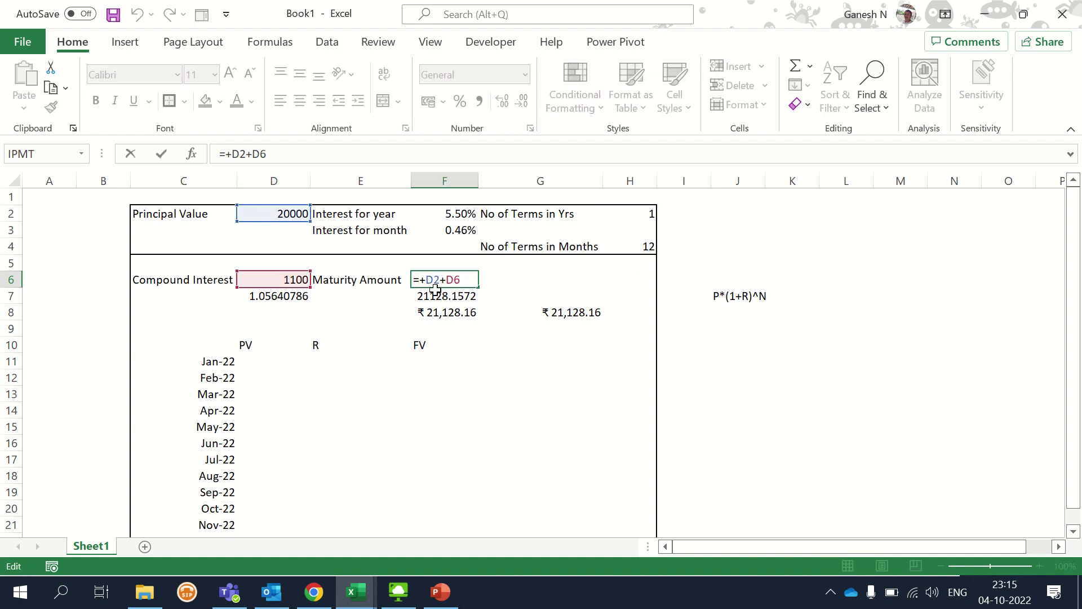
{"action": "key", "text": "Escape"}
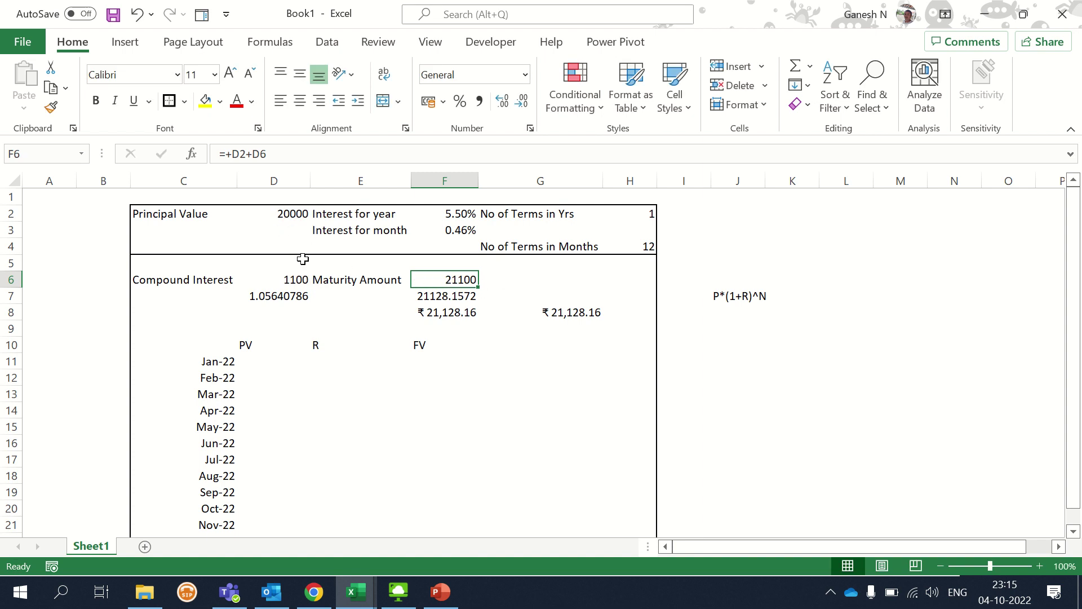
{"action": "left_click", "coordinate": [276, 279]}
{"action": "key", "text": "F2"}
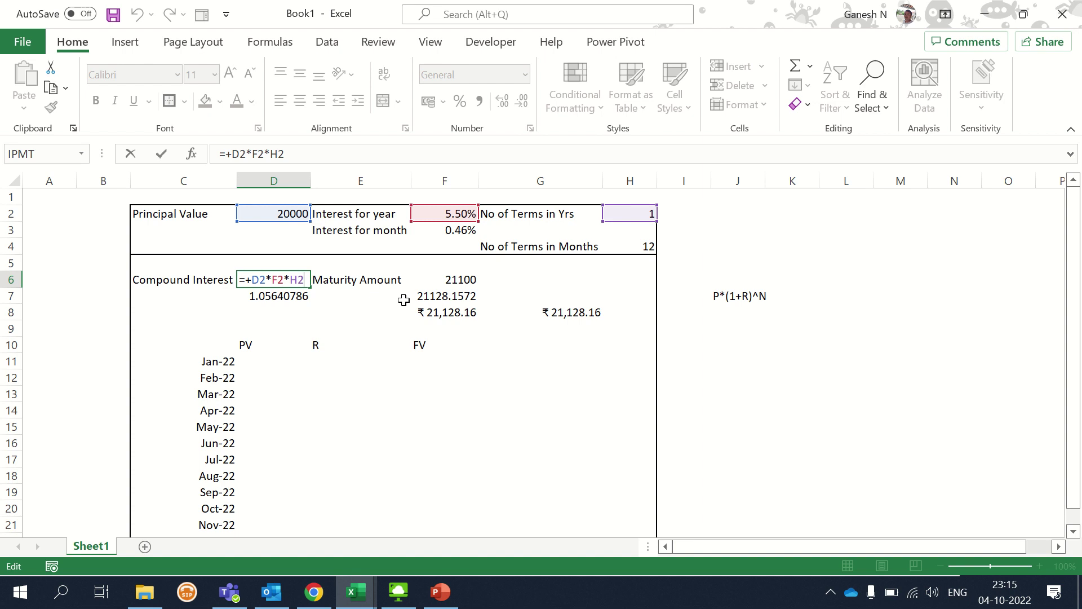
{"action": "key", "text": "ctrl+Return"}
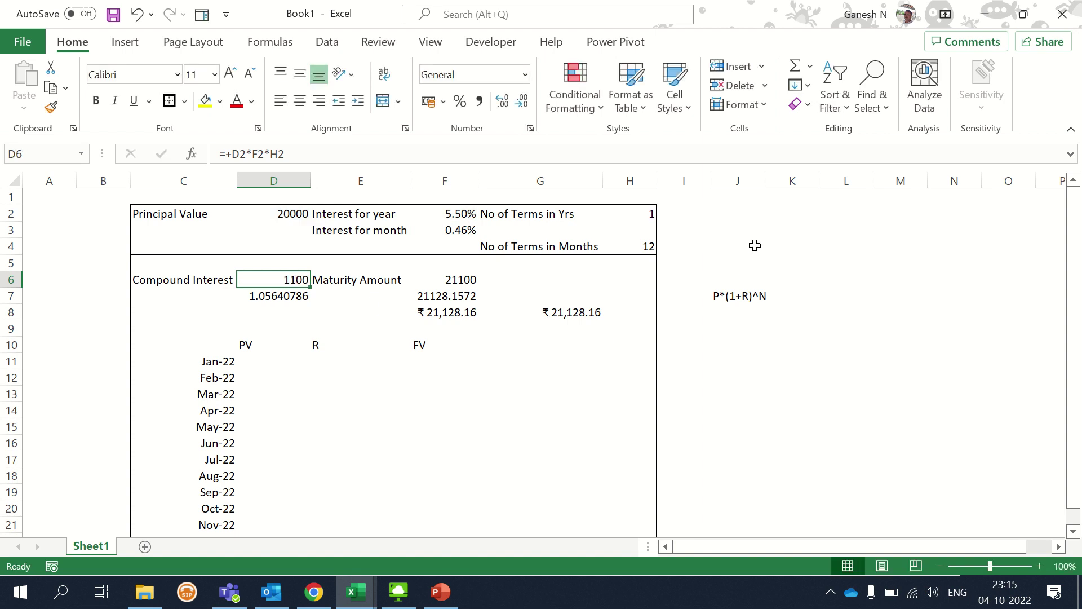
{"action": "left_click", "coordinate": [638, 248]}
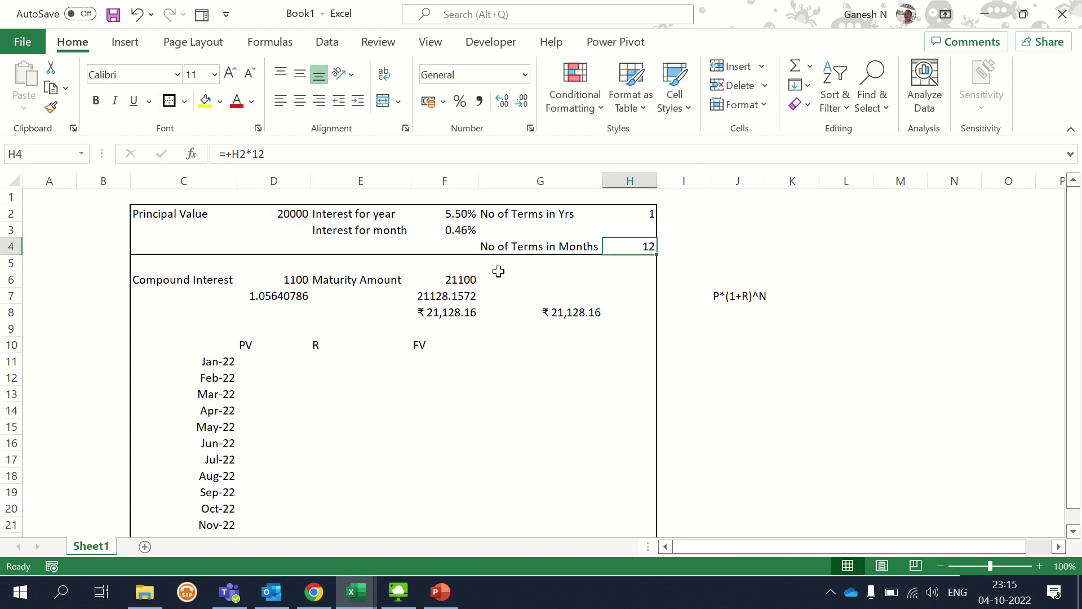
{"action": "left_click", "coordinate": [729, 300]}
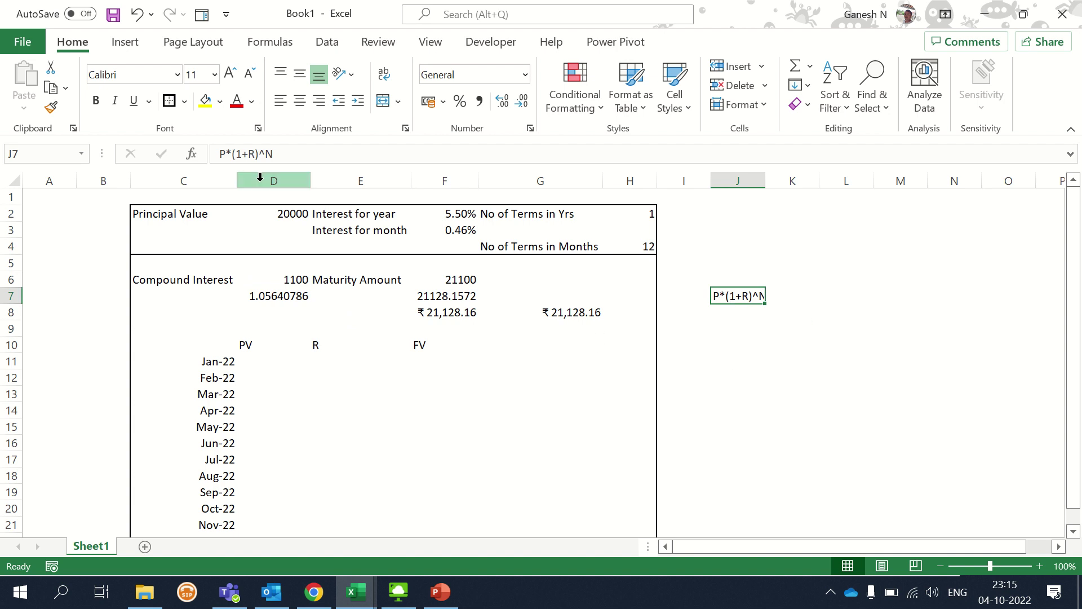
{"action": "left_click", "coordinate": [691, 305]}
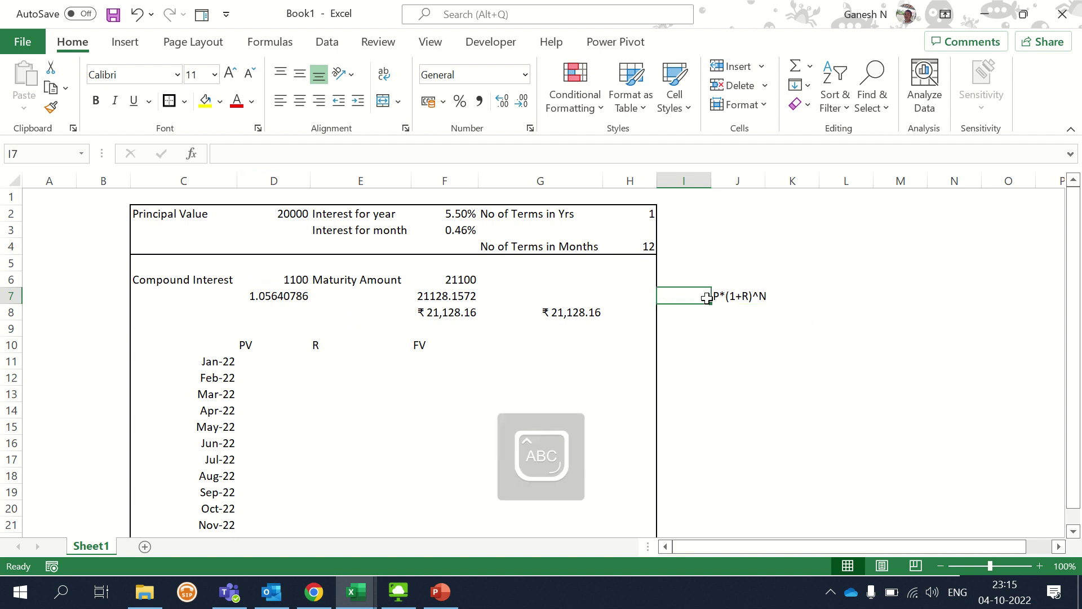
{"action": "type", "text": "MV/"}
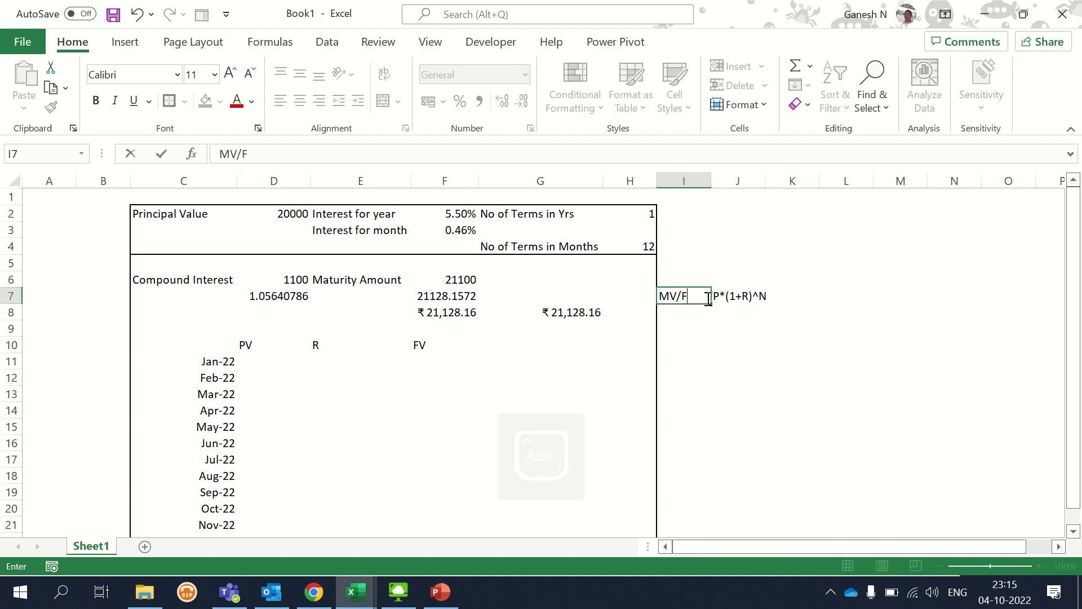
{"action": "type", "text": "F"}
{"action": "key", "text": "Tab"}
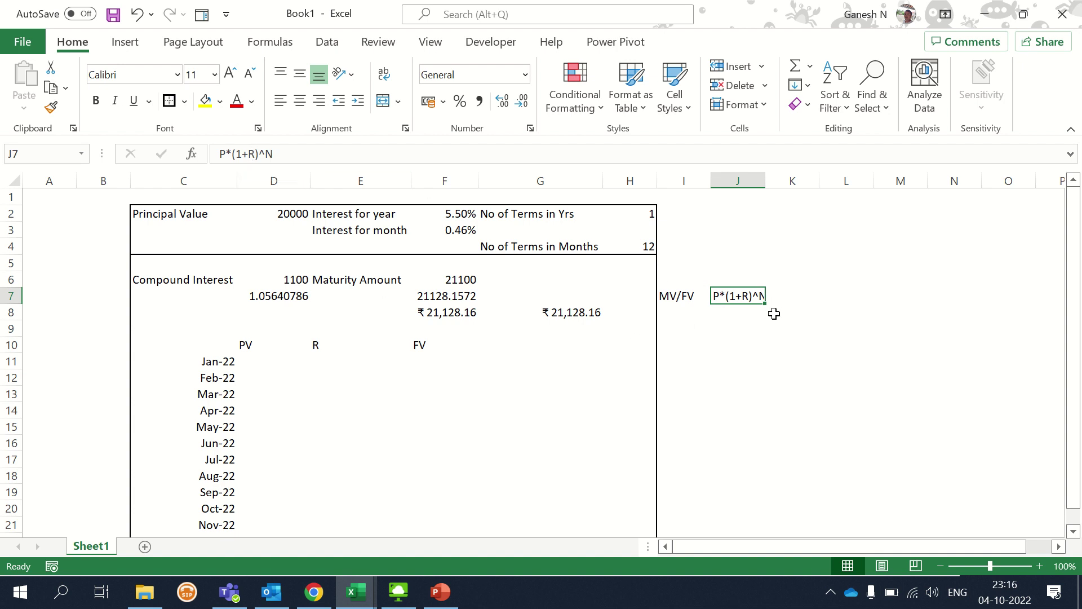
{"action": "key", "text": "Right"}
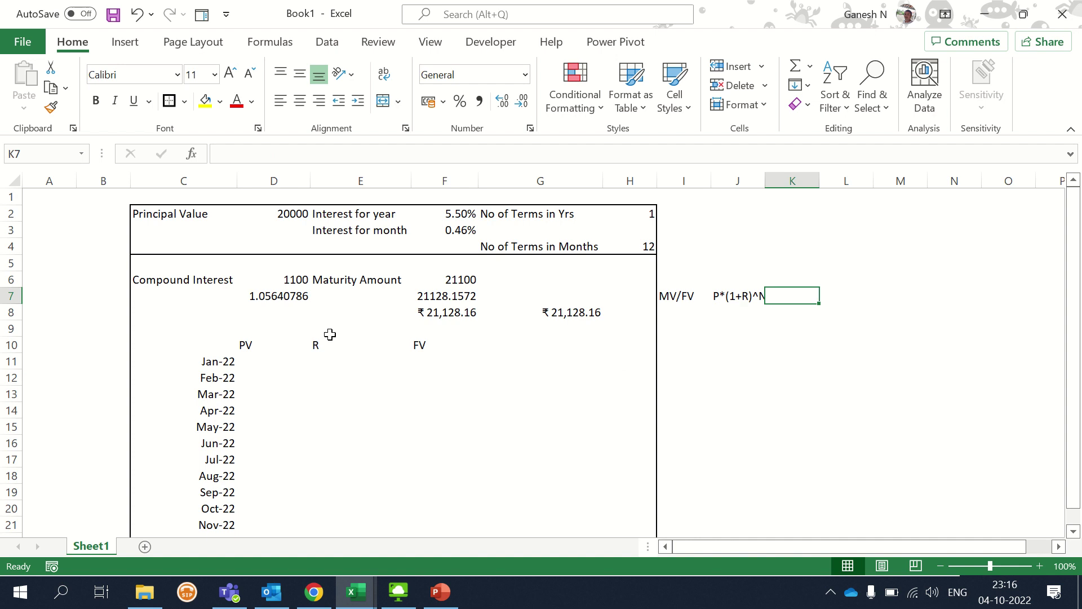
{"action": "left_click", "coordinate": [265, 296]}
{"action": "left_click", "coordinate": [730, 298]}
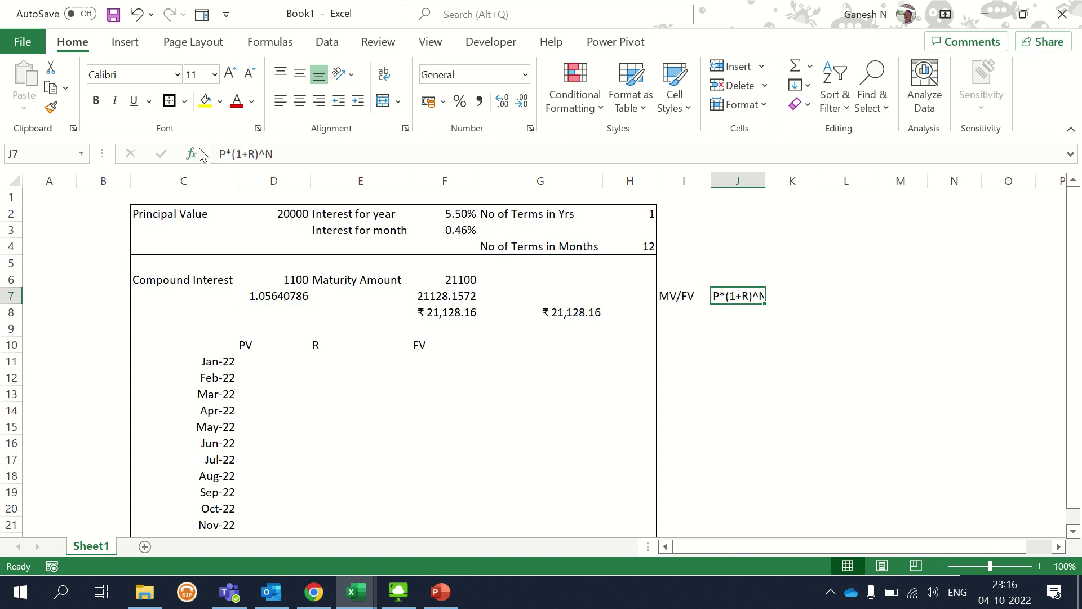
{"action": "left_click_drag", "start_coordinate": [231, 154], "coordinate": [282, 159]}
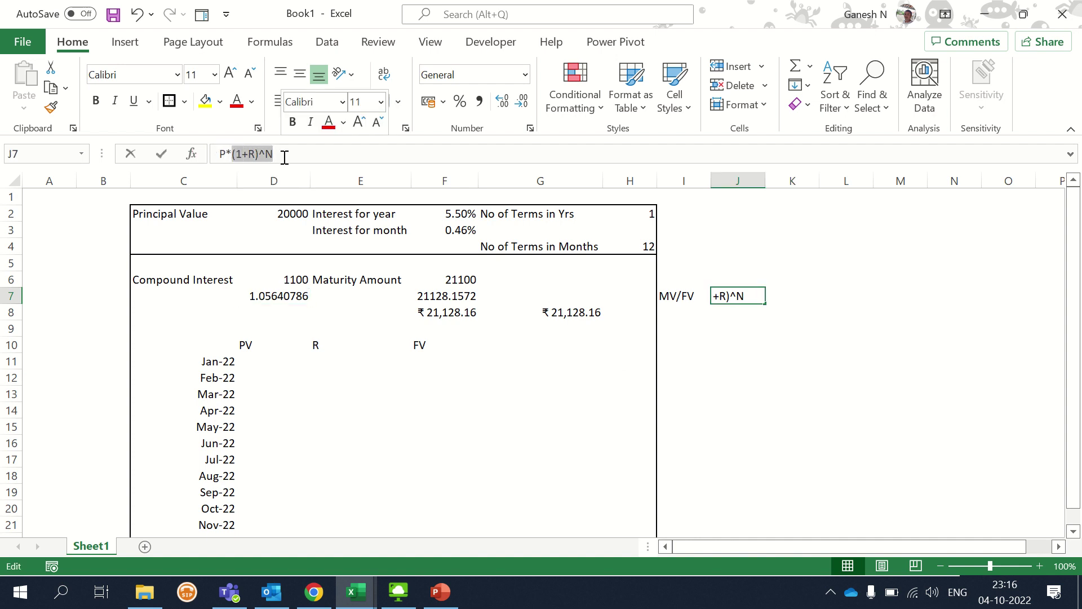
{"action": "key", "text": "Escape"}
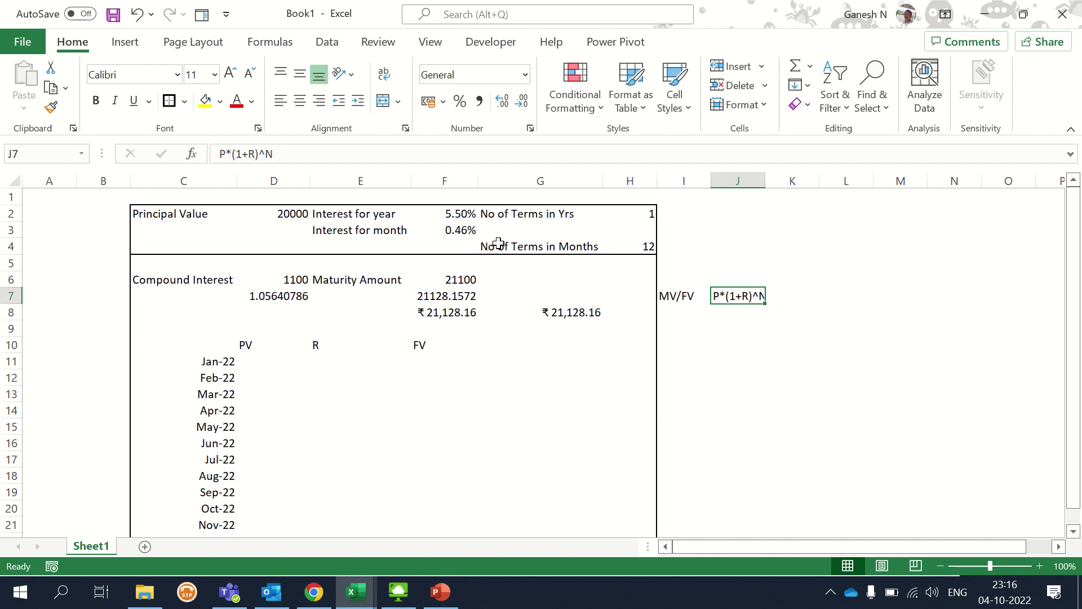
{"action": "left_click", "coordinate": [260, 307]}
{"action": "left_click", "coordinate": [298, 300]}
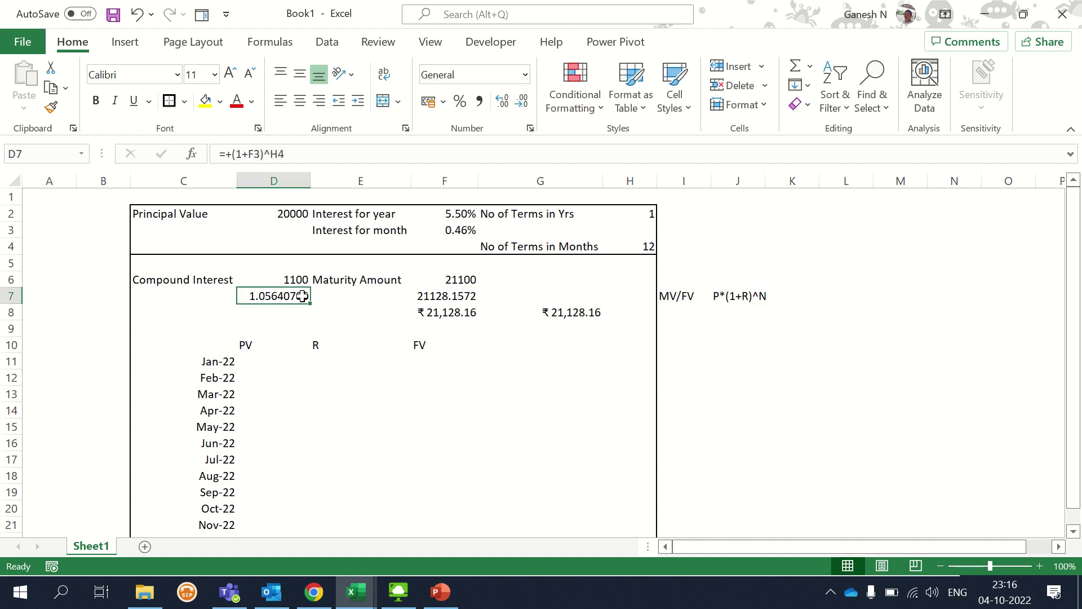
{"action": "double_click", "coordinate": [307, 298]}
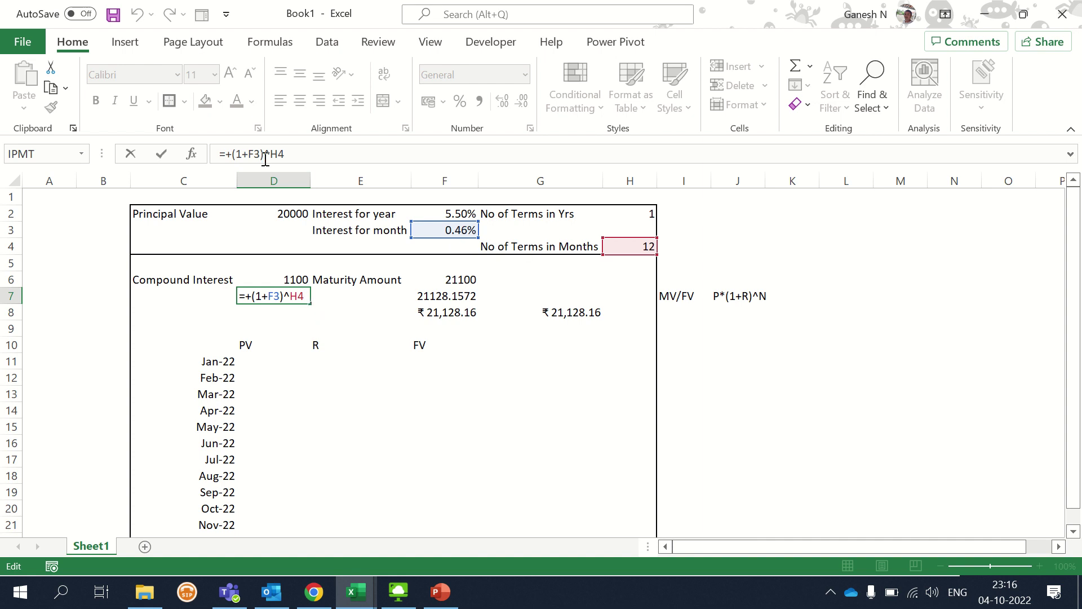
{"action": "key", "text": "Delete"}
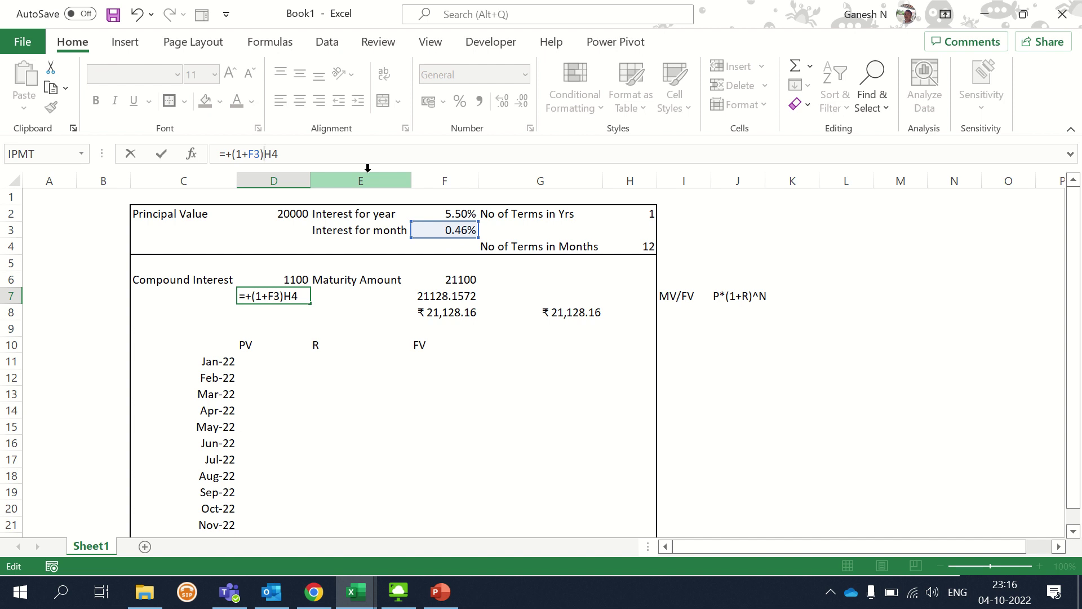
{"action": "type", "text": "^"}
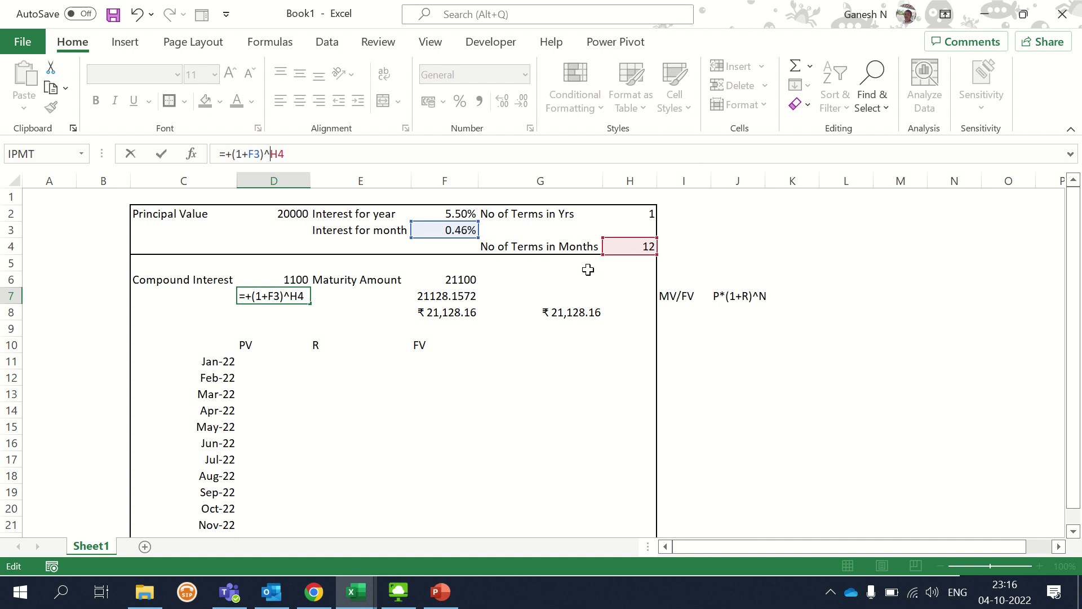
{"action": "key", "text": "Return"}
{"action": "key", "text": "Up"}
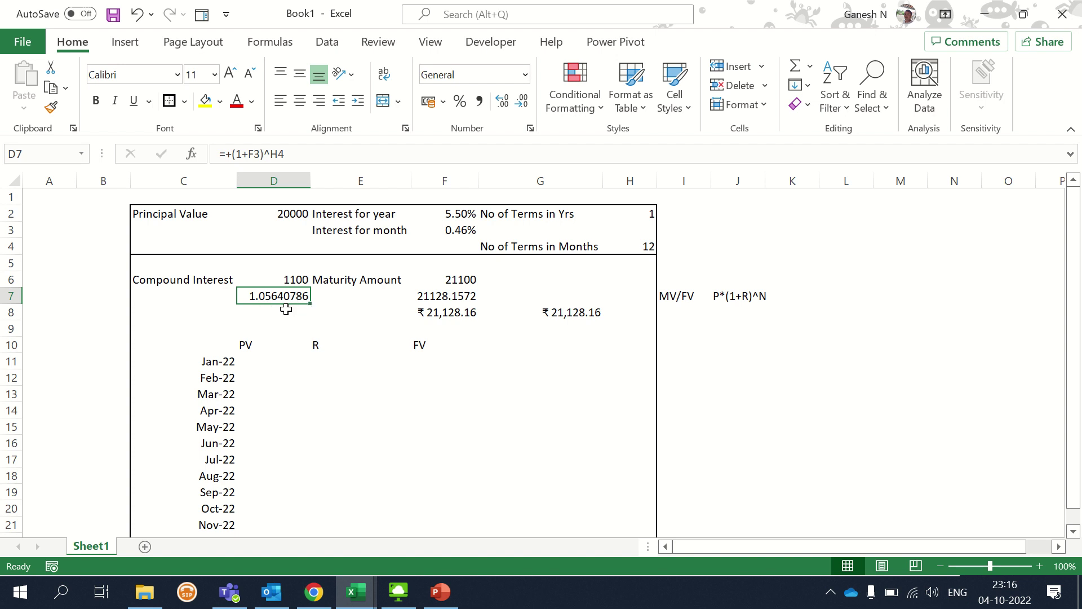
{"action": "left_click", "coordinate": [282, 328]}
{"action": "left_click", "coordinate": [283, 296]}
Review the maturity-value formula in F7 and leave it unchanged.
{"action": "left_click", "coordinate": [432, 301]}
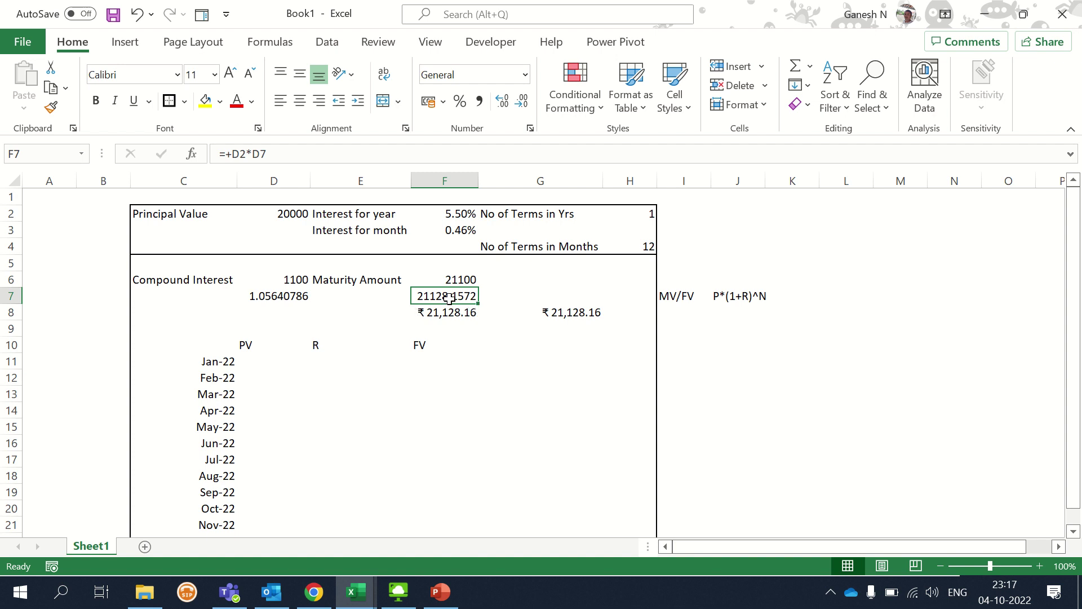
{"action": "double_click", "coordinate": [449, 299]}
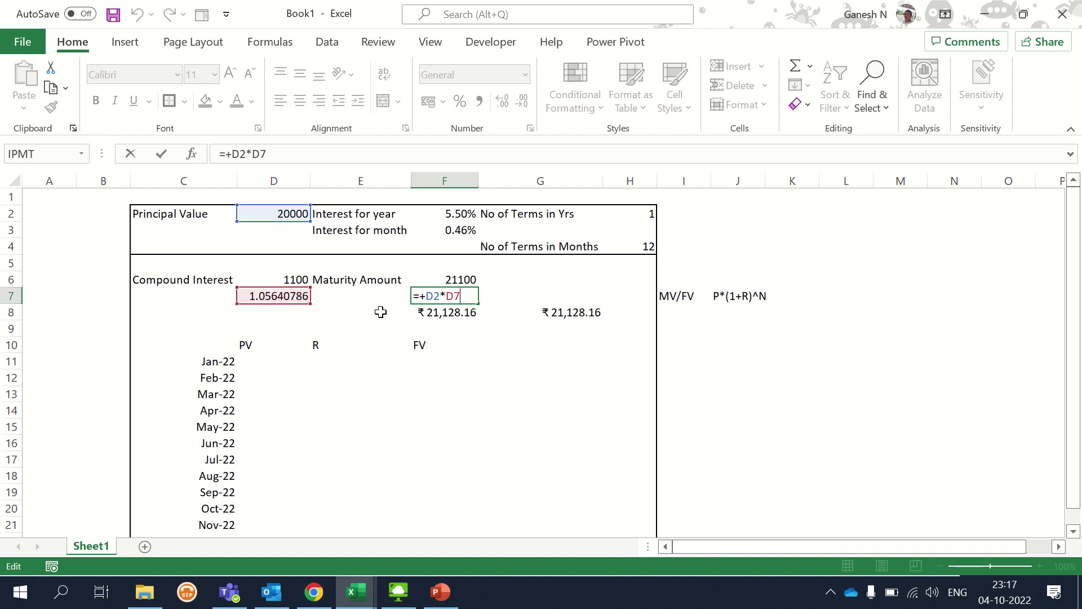
{"action": "left_click", "coordinate": [451, 311]}
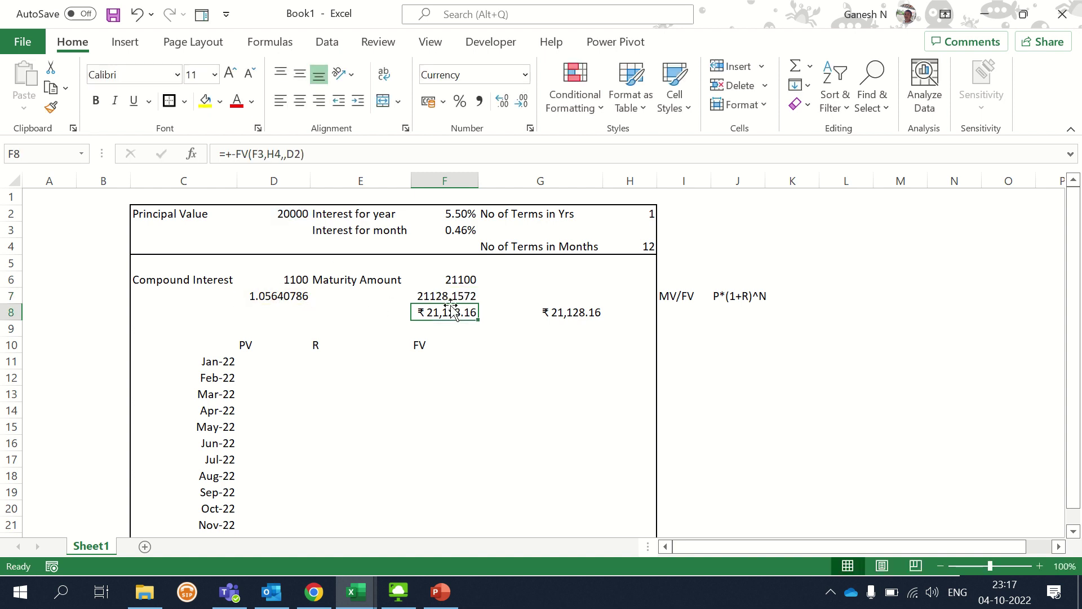
{"action": "key", "text": "Up"}
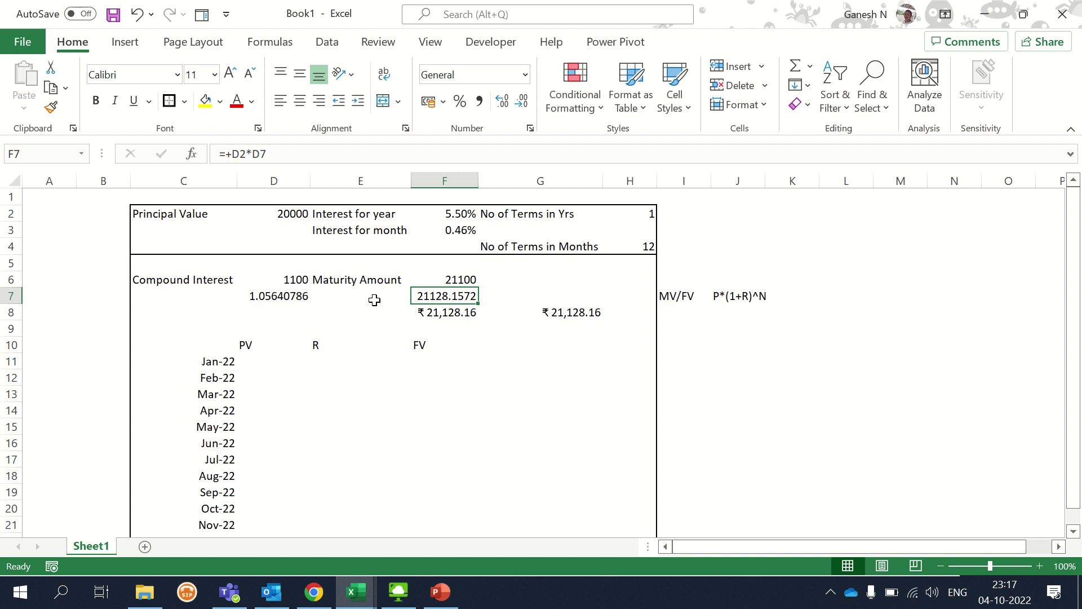
Label cell E7 'MV per month' beside the 21128.1572 maturity value.
{"action": "left_click", "coordinate": [375, 300]}
{"action": "type", "text": "mv"}
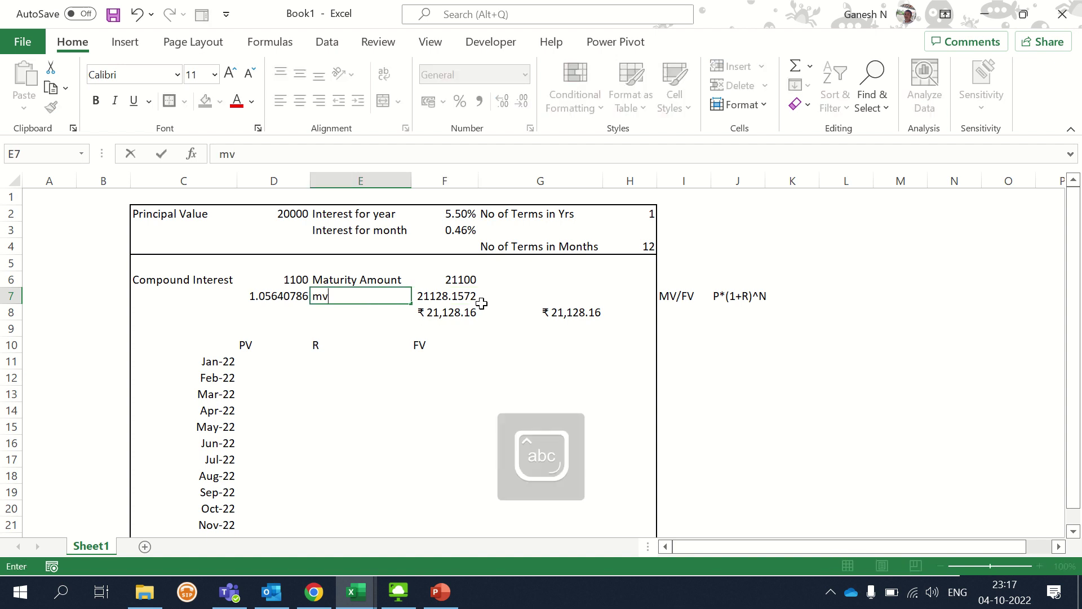
{"action": "key", "text": "BackSpace"}
{"action": "key", "text": "BackSpace"}
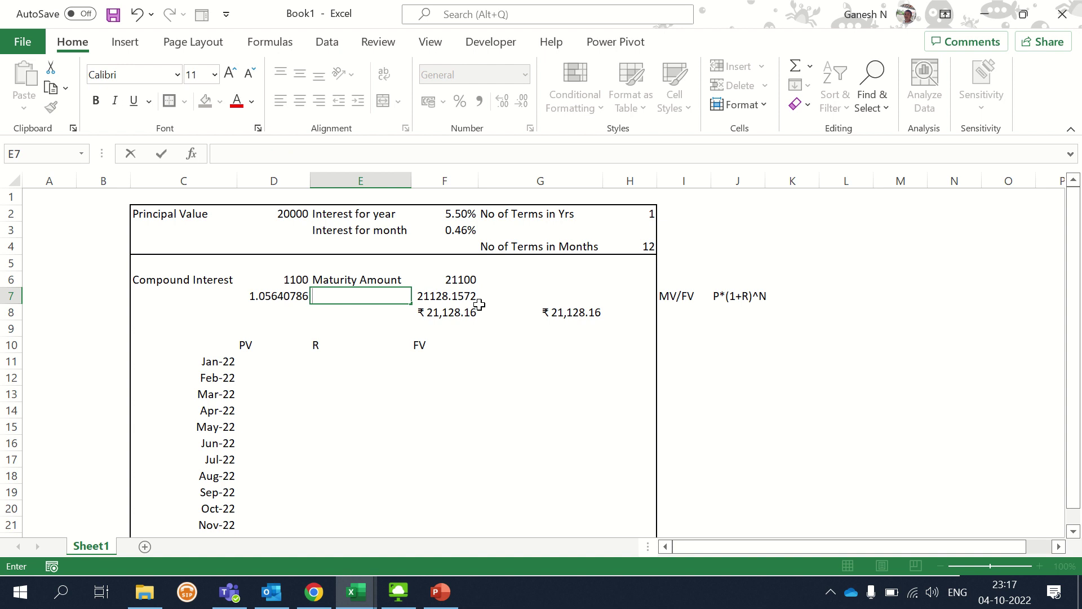
{"action": "type", "text": "mv"}
{"action": "key", "text": "Caps_Lock"}
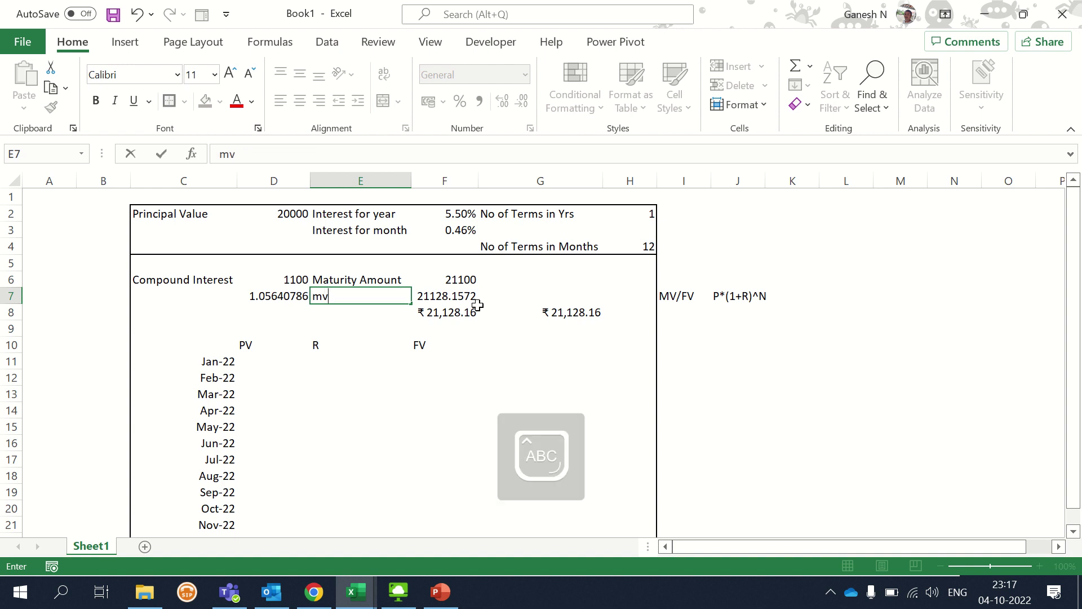
{"action": "key", "text": "BackSpace"}
{"action": "key", "text": "BackSpace"}
{"action": "key", "text": "Caps_Lock"}
{"action": "type", "text": "MV per m"}
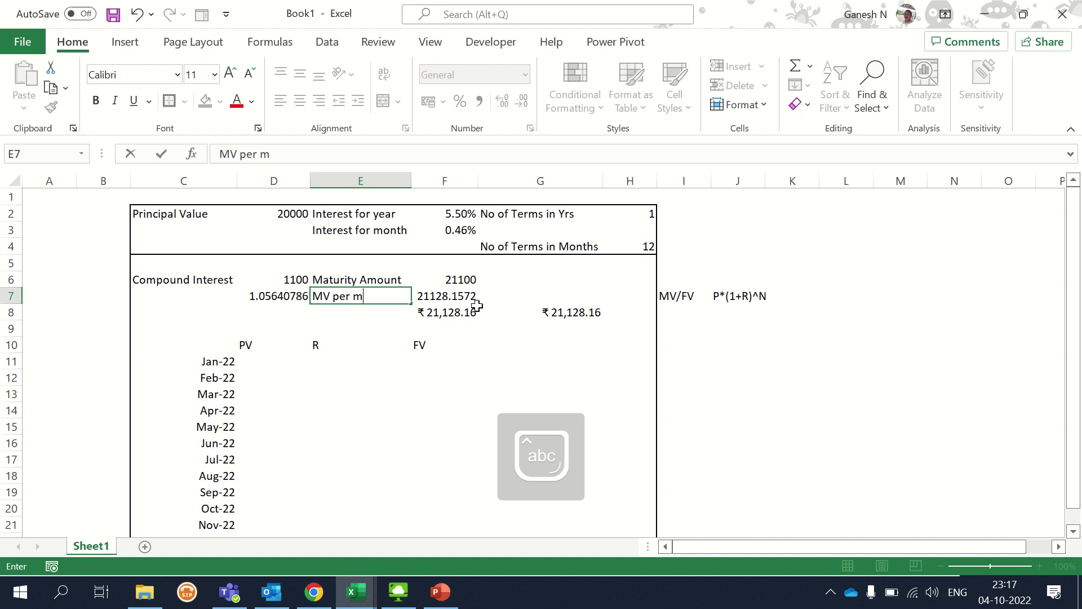
{"action": "type", "text": "onth"}
{"action": "key", "text": "Tab"}
{"action": "left_click", "coordinate": [463, 314]}
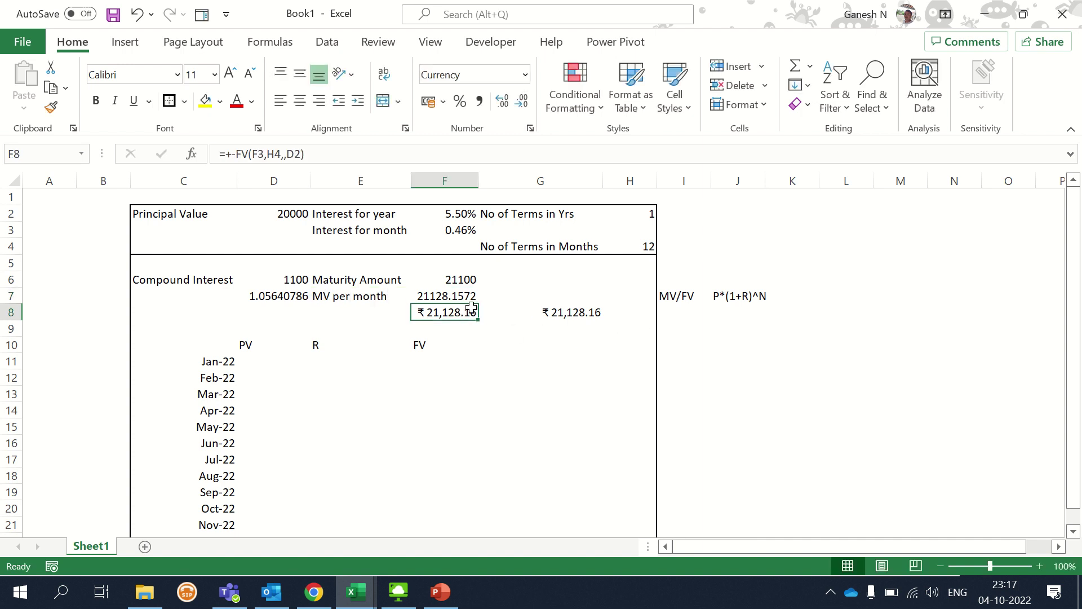
{"action": "key", "text": "Right"}
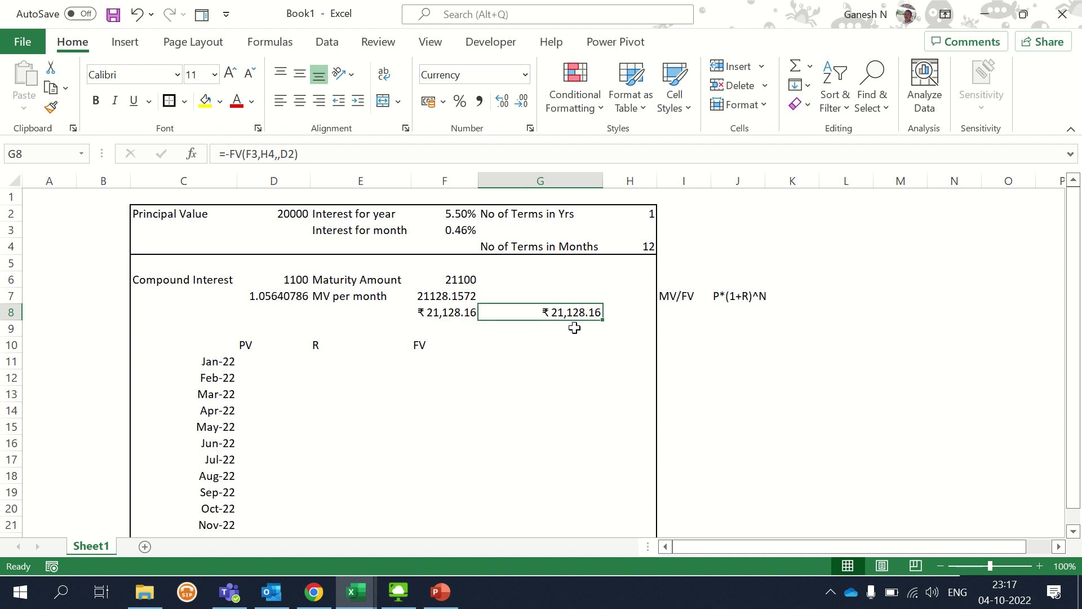
{"action": "type", "text": "=fv"}
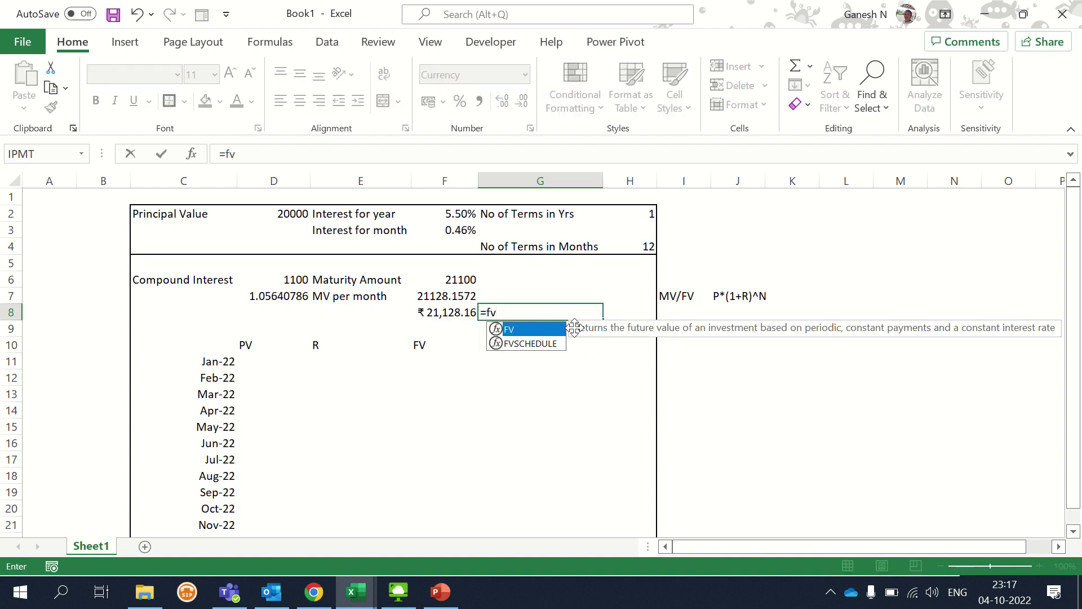
{"action": "key", "text": "Tab"}
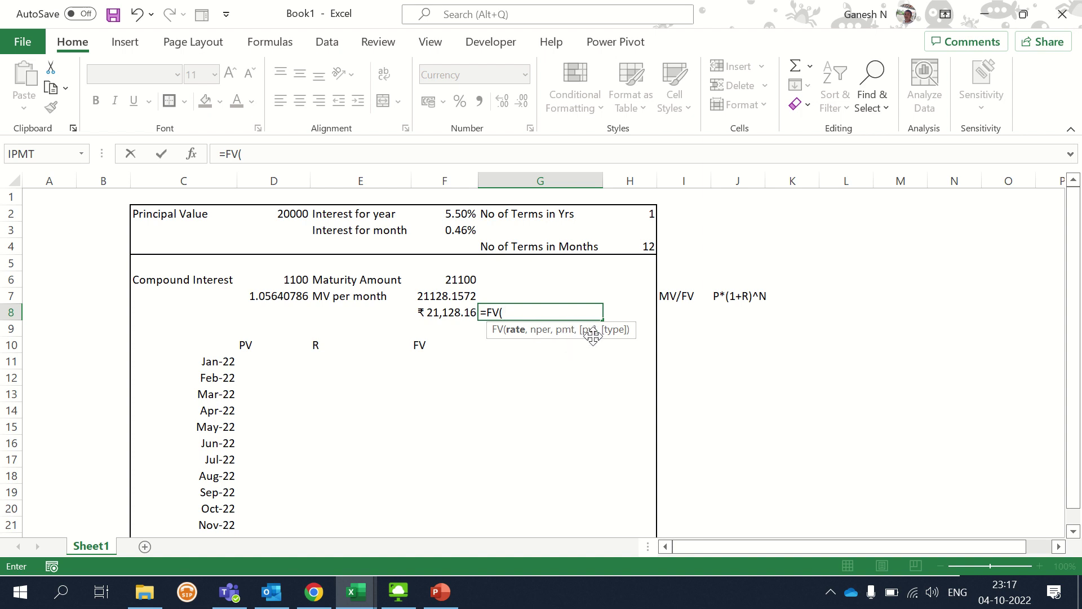
{"action": "left_click", "coordinate": [458, 231]}
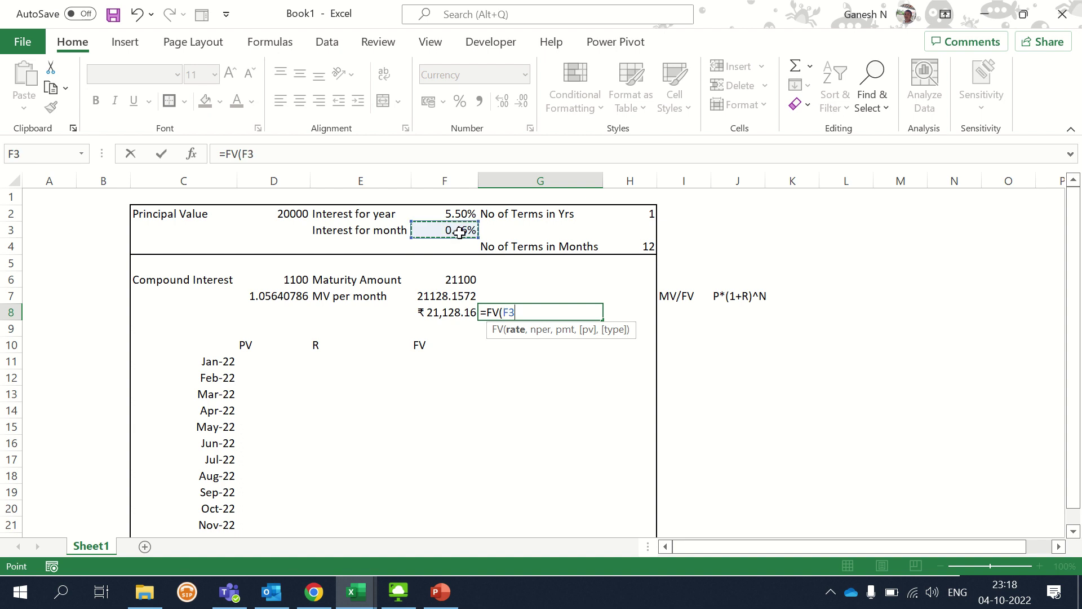
{"action": "type", "text": ","}
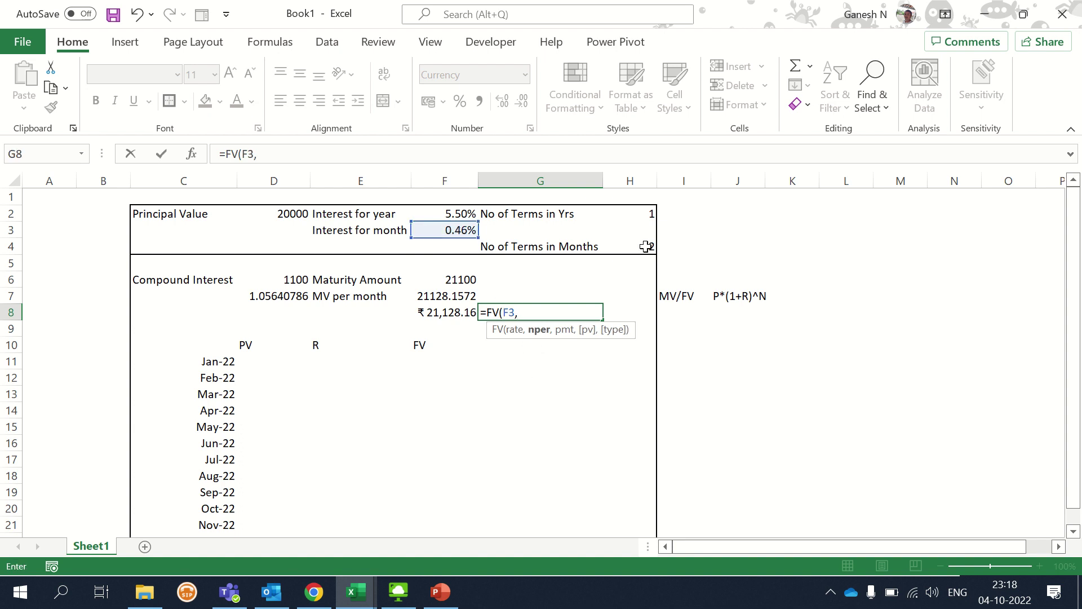
{"action": "left_click", "coordinate": [646, 246]}
{"action": "type", "text": ","}
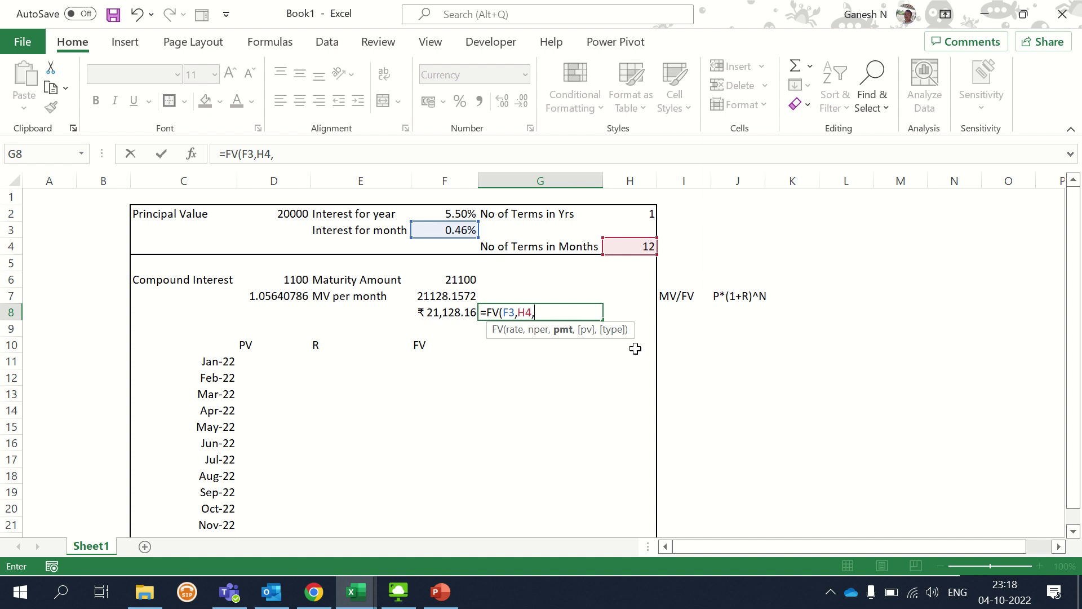
{"action": "type", "text": ","}
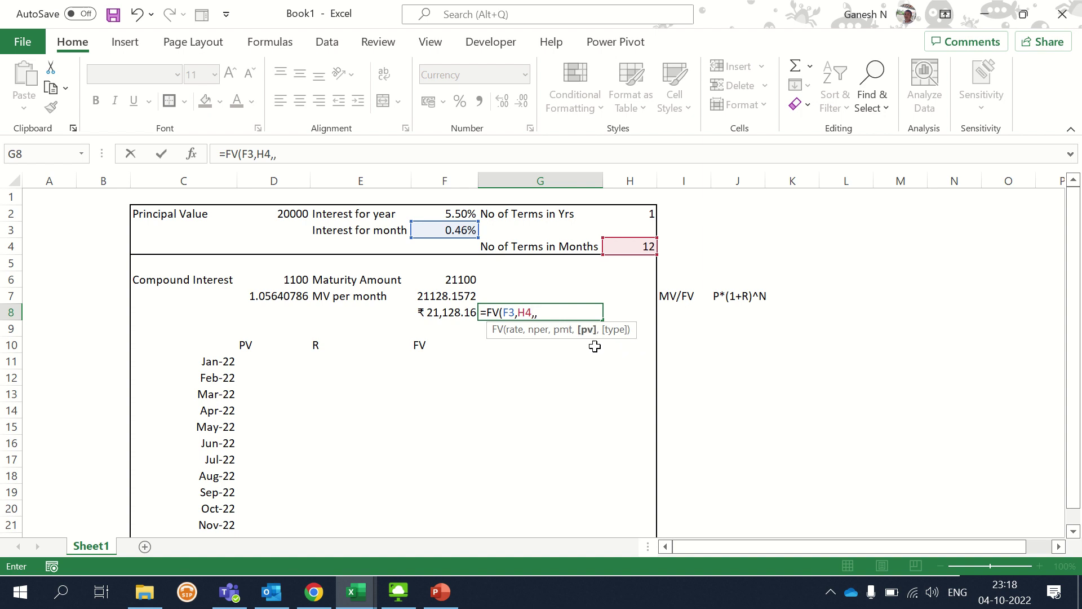
{"action": "left_click", "coordinate": [290, 214]}
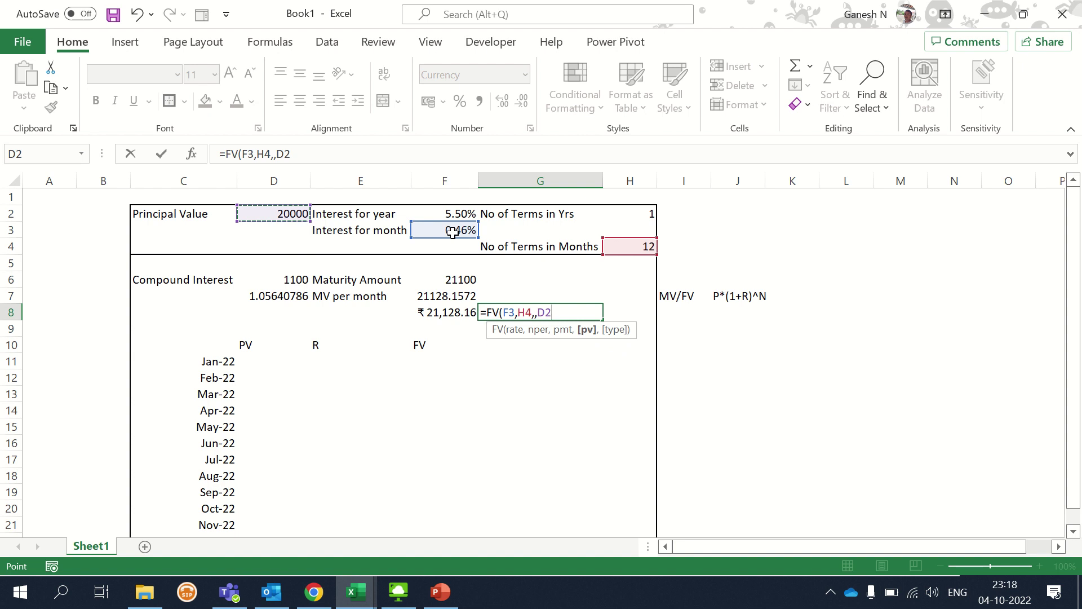
{"action": "type", "text": ")"}
{"action": "key", "text": "Return"}
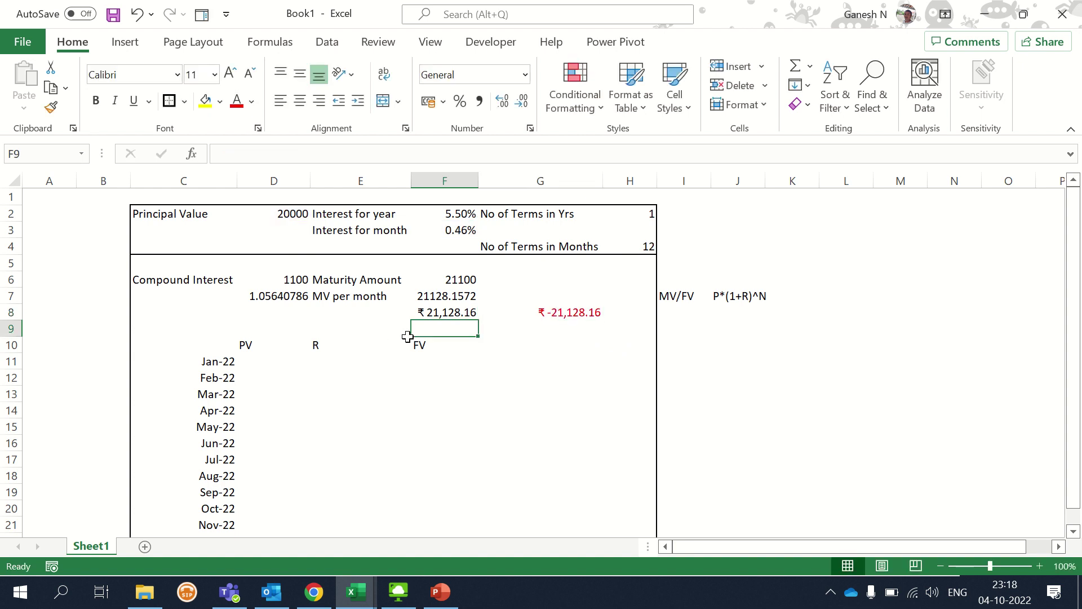
{"action": "left_click", "coordinate": [435, 311]}
{"action": "left_click", "coordinate": [546, 314]}
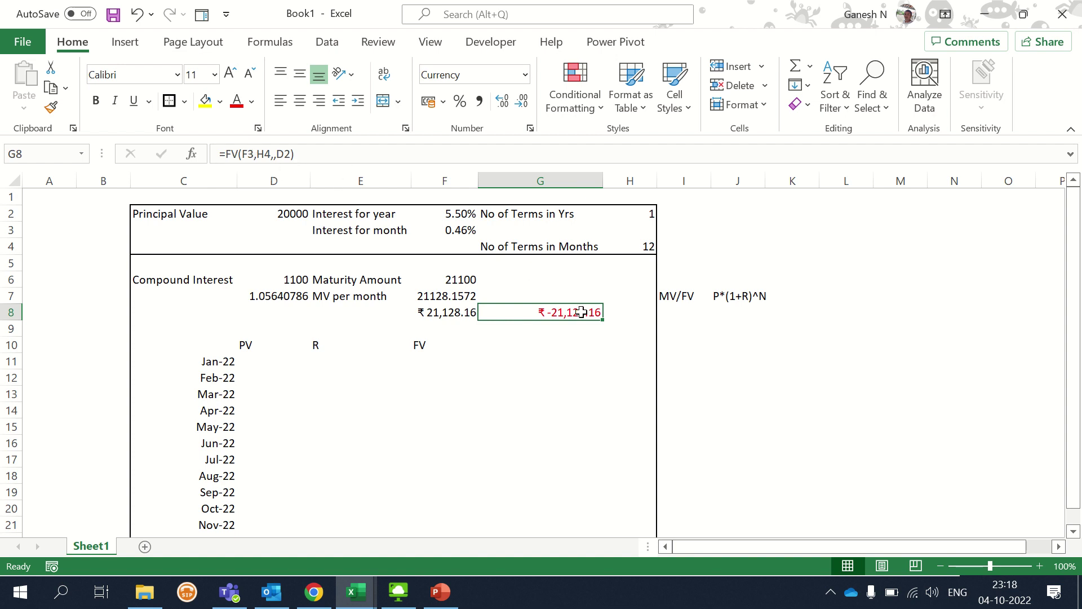
{"action": "left_click", "coordinate": [227, 156]}
{"action": "type", "text": "-"}
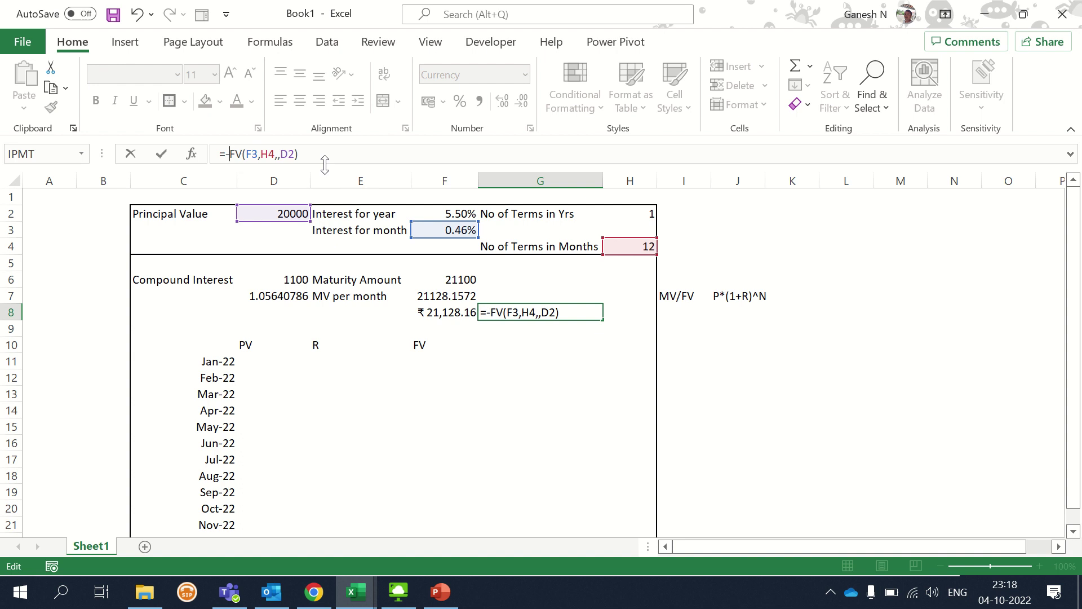
{"action": "key", "text": "Return"}
{"action": "key", "text": "Up"}
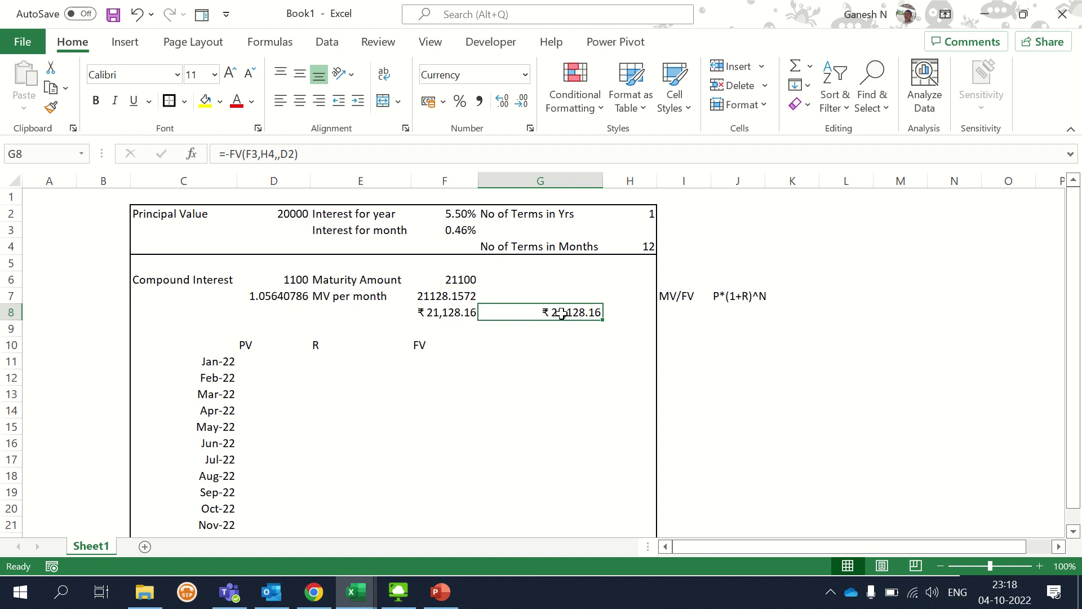
{"action": "left_click", "coordinate": [442, 316]}
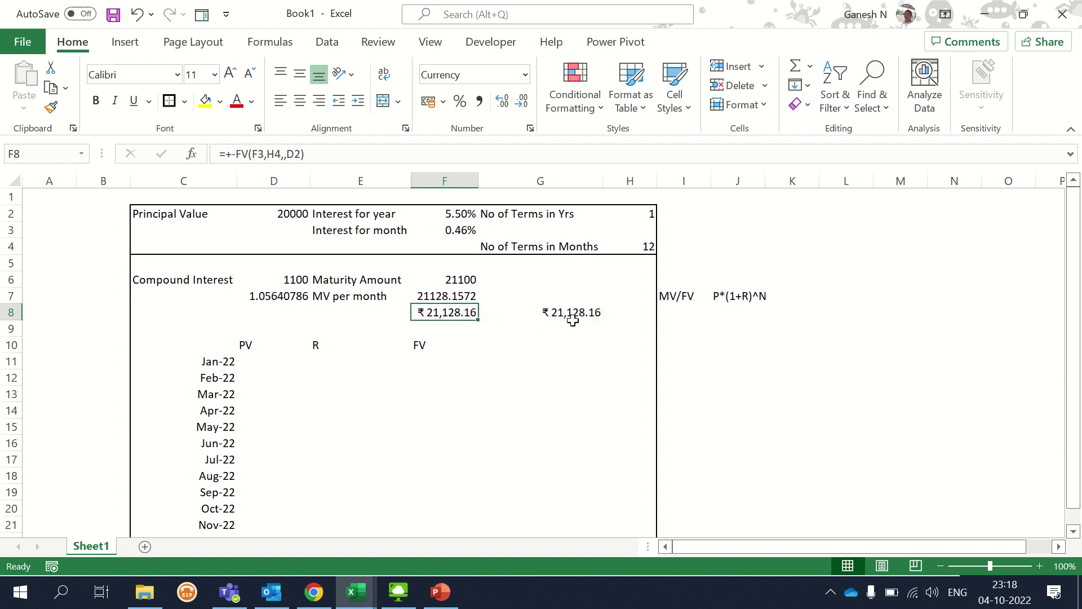
{"action": "left_click", "coordinate": [569, 324]}
{"action": "left_click", "coordinate": [464, 310]}
{"action": "left_click", "coordinate": [593, 313]}
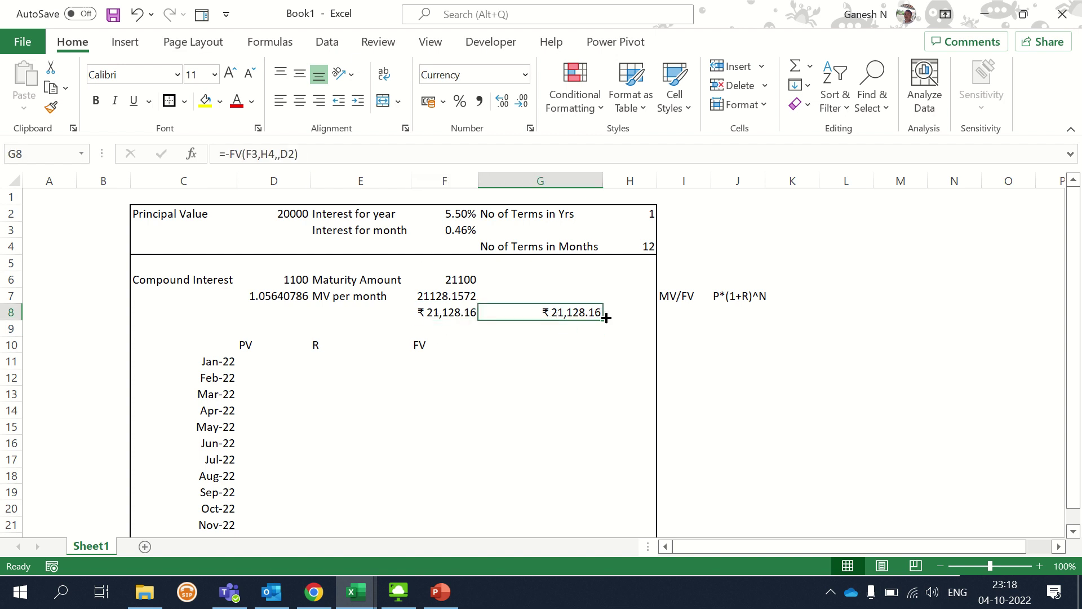
{"action": "left_click", "coordinate": [758, 296]}
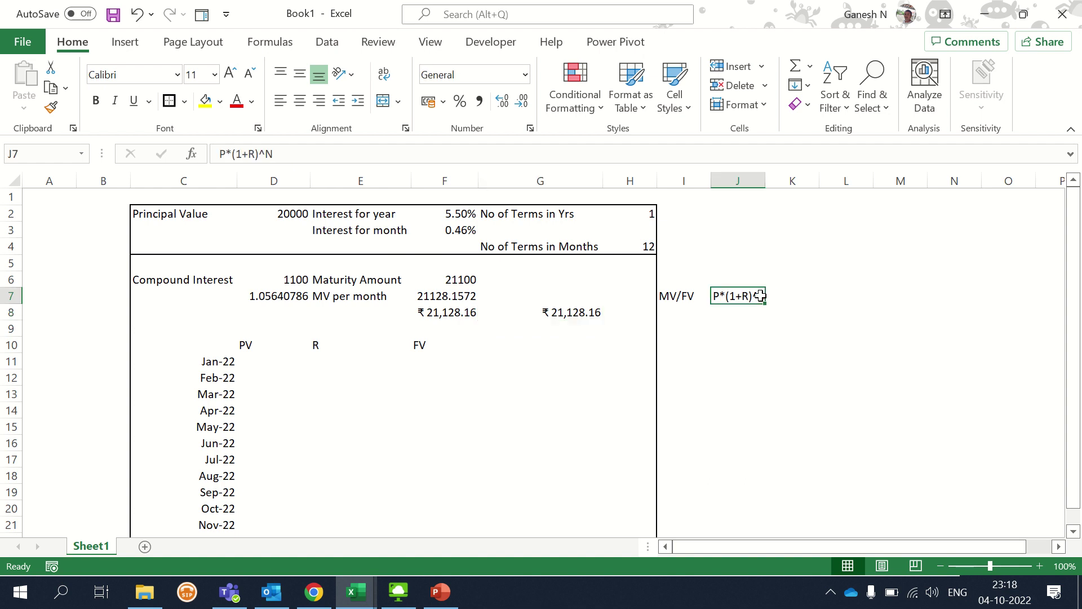
{"action": "left_click", "coordinate": [450, 311]}
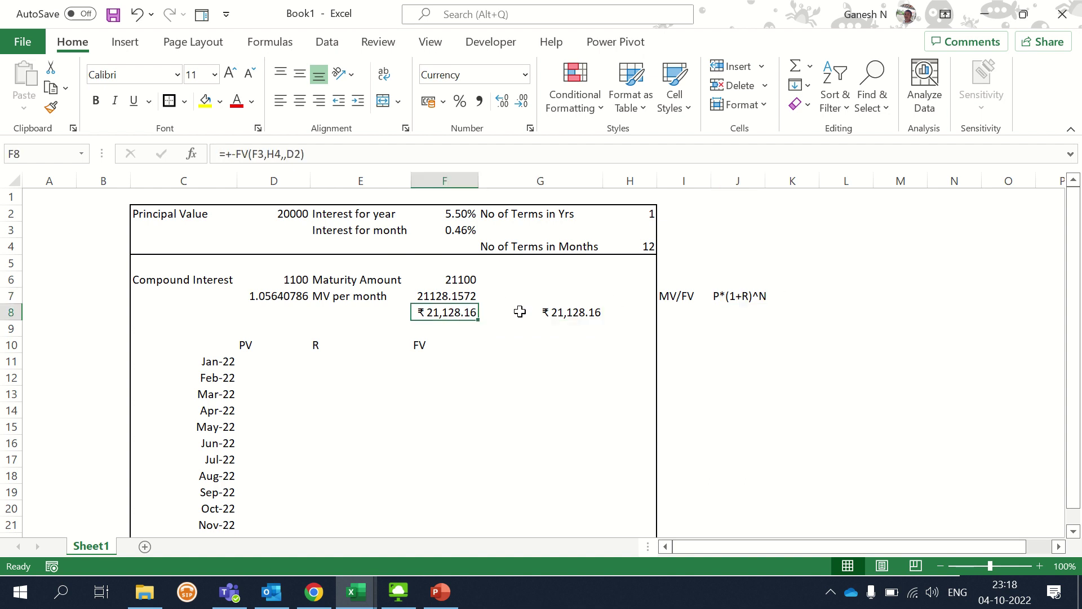
{"action": "left_click", "coordinate": [551, 312]}
{"action": "left_click", "coordinate": [455, 312]}
{"action": "scroll", "coordinate": [436, 313], "scroll_direction": "down", "scroll_amount": 2}
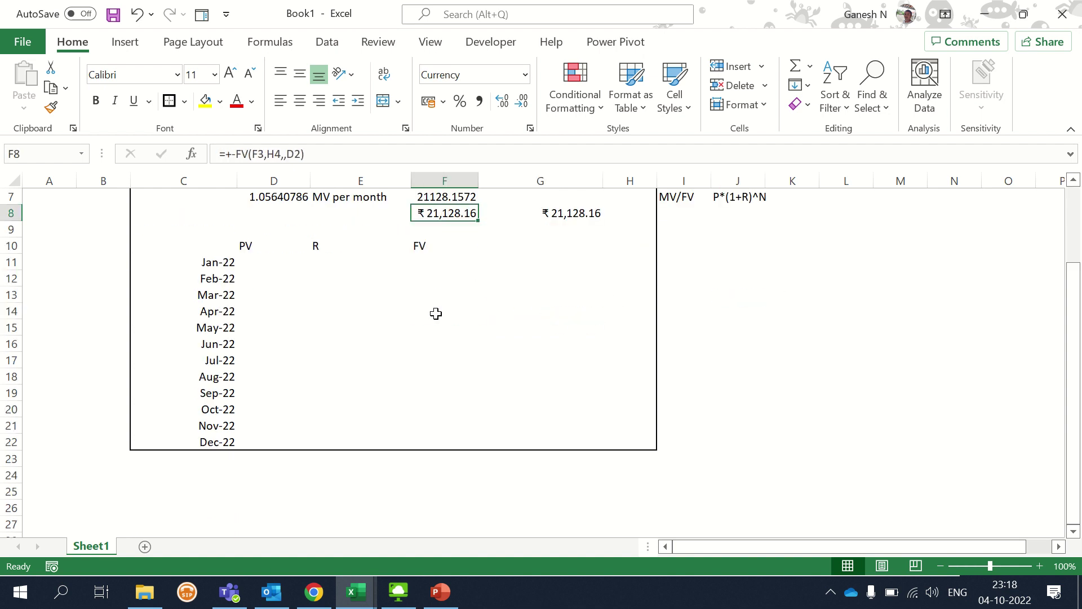
{"action": "scroll", "coordinate": [436, 314], "scroll_direction": "up", "scroll_amount": 2}
{"action": "left_click", "coordinate": [224, 364]}
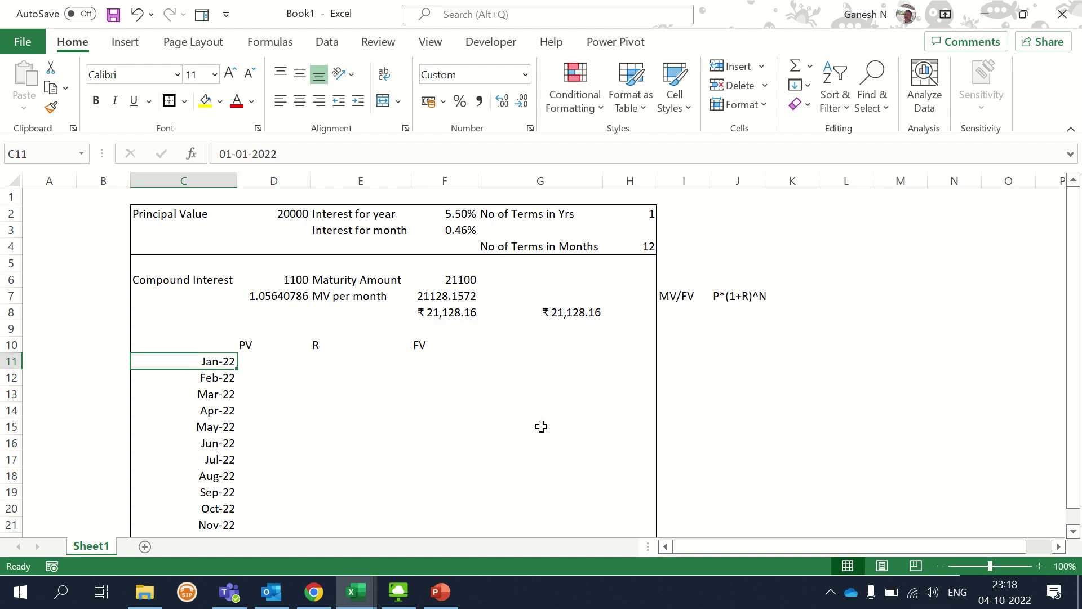
{"action": "left_click", "coordinate": [572, 312]}
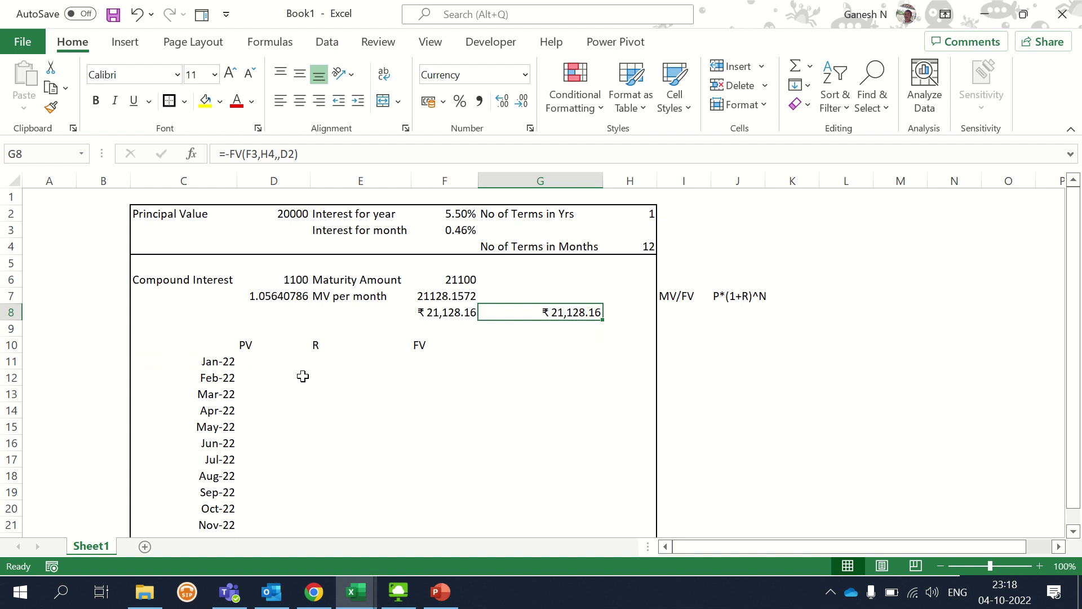
{"action": "left_click", "coordinate": [250, 364]}
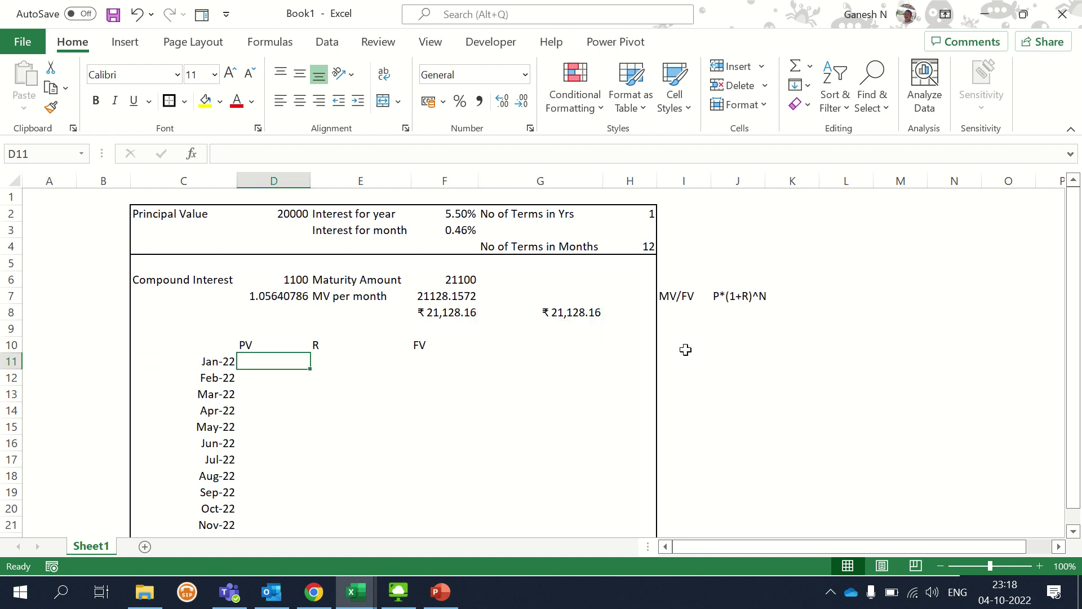
Link the Jan-22 PV to the principal (=+D2) and R to monthly interest (=+F3).
{"action": "type", "text": "+"}
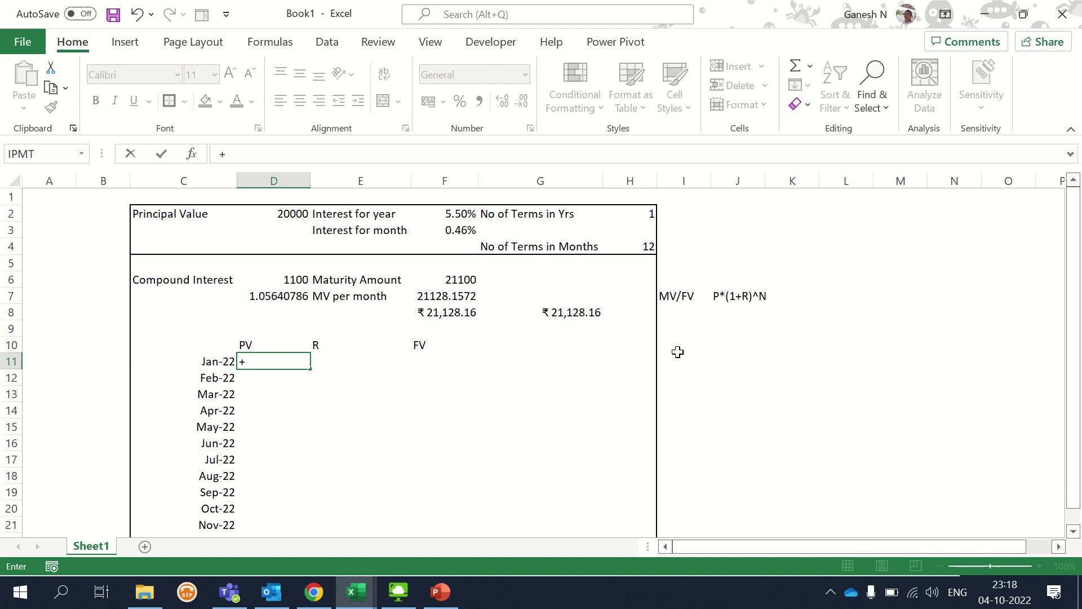
{"action": "left_click", "coordinate": [287, 216]}
{"action": "key", "text": "Return"}
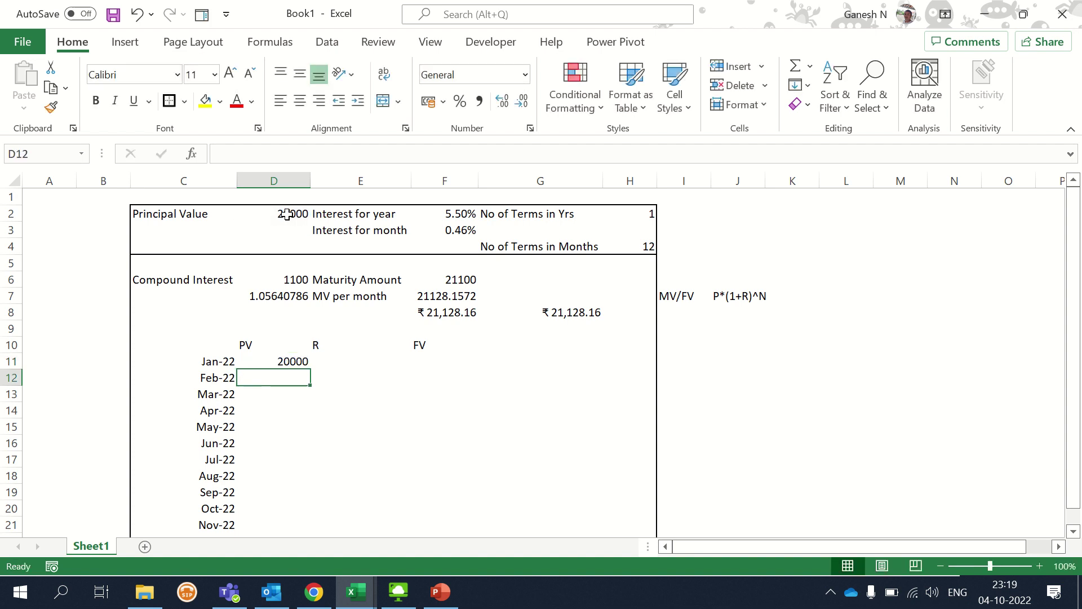
{"action": "key", "text": "Up"}
{"action": "key", "text": "Up"}
{"action": "key", "text": "Right"}
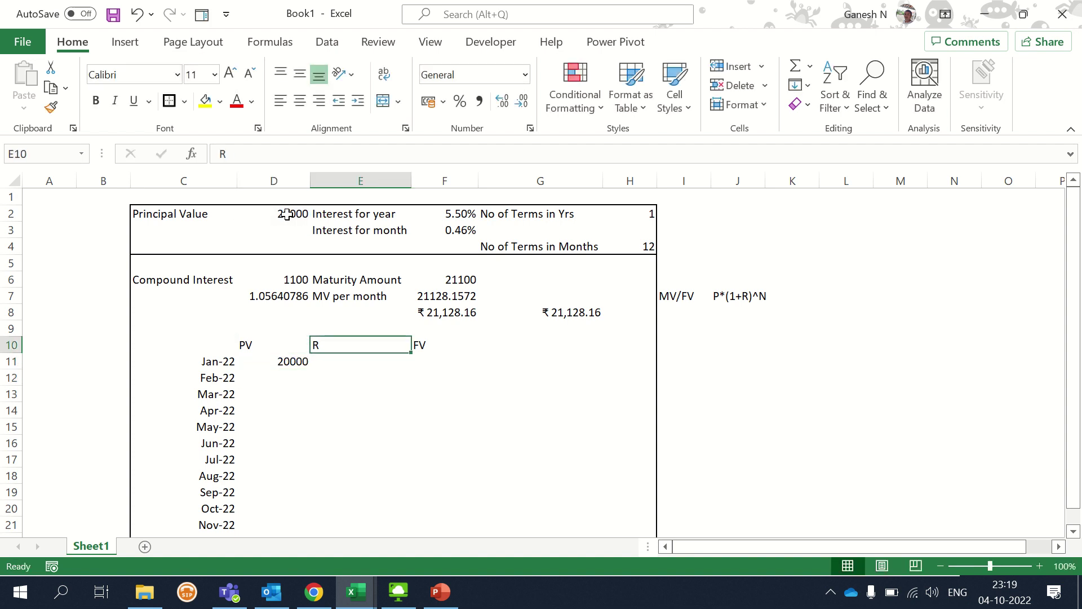
{"action": "key", "text": "Down"}
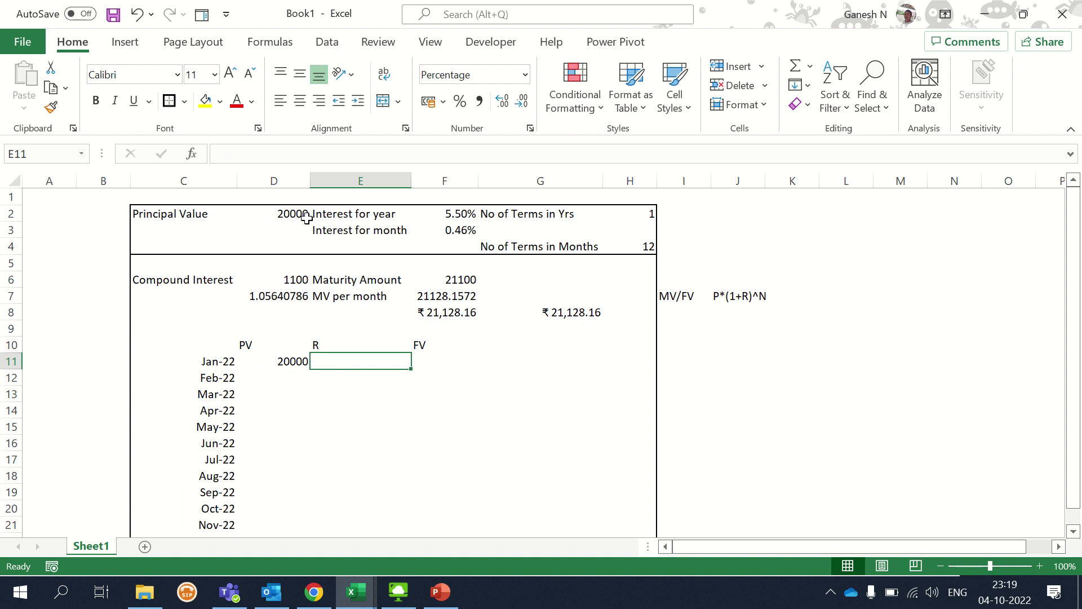
{"action": "type", "text": "+"}
{"action": "left_click", "coordinate": [455, 230]}
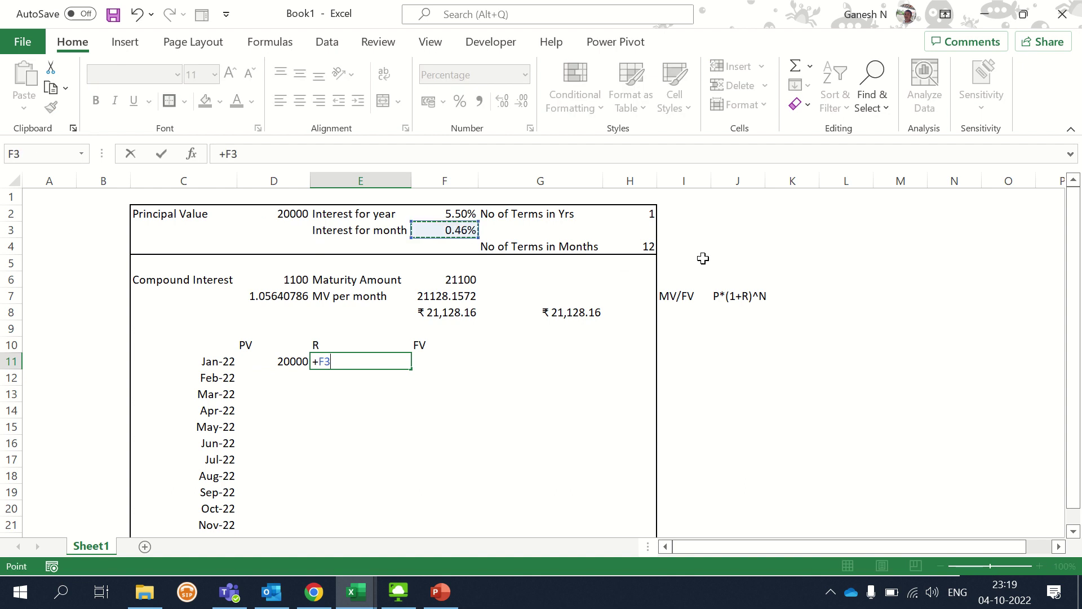
{"action": "key", "text": "Return"}
{"action": "key", "text": "Up"}
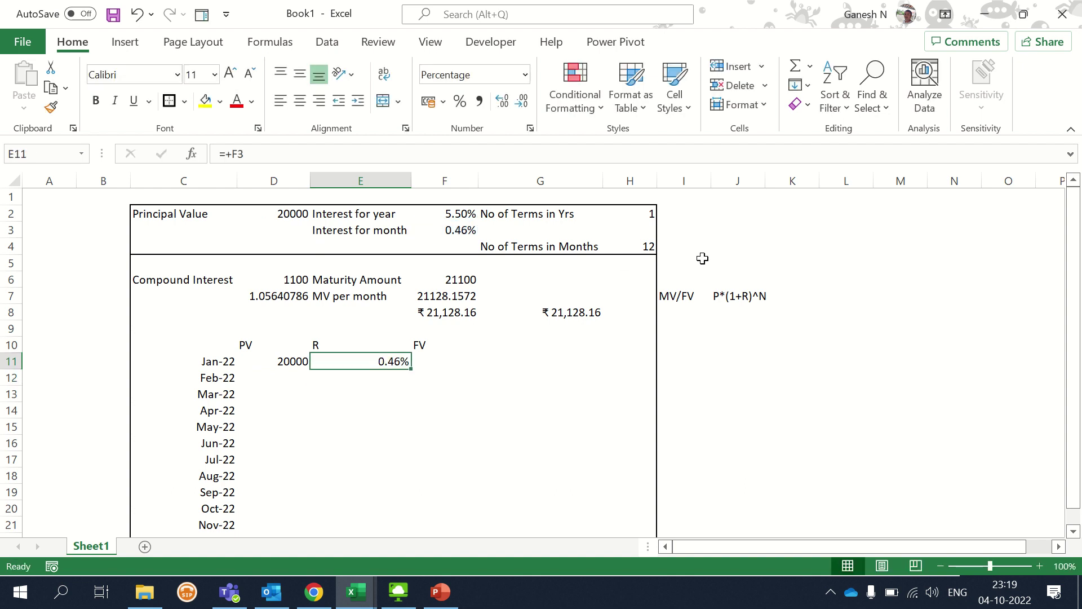
{"action": "key", "text": "Right"}
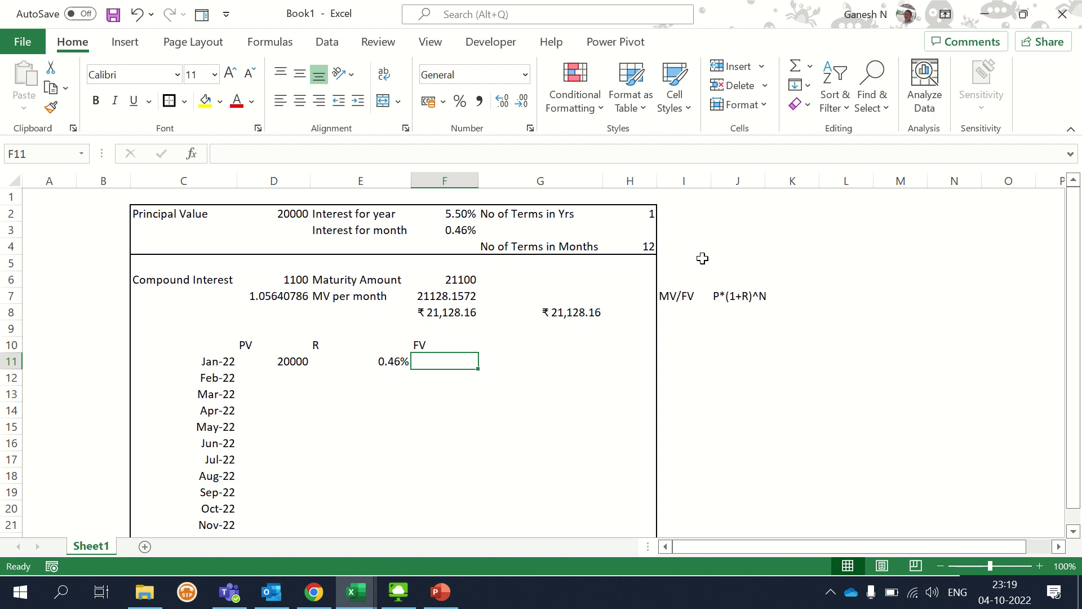
Enter the Jan-22 FV formula =+D11*E11+D11, giving 20091.6667.
{"action": "type", "text": "+"}
{"action": "key", "text": "Left"}
{"action": "key", "text": "Left"}
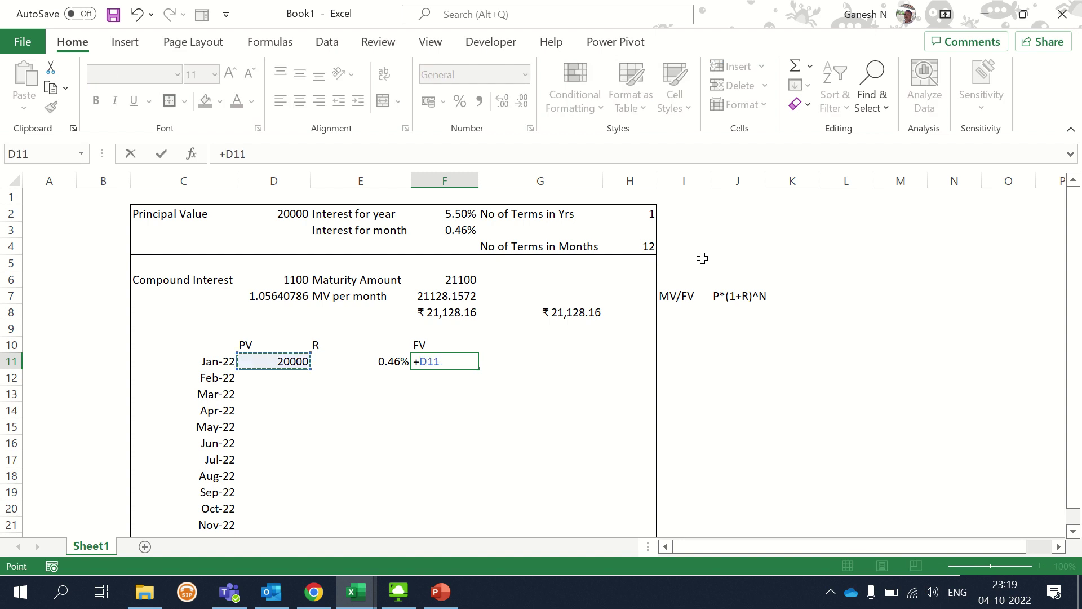
{"action": "type", "text": "*"}
{"action": "key", "text": "Left"}
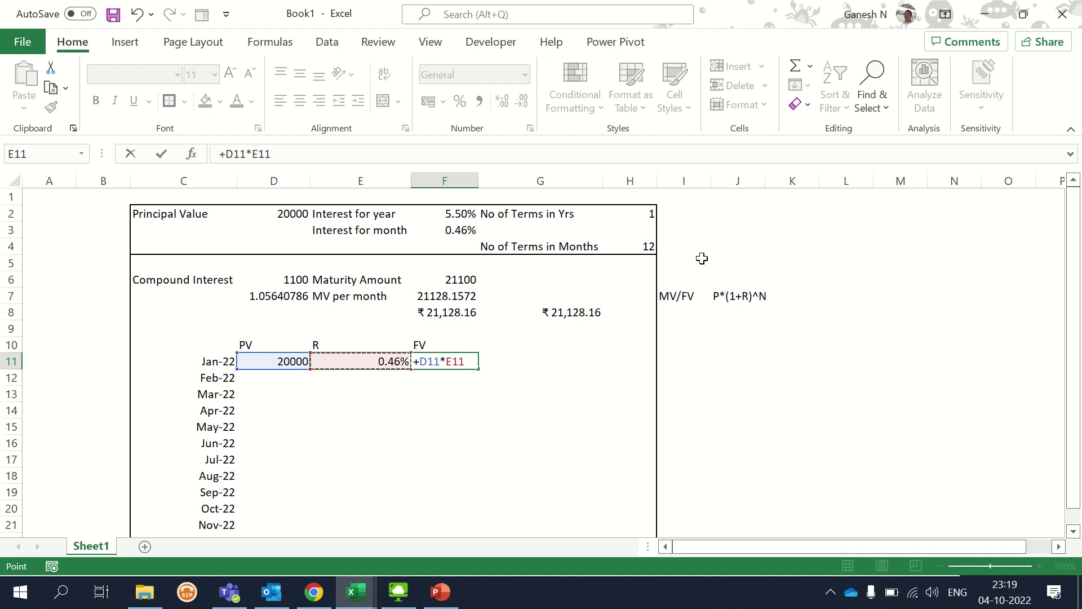
{"action": "type", "text": "+"}
{"action": "left_click", "coordinate": [274, 359]}
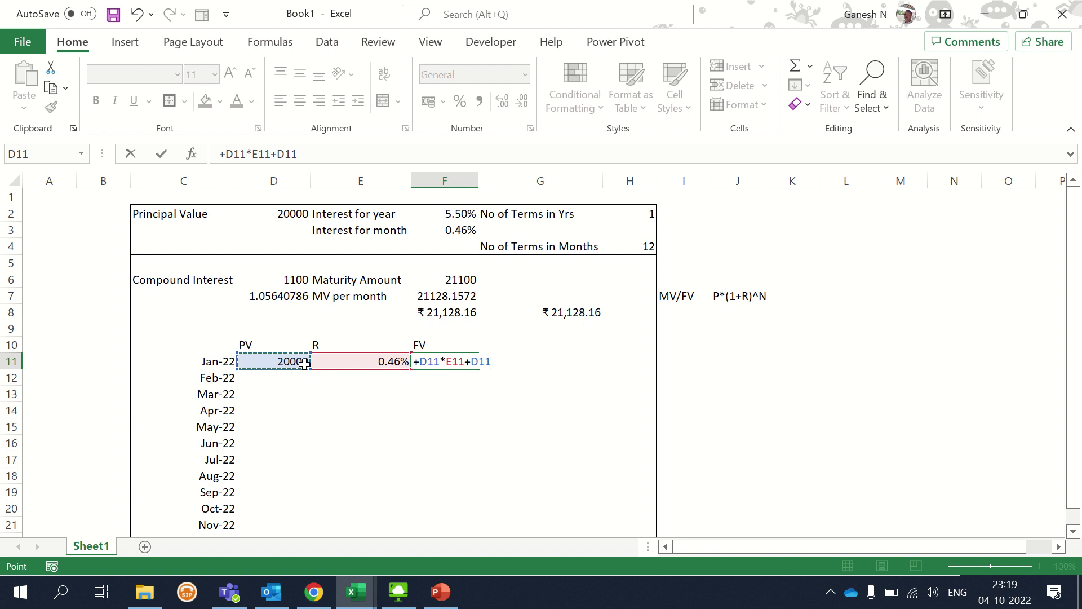
{"action": "key", "text": "Return"}
{"action": "key", "text": "Up"}
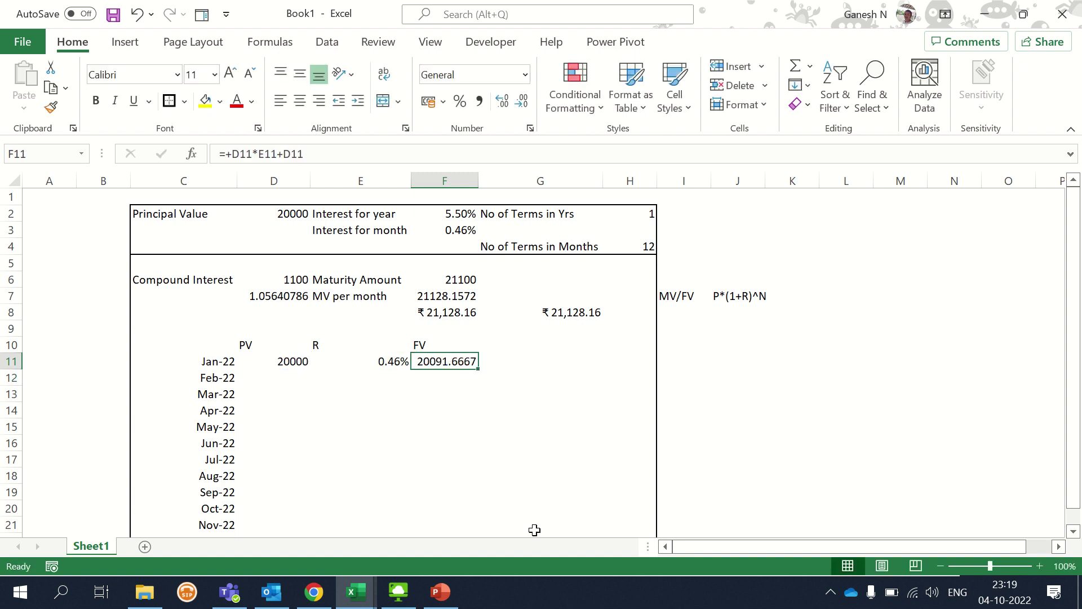
Review the Jan-22 PV, R and FV formulas.
{"action": "left_click", "coordinate": [282, 359]}
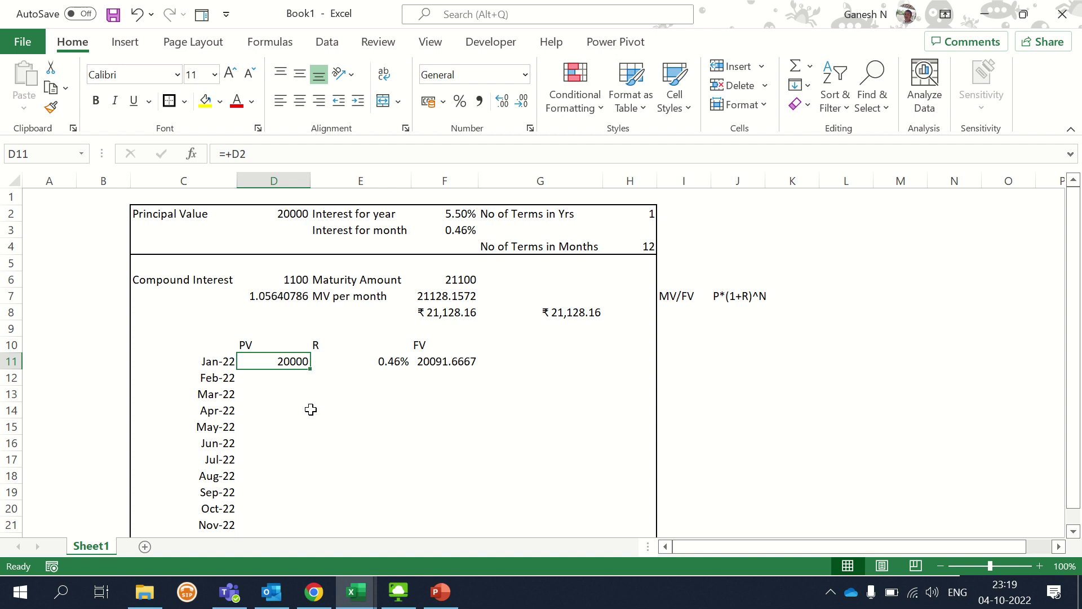
{"action": "left_click", "coordinate": [372, 364]}
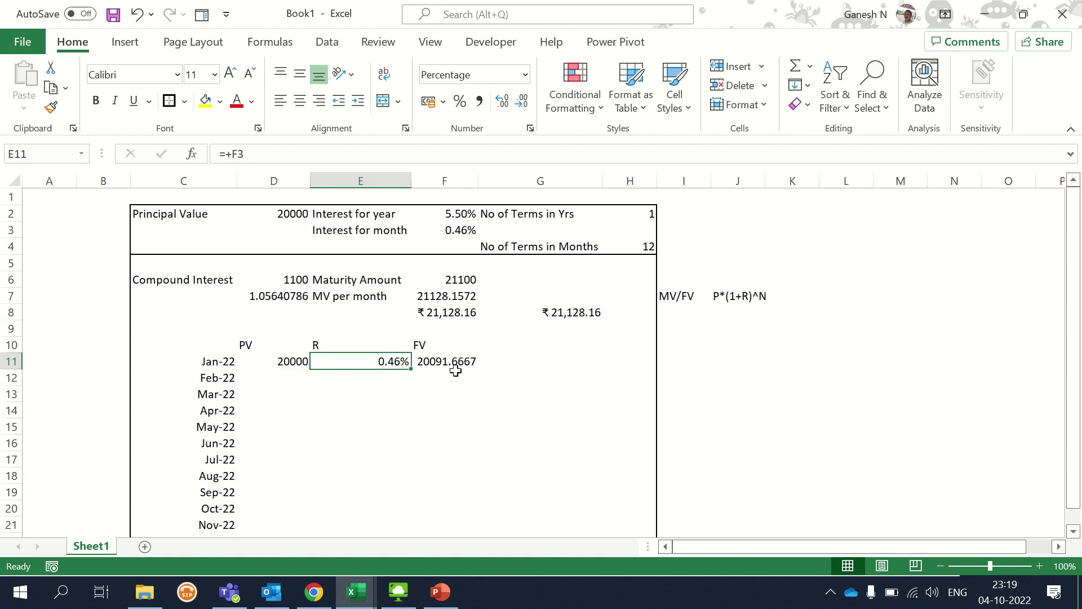
{"action": "left_click", "coordinate": [447, 367]}
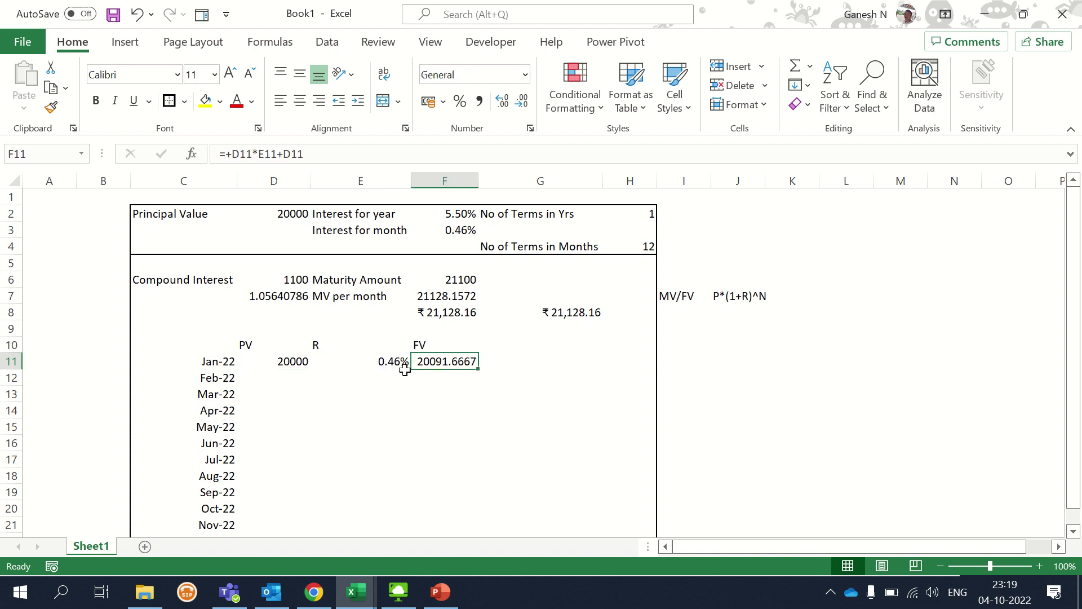
{"action": "left_click", "coordinate": [270, 377]}
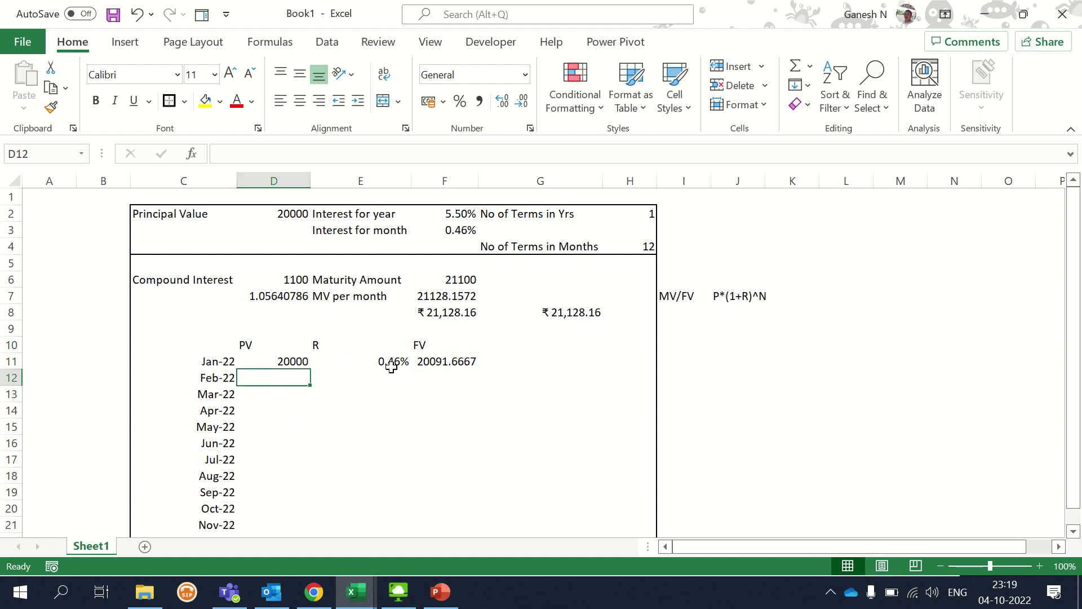
Set the Feb-22 PV to January's FV, giving 20091.66667.
{"action": "type", "text": "+"}
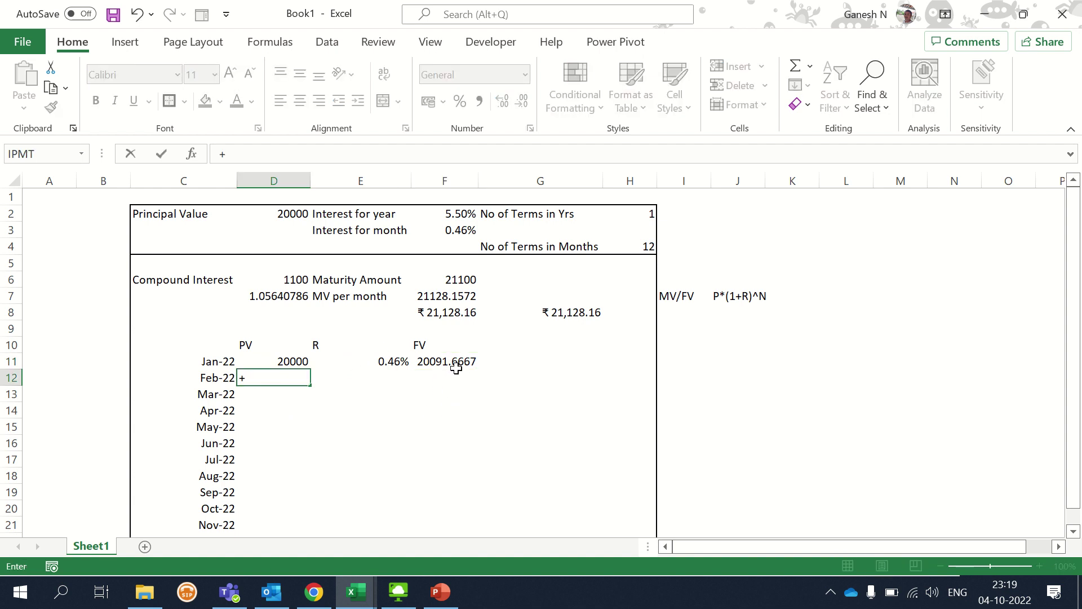
{"action": "left_click", "coordinate": [441, 360]}
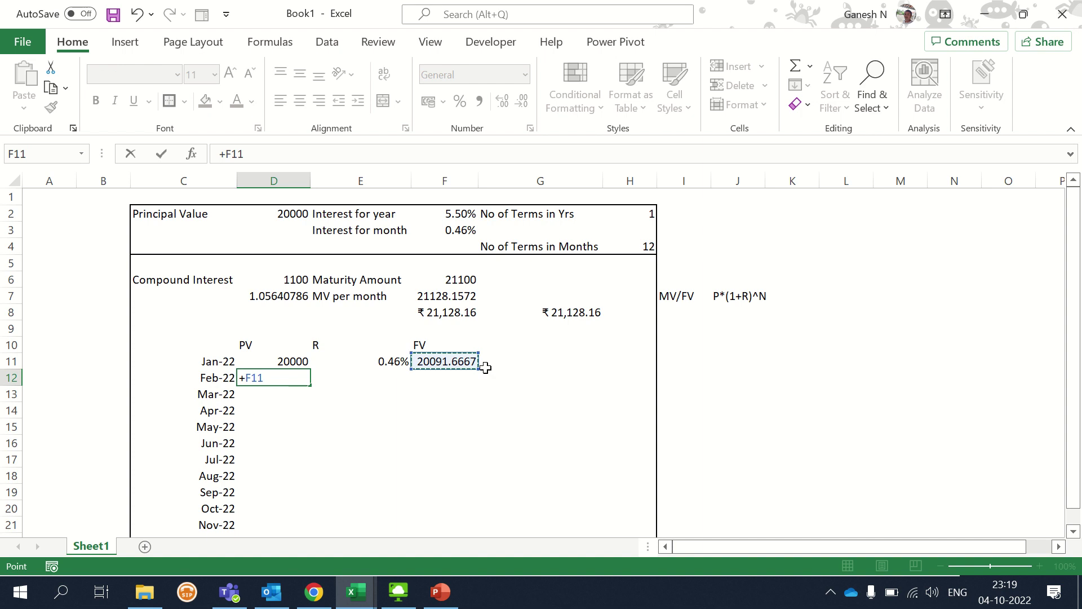
{"action": "key", "text": "Return"}
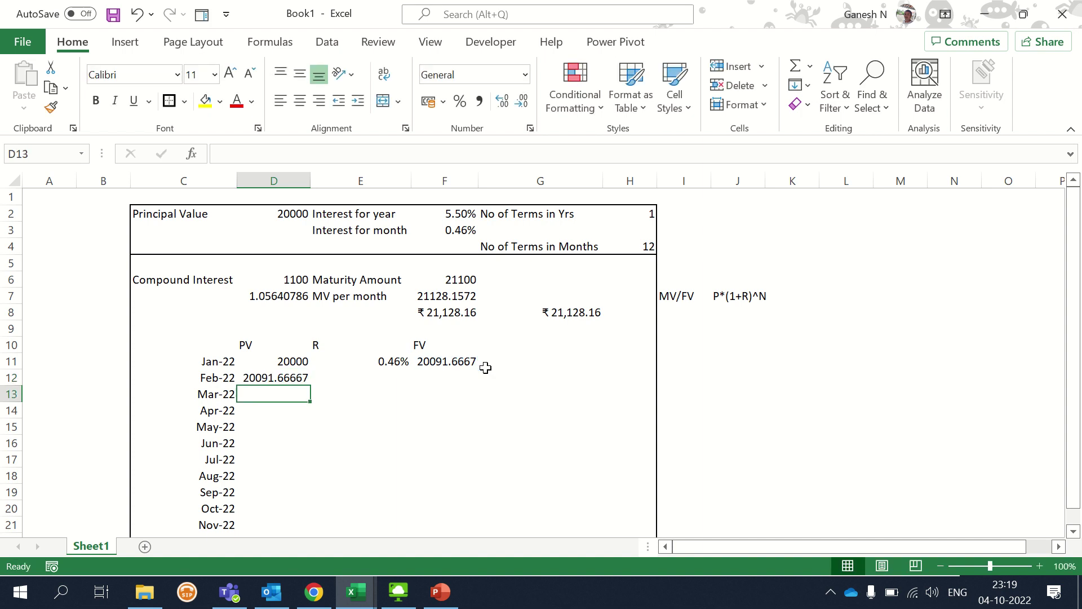
{"action": "key", "text": "Up"}
{"action": "key", "text": "Right"}
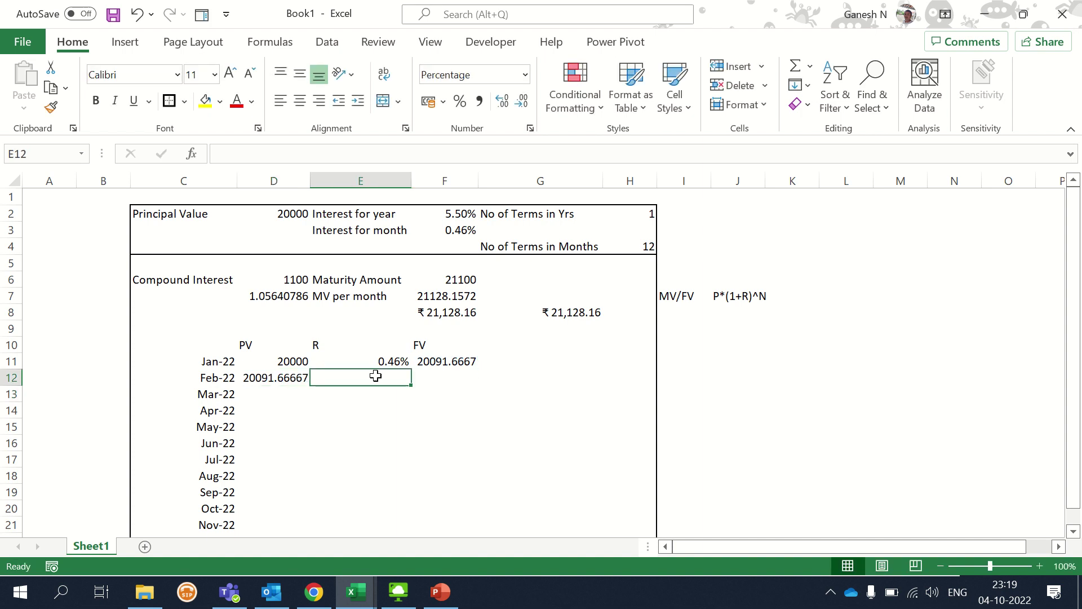
{"action": "double_click", "coordinate": [277, 377]}
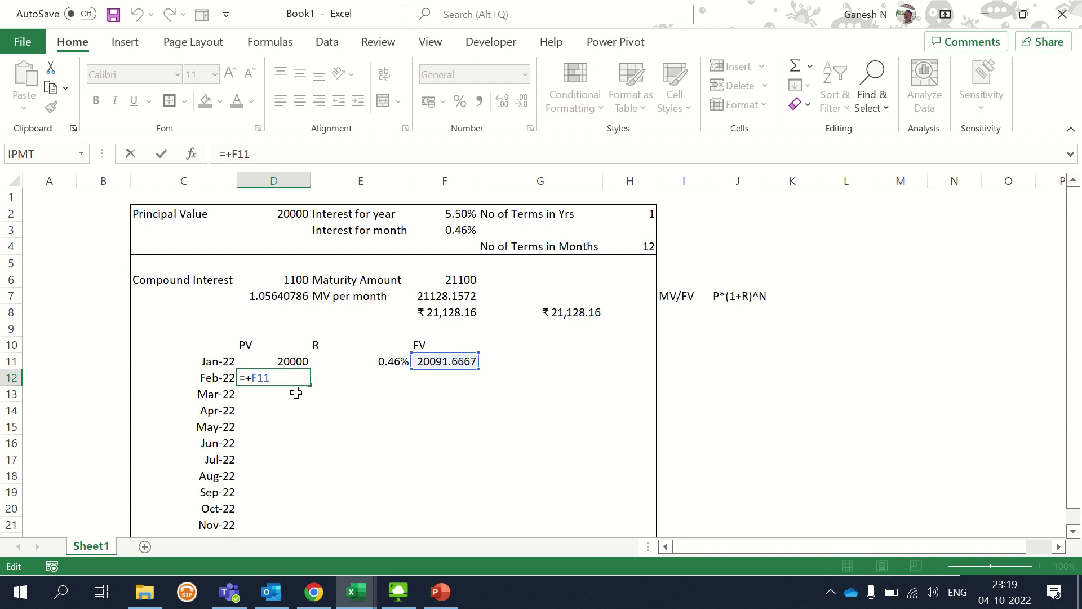
{"action": "key", "text": "ctrl+Return"}
Set the Feb-22 rate equal to January's 0.46% rate.
{"action": "left_click", "coordinate": [357, 382]}
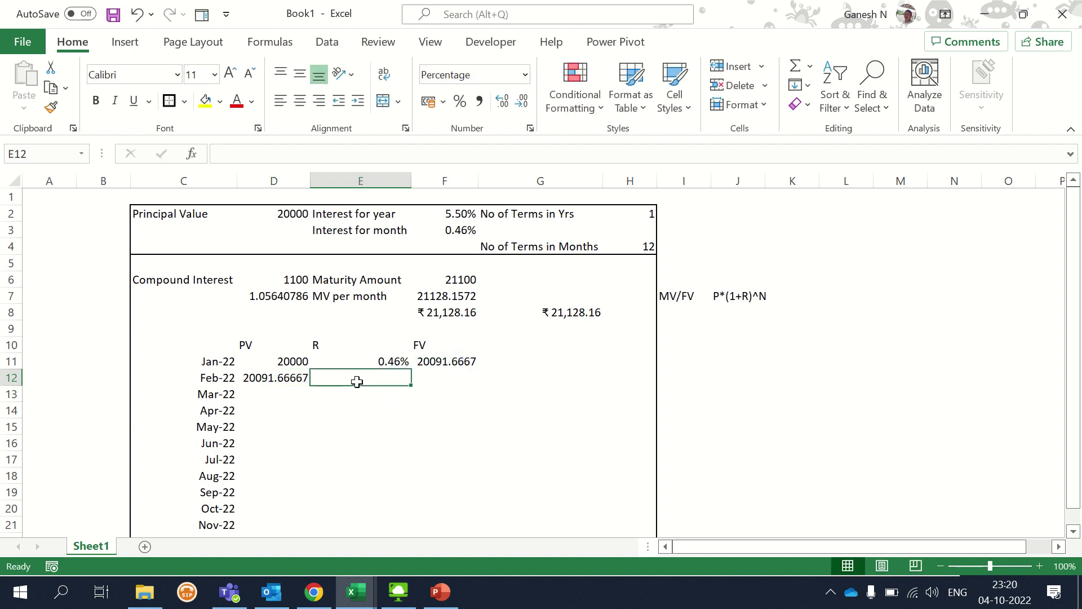
{"action": "type", "text": "="}
{"action": "key", "text": "Up"}
{"action": "key", "text": "Return"}
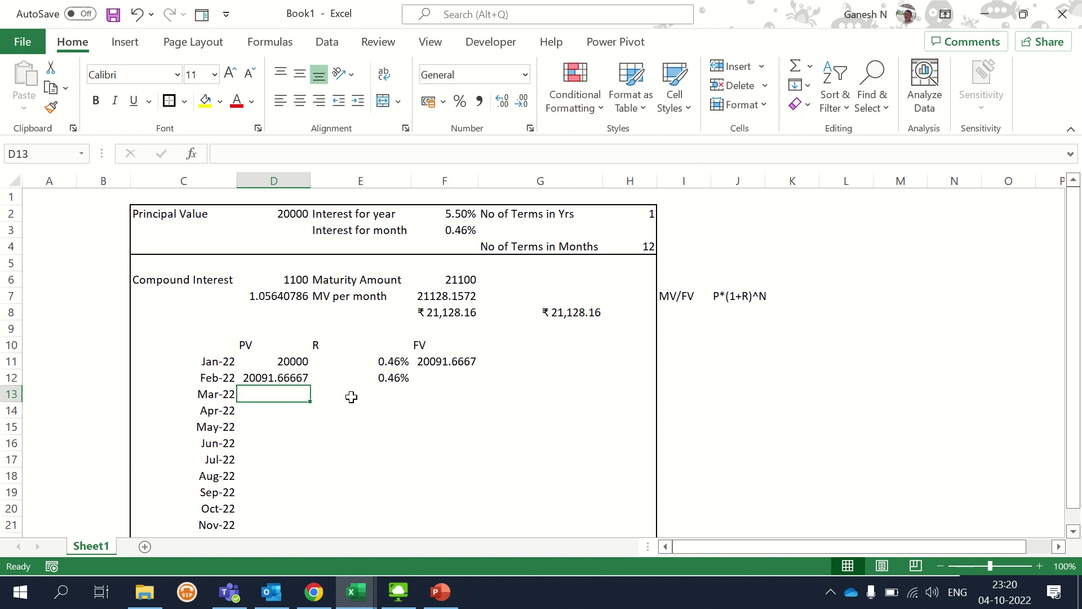
{"action": "left_click", "coordinate": [373, 381]}
Copy the FV formula down into Feb-22 as =+D12*E12+D12, giving 20183.7535.
{"action": "left_click", "coordinate": [448, 376]}
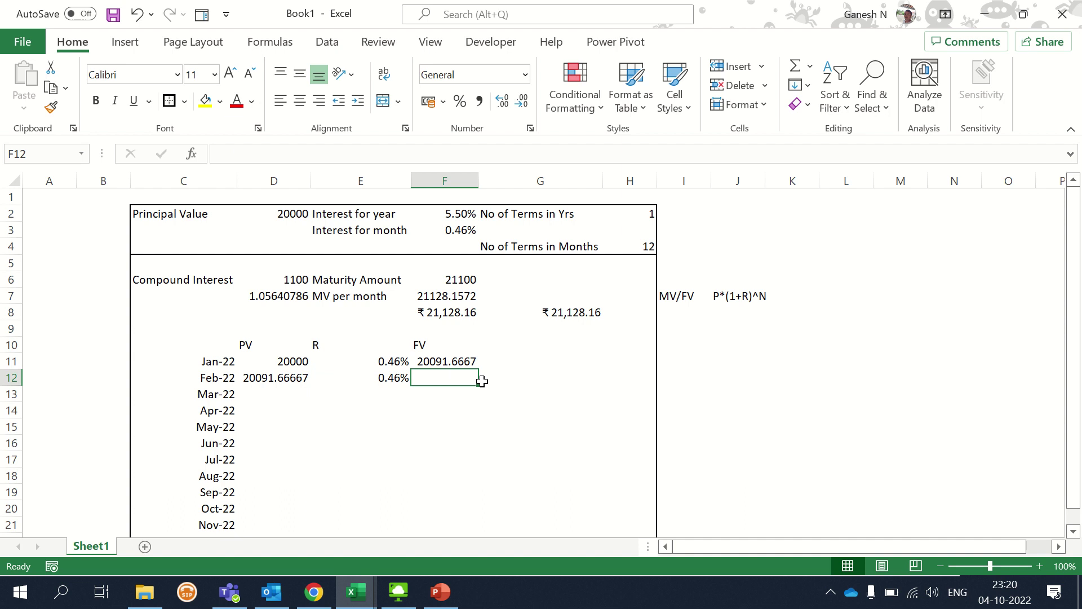
{"action": "key", "text": "Up"}
{"action": "key", "text": "F2"}
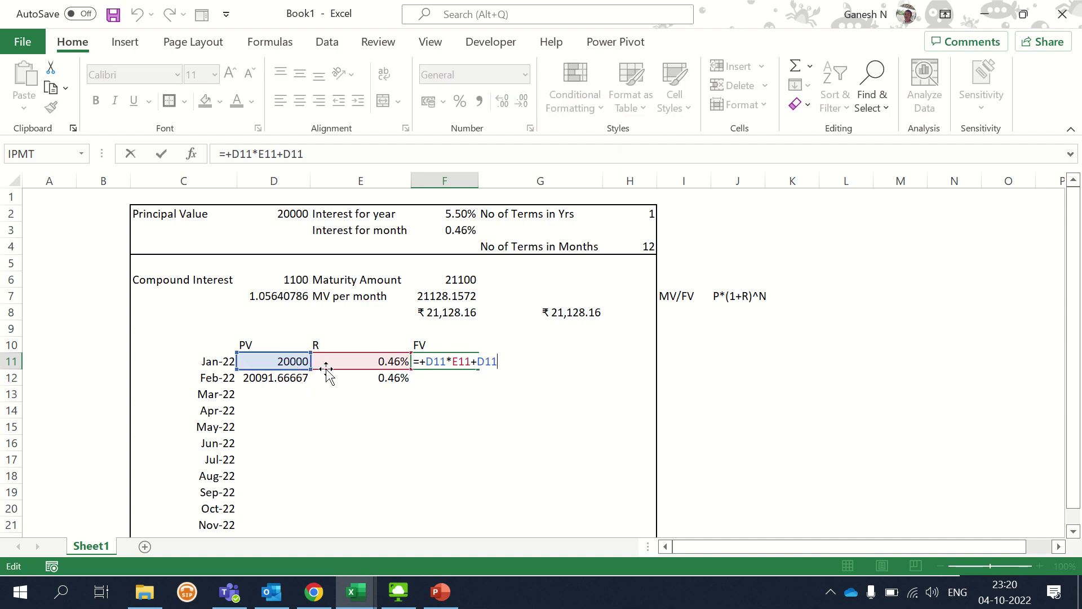
{"action": "key", "text": "Return"}
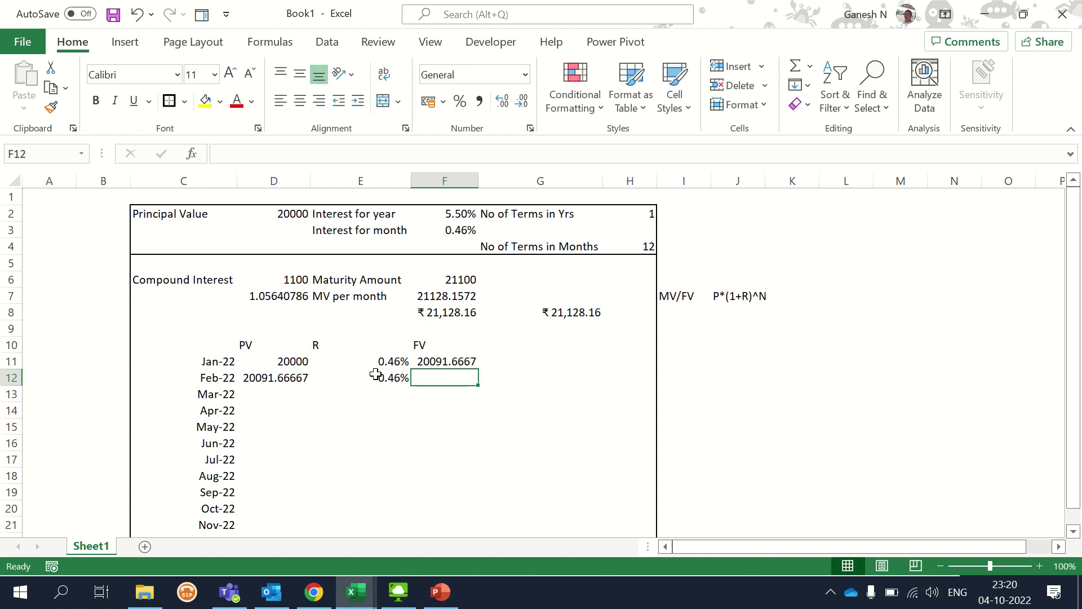
{"action": "key", "text": "ctrl+d"}
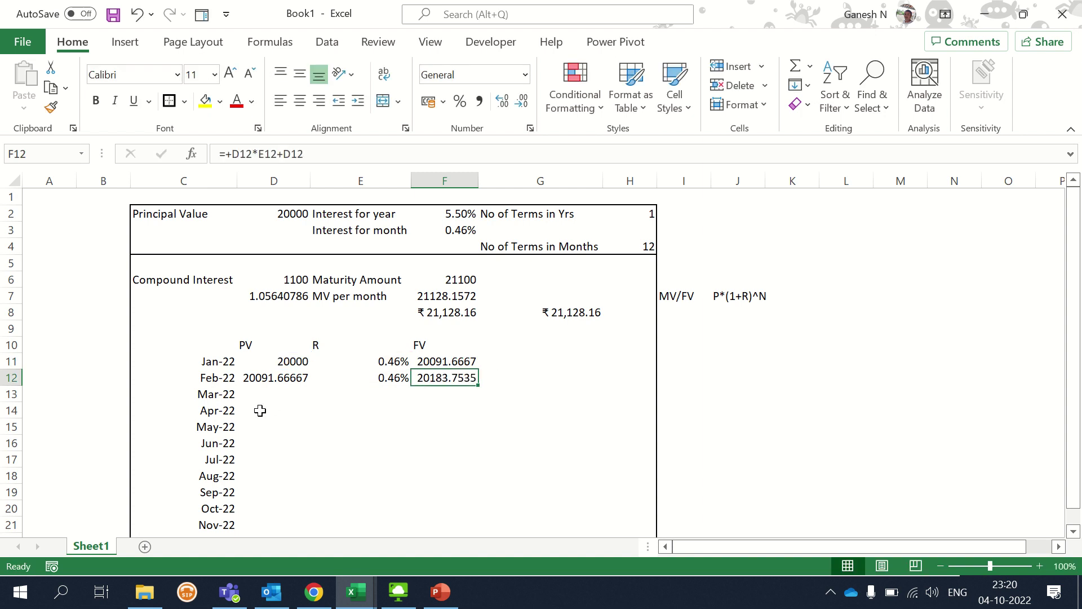
{"action": "key", "text": "F2"}
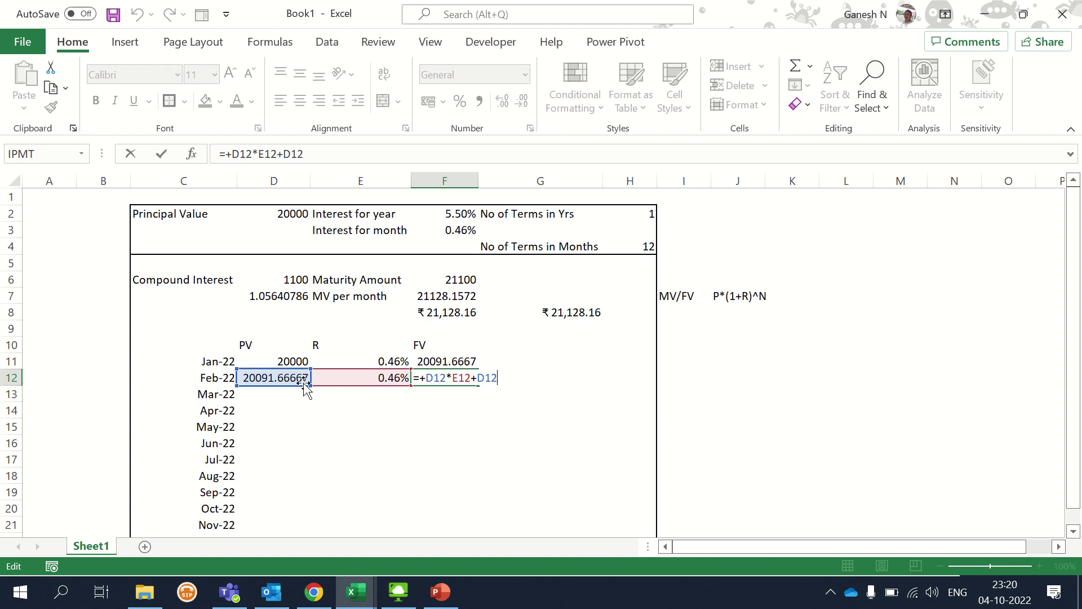
{"action": "key", "text": "Return"}
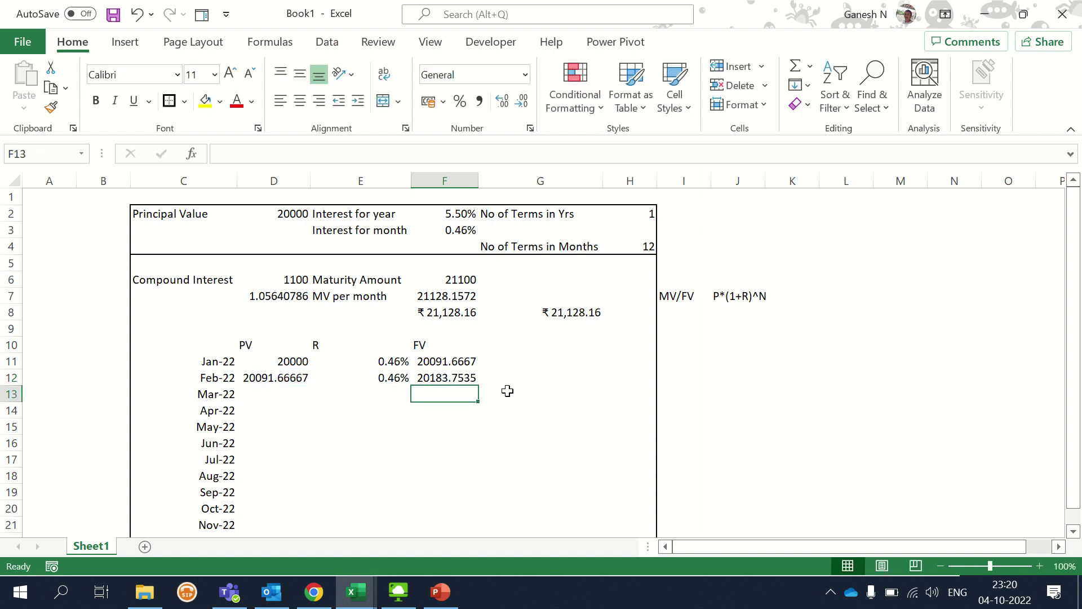
{"action": "key", "text": "Up"}
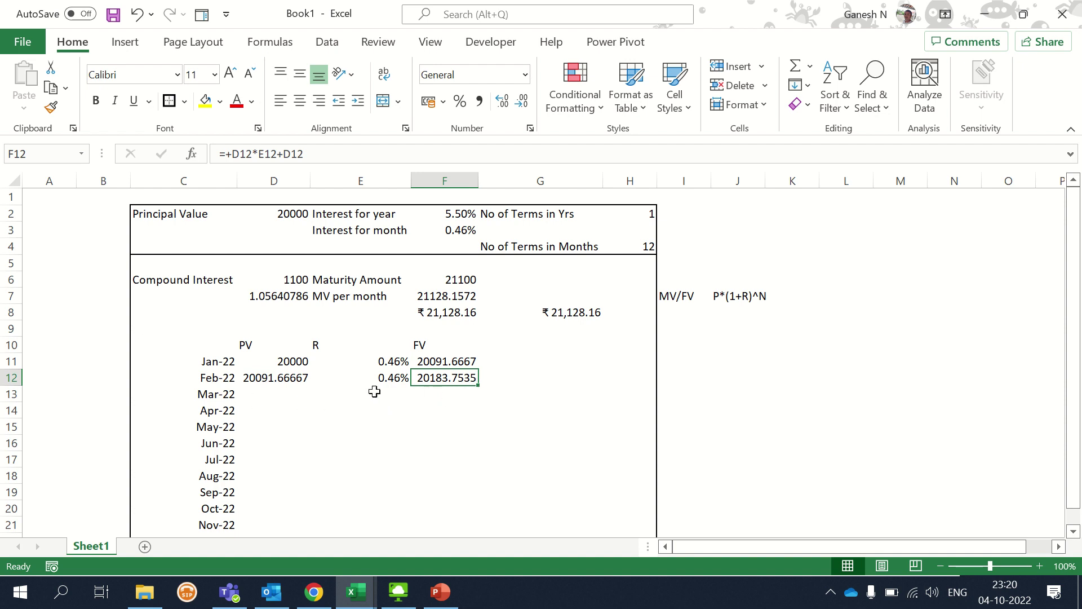
Fill the Feb-22 PV, R and FV formulas down through Dec-22 (row 22).
{"action": "left_click_drag", "start_coordinate": [276, 381], "coordinate": [473, 378]}
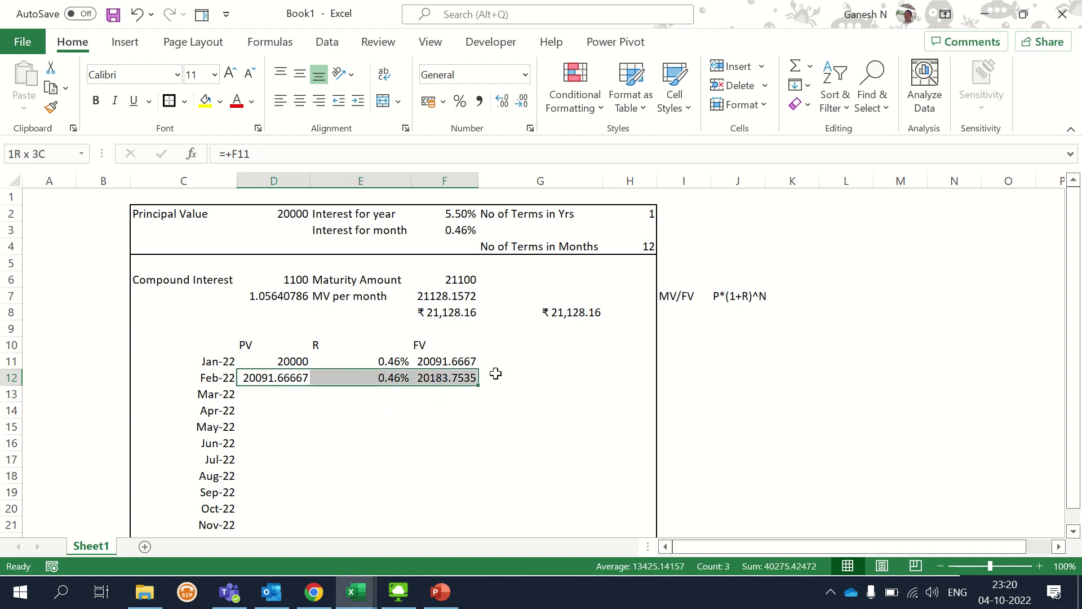
{"action": "scroll", "coordinate": [517, 401], "scroll_direction": "down", "scroll_amount": 2}
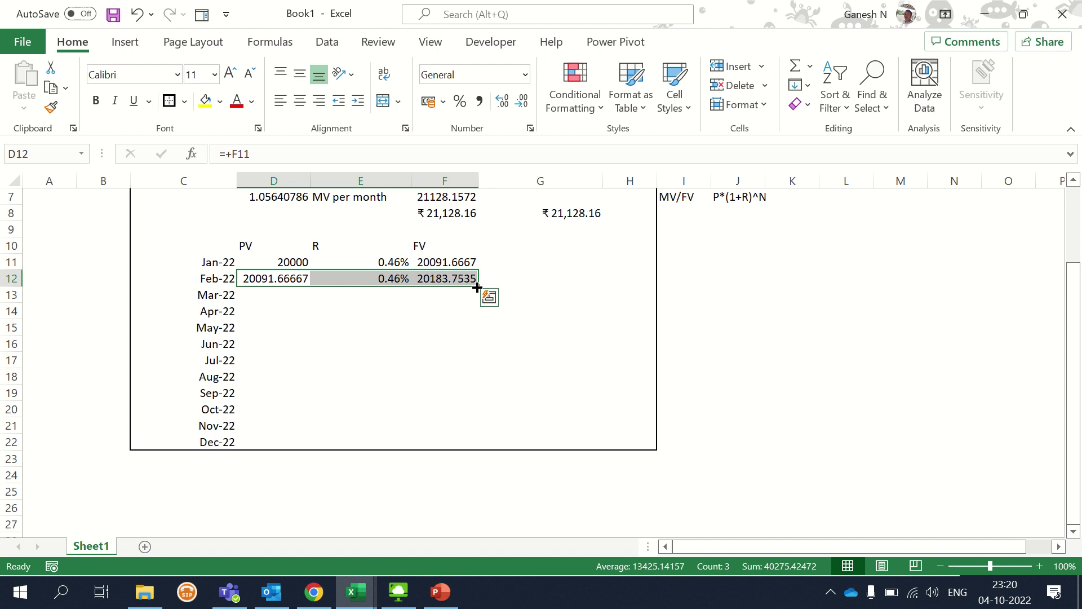
{"action": "mouse_move", "coordinate": [478, 286]}
{"action": "left_mouse_down"}
{"action": "mouse_move", "coordinate": [482, 433]}
{"action": "mouse_move", "coordinate": [463, 441]}
{"action": "left_mouse_up"}
{"action": "left_click", "coordinate": [270, 444]}
{"action": "key", "text": "ctrl+d"}
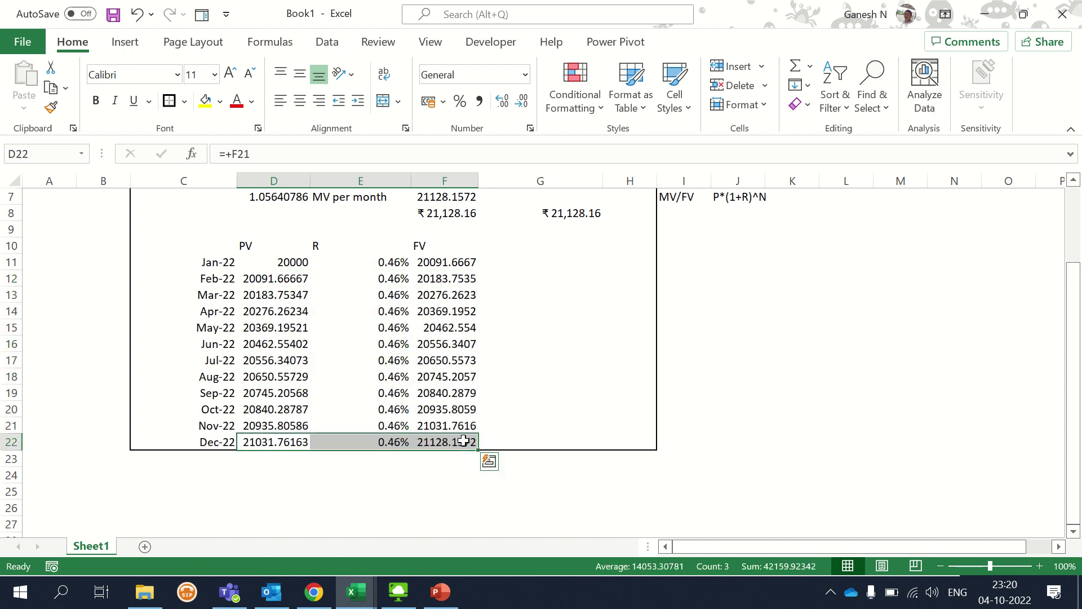
{"action": "left_click", "coordinate": [403, 460]}
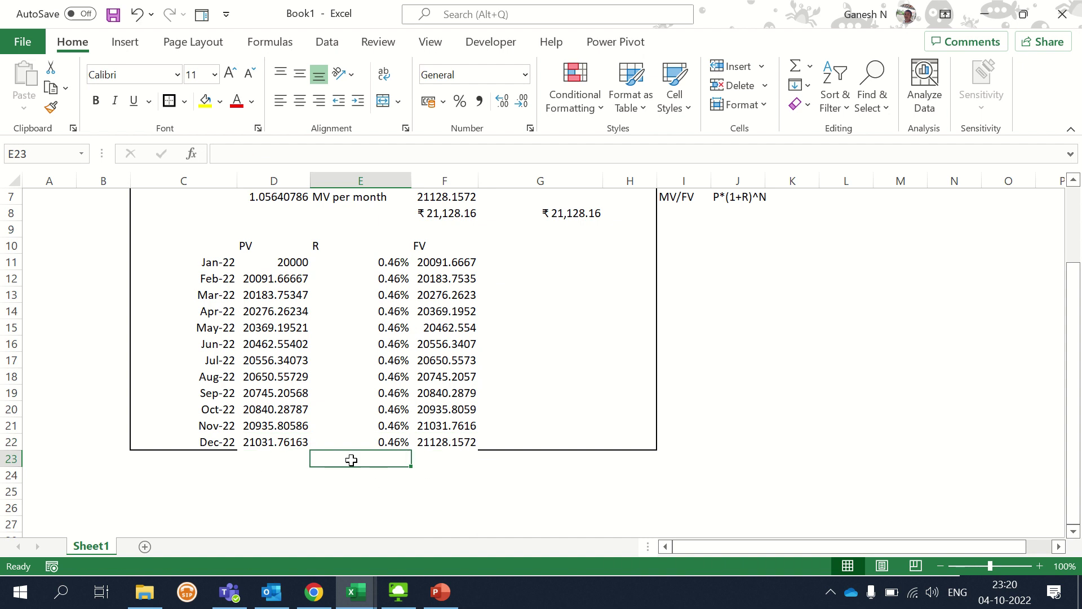
{"action": "left_click", "coordinate": [273, 470]}
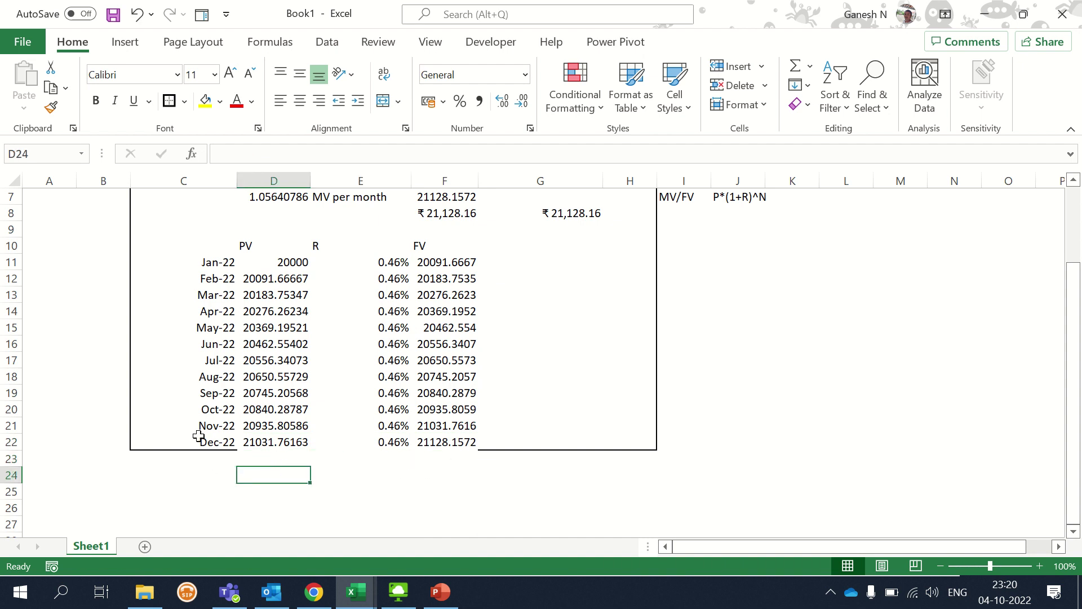
Put an outside border around C2:H22.
{"action": "scroll", "coordinate": [208, 274], "scroll_direction": "up", "scroll_amount": 2}
{"action": "left_click", "coordinate": [168, 215]}
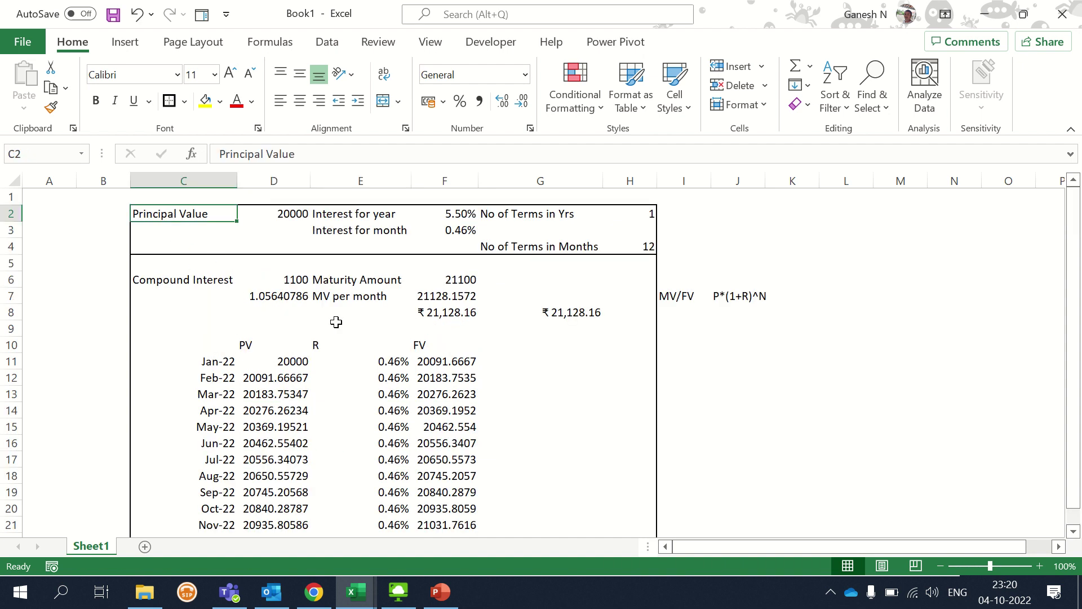
{"action": "scroll", "coordinate": [336, 319], "scroll_direction": "down", "scroll_amount": 4}
{"action": "left_click", "coordinate": [626, 343], "text": "shift"}
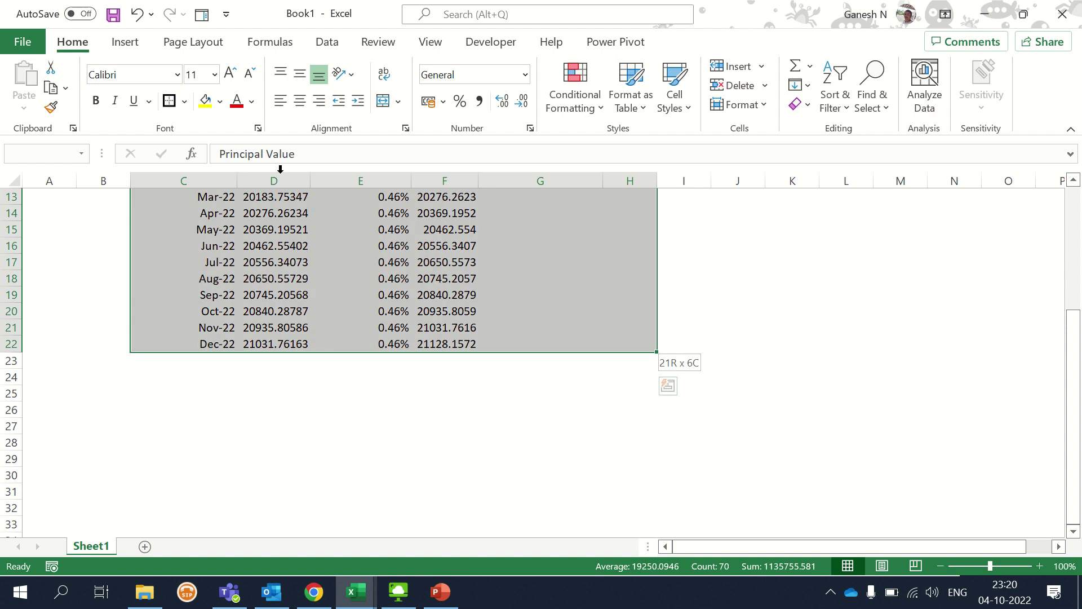
{"action": "left_click", "coordinate": [174, 111]}
{"action": "left_click", "coordinate": [454, 374]}
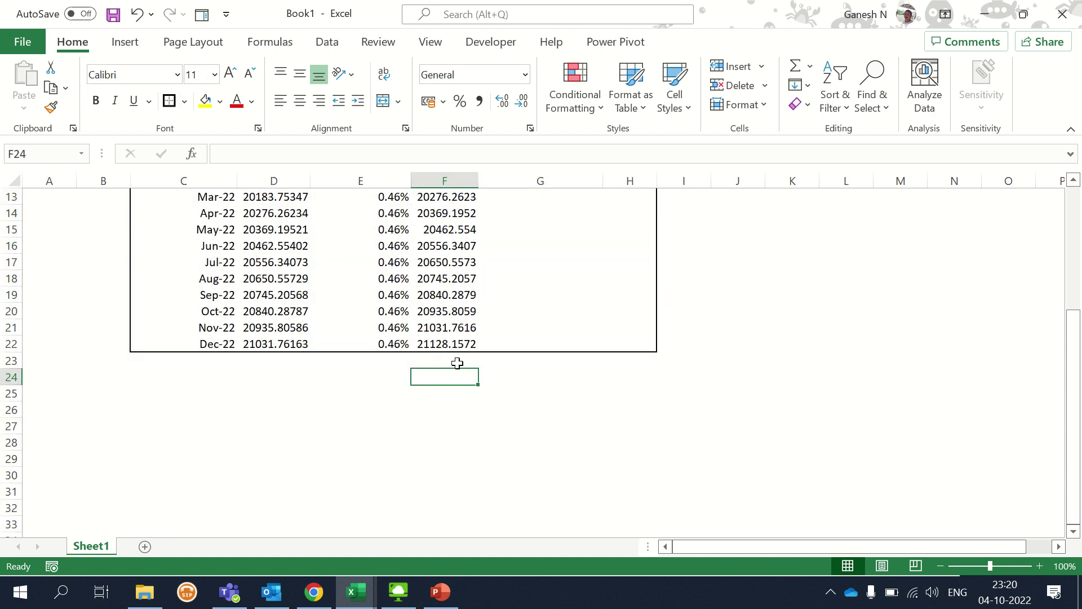
{"action": "left_click", "coordinate": [473, 344]}
Check that the F8 future value matches the Dec-22 FV of 21128.1572.
{"action": "scroll", "coordinate": [485, 341], "scroll_direction": "up", "scroll_amount": 4}
{"action": "left_click", "coordinate": [452, 312]}
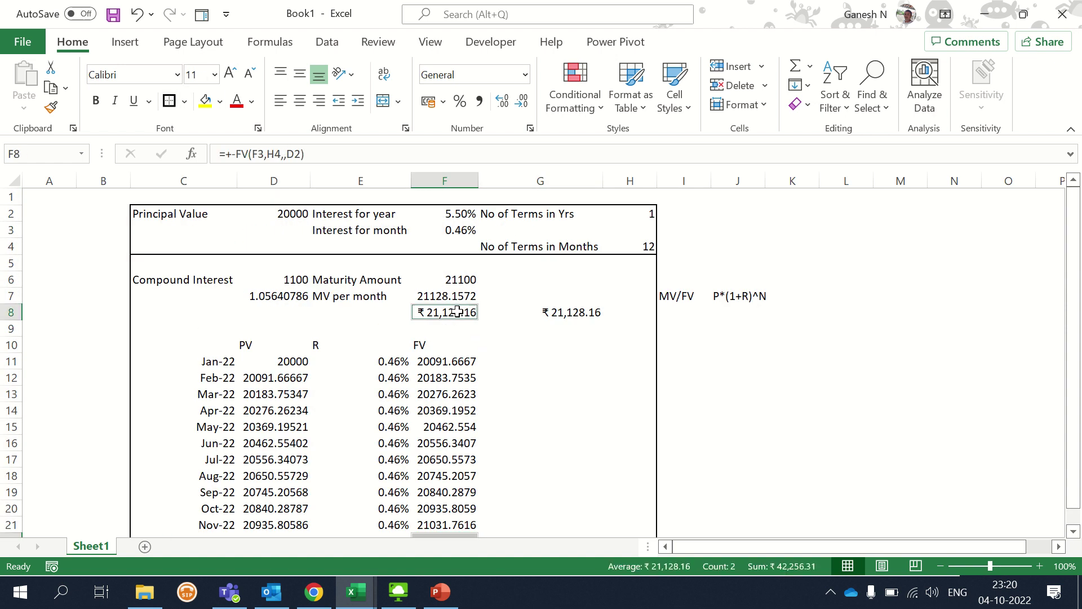
{"action": "scroll", "coordinate": [505, 372], "scroll_direction": "down", "scroll_amount": 3}
{"action": "scroll", "coordinate": [460, 403], "scroll_direction": "up", "scroll_amount": 2}
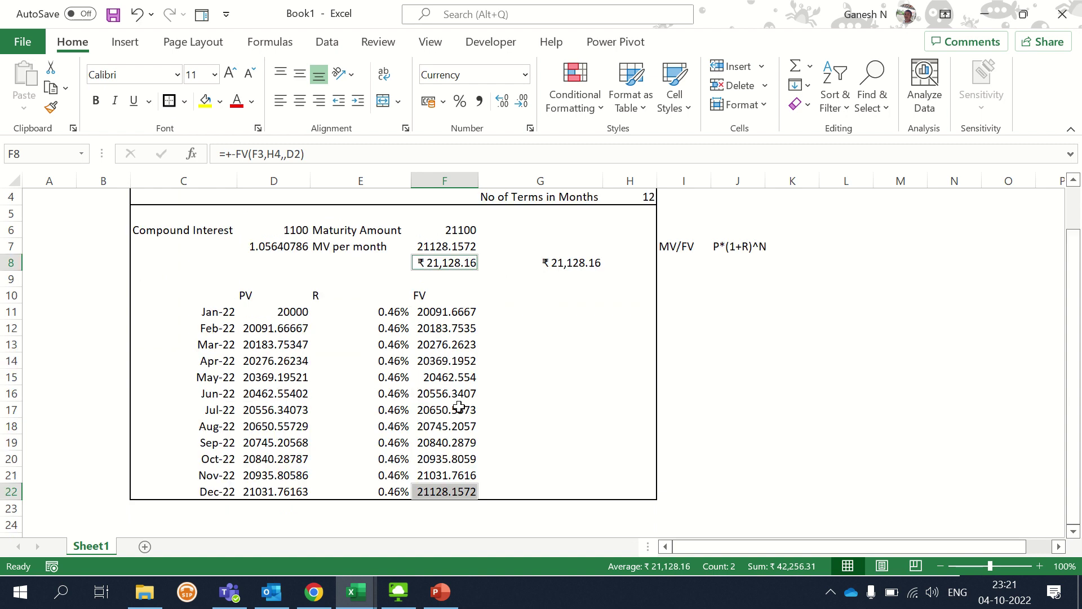
{"action": "scroll", "coordinate": [451, 383], "scroll_direction": "up", "scroll_amount": 1}
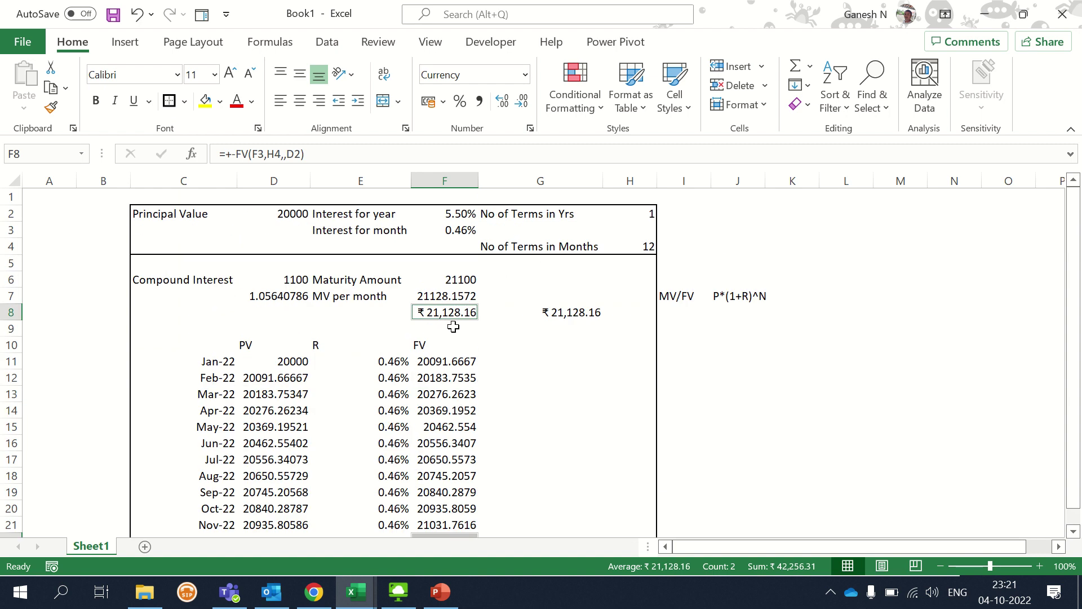
{"action": "scroll", "coordinate": [491, 345], "scroll_direction": "down", "scroll_amount": 5}
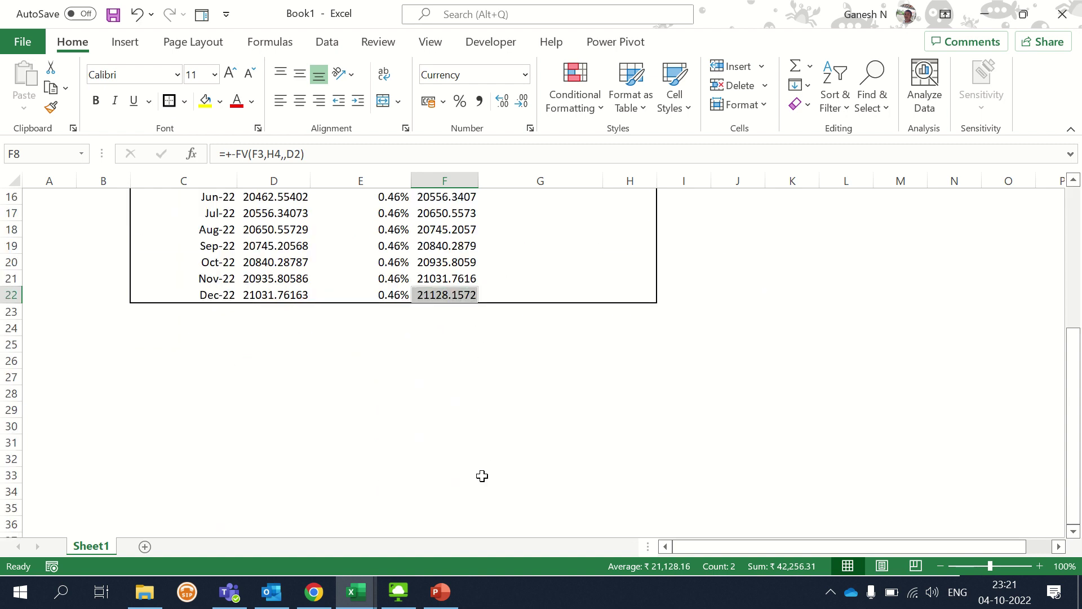
{"action": "left_click", "coordinate": [428, 359]}
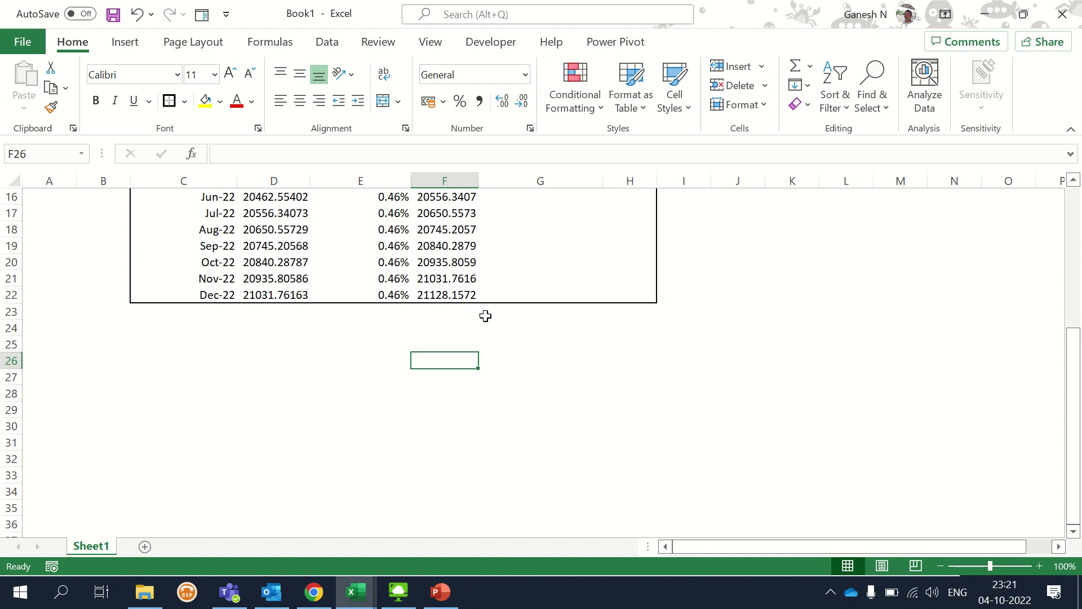
Apply All Borders to the C10:F22 schedule.
{"action": "scroll", "coordinate": [452, 325], "scroll_direction": "up", "scroll_amount": 4}
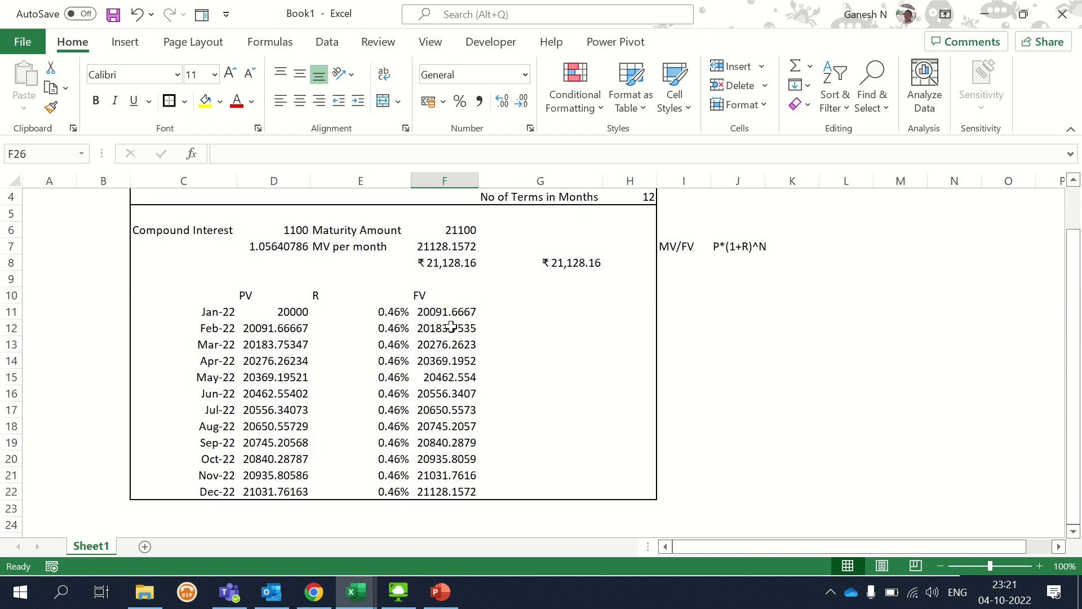
{"action": "mouse_move", "coordinate": [213, 297]}
{"action": "left_mouse_down"}
{"action": "mouse_move", "coordinate": [447, 477]}
{"action": "mouse_move", "coordinate": [447, 491]}
{"action": "left_mouse_up"}
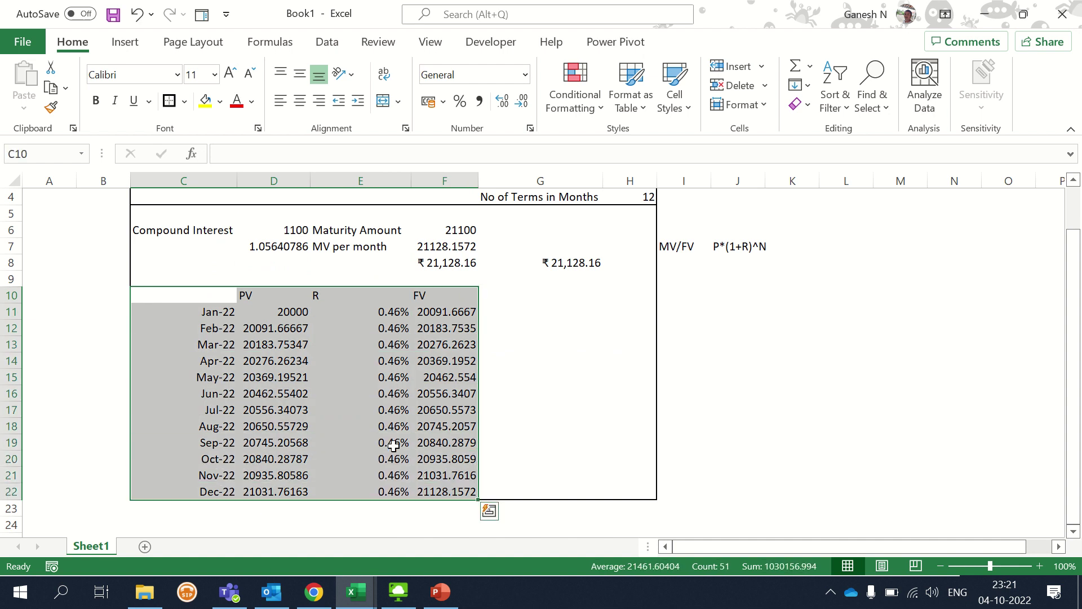
{"action": "key", "text": "alt+h"}
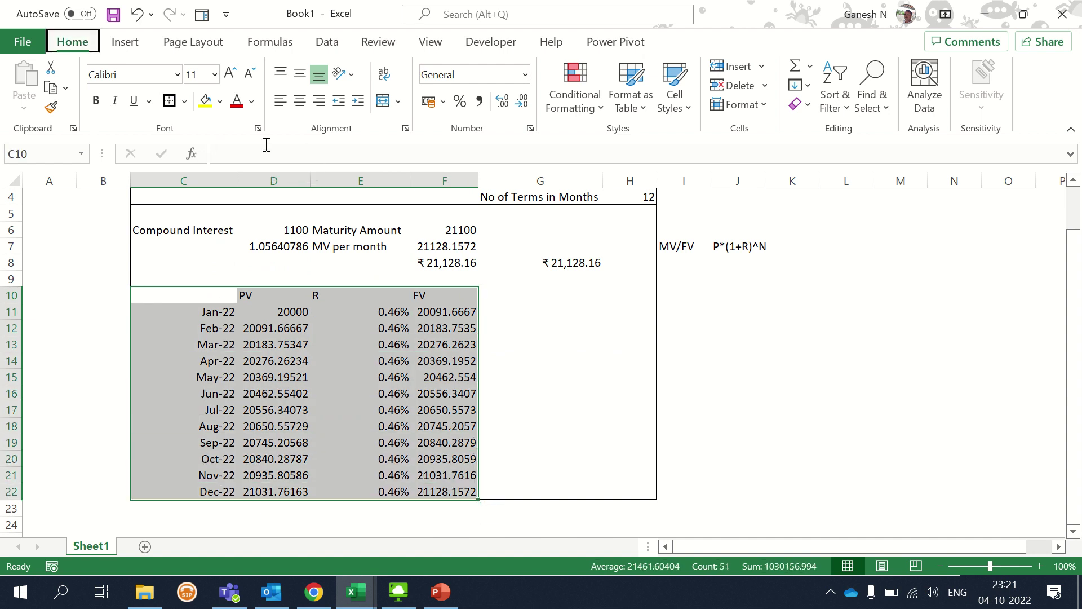
{"action": "key", "text": "b"}
{"action": "key", "text": "a"}
{"action": "left_click", "coordinate": [560, 389]}
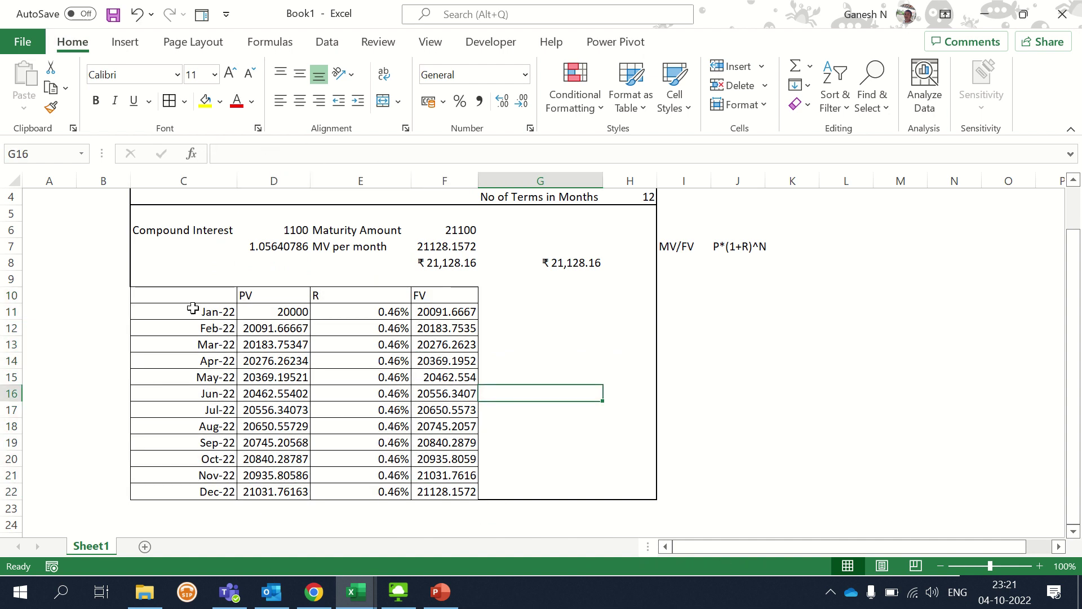
Head column C of the schedule with 'Month' in C10.
{"action": "left_click_drag", "start_coordinate": [145, 295], "coordinate": [406, 295]}
{"action": "left_click", "coordinate": [179, 295]}
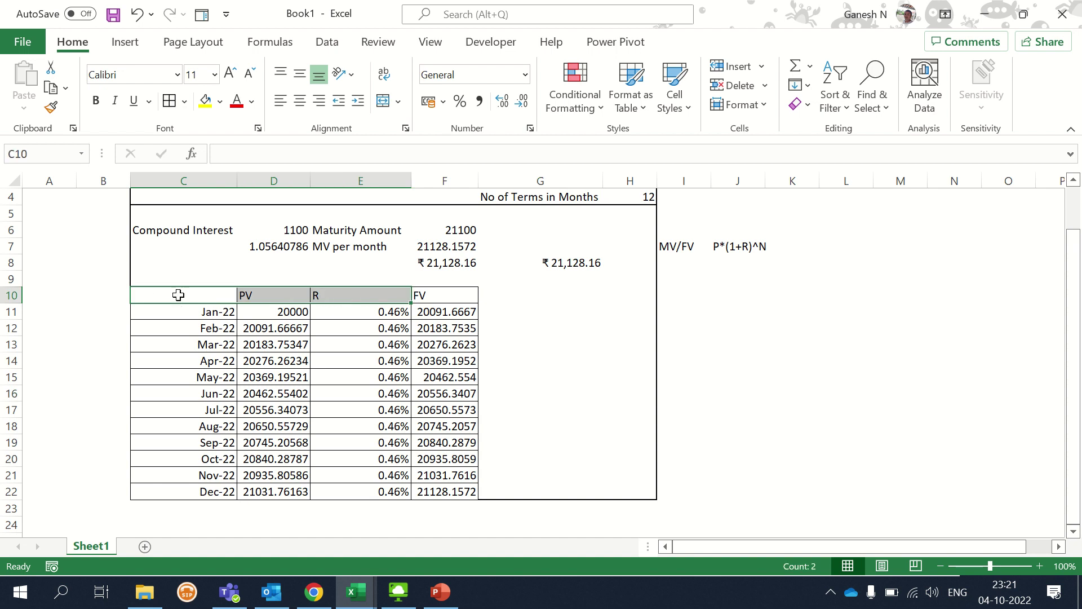
{"action": "type", "text": "mo"}
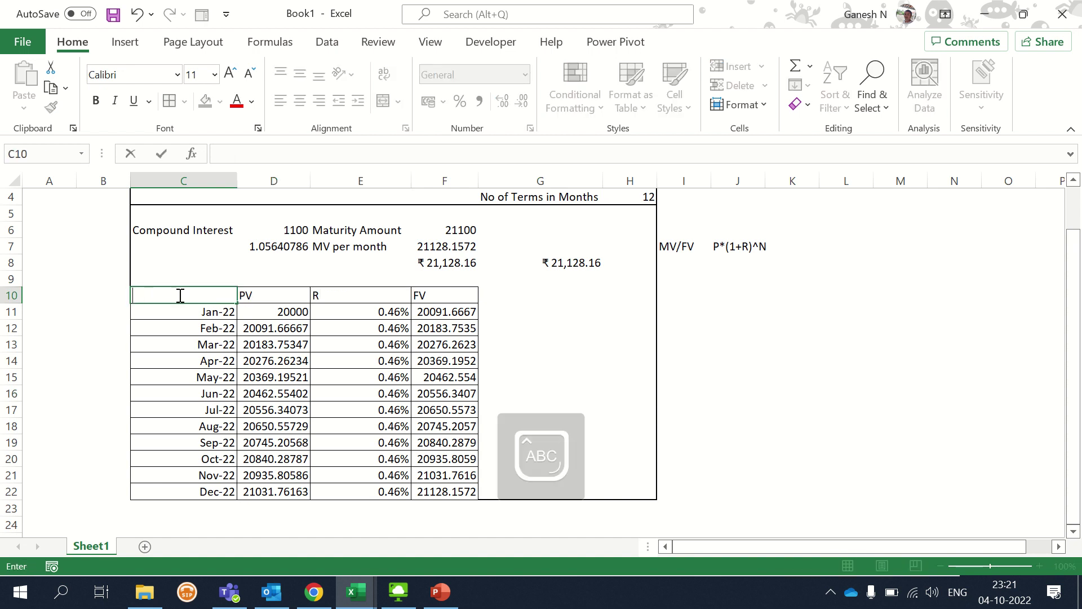
{"action": "type", "text": "Month"}
{"action": "key", "text": "Tab"}
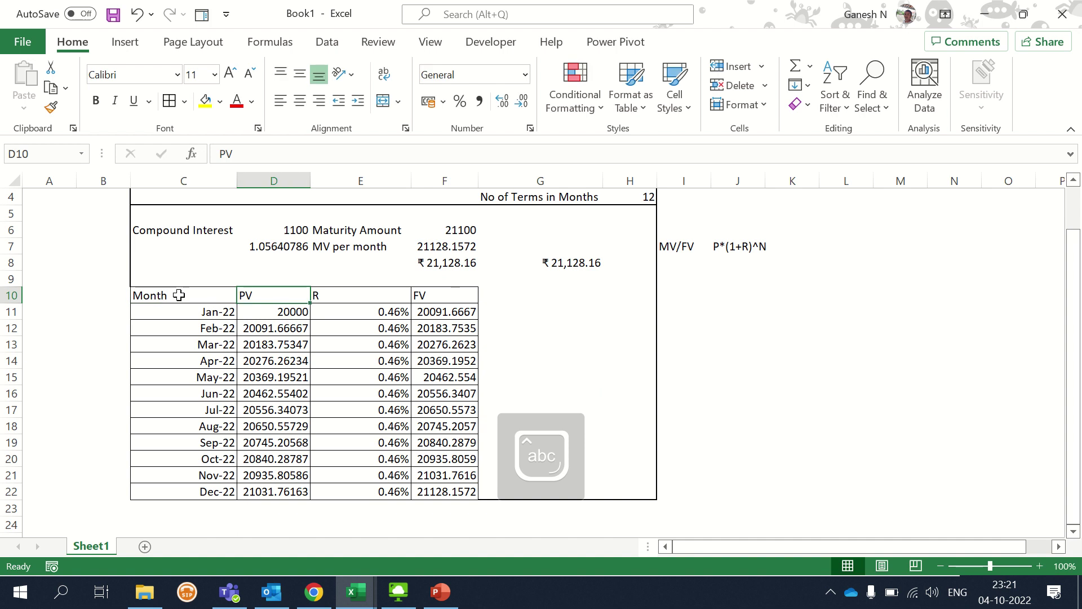
{"action": "key", "text": "Tab"}
{"action": "key", "text": "Tab"}
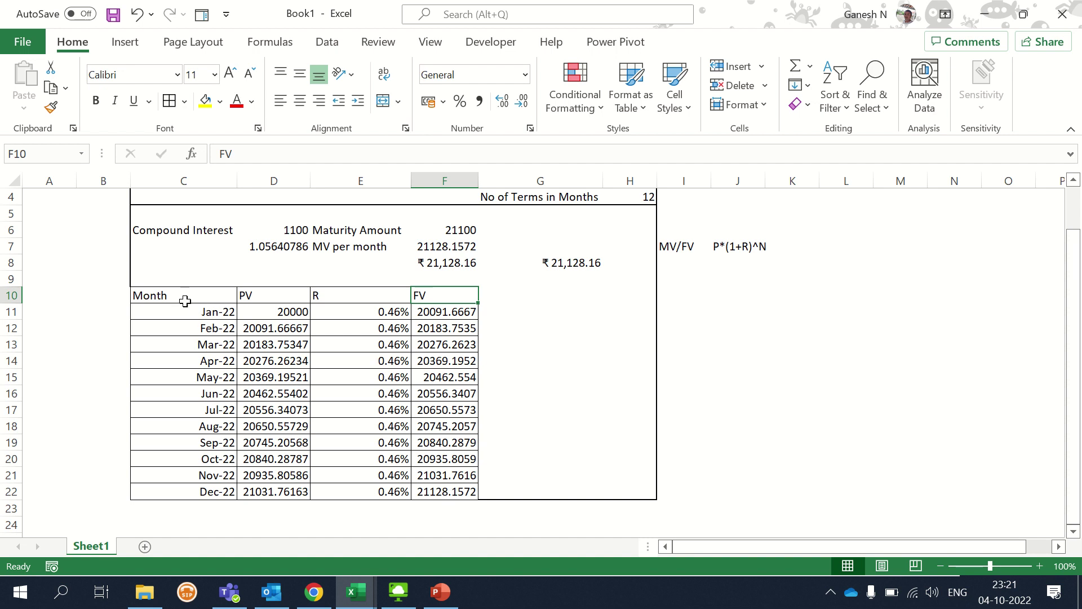
Select the whole monthly schedule and scroll to review it through Dec-22.
{"action": "mouse_move", "coordinate": [184, 299]}
{"action": "left_mouse_down"}
{"action": "mouse_move", "coordinate": [462, 379]}
{"action": "mouse_move", "coordinate": [459, 490]}
{"action": "left_mouse_up"}
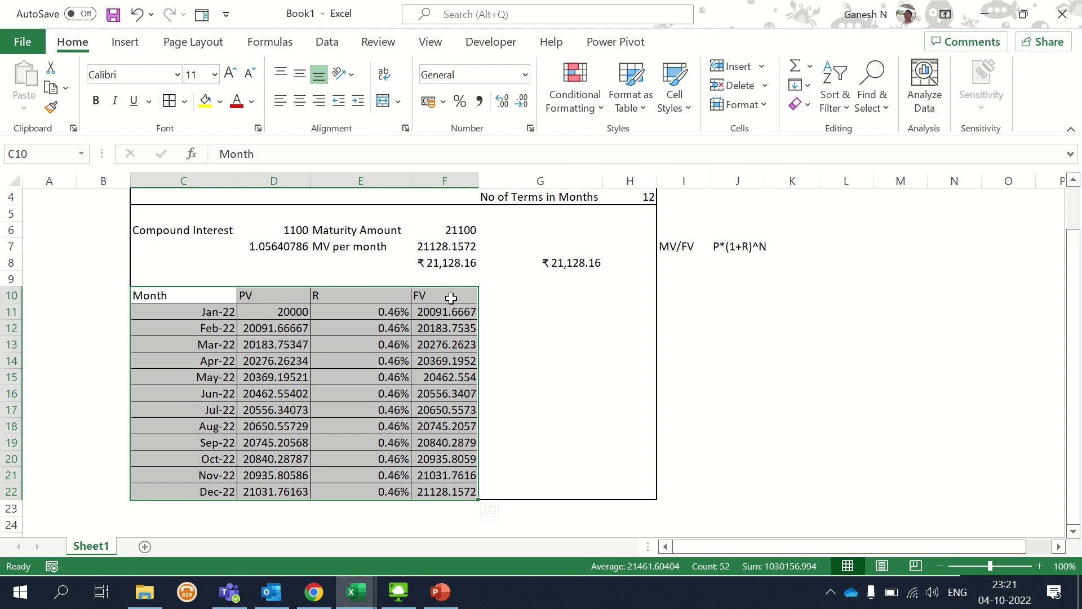
{"action": "scroll", "coordinate": [459, 271], "scroll_direction": "up", "scroll_amount": 1}
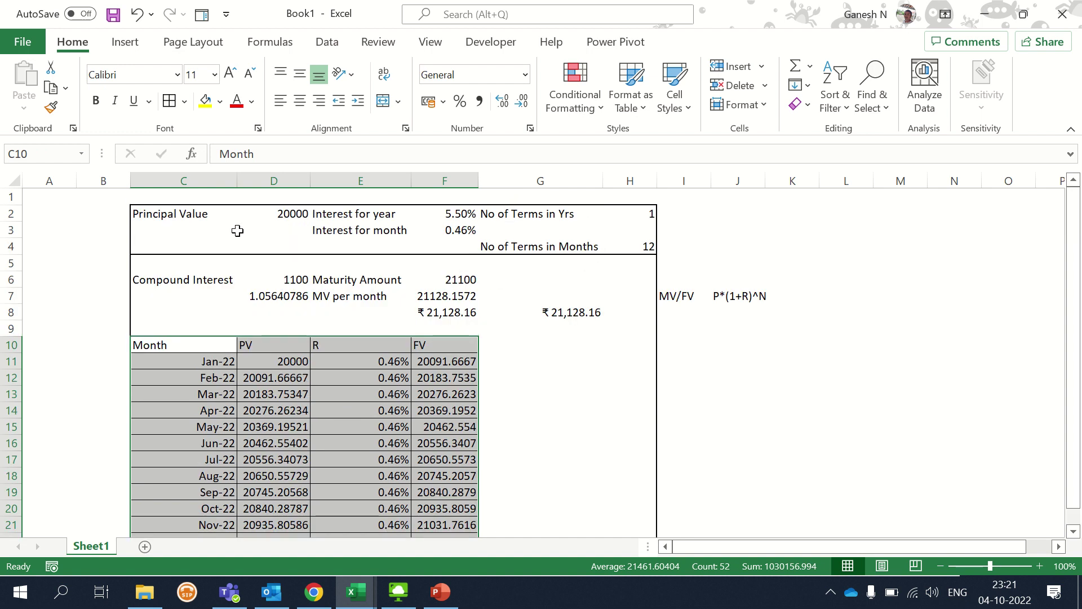
{"action": "scroll", "coordinate": [553, 496], "scroll_direction": "down", "scroll_amount": 3}
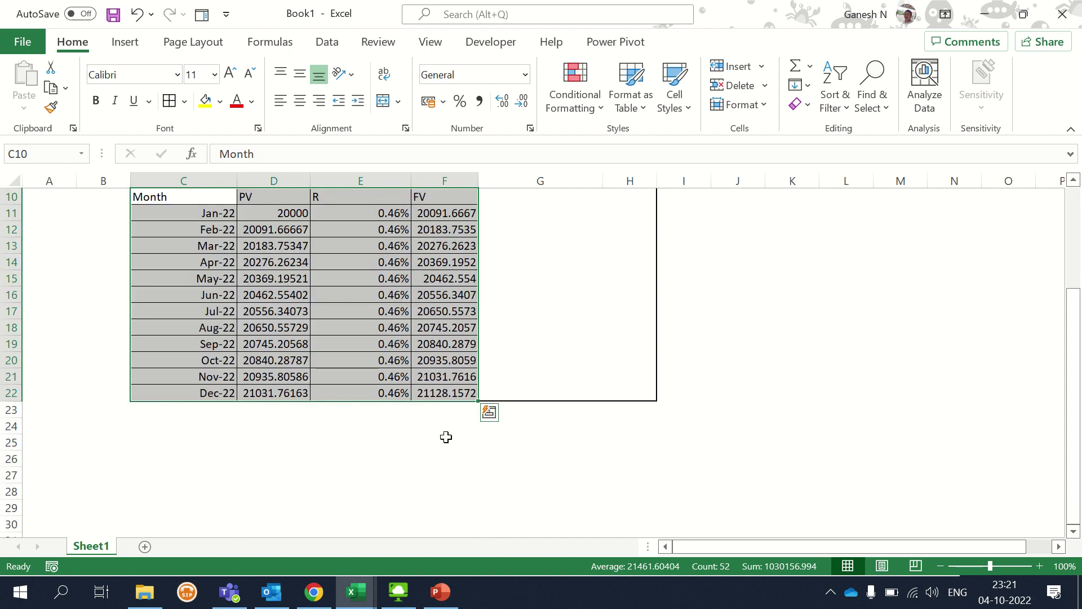
{"action": "scroll", "coordinate": [506, 416], "scroll_direction": "up", "scroll_amount": 3}
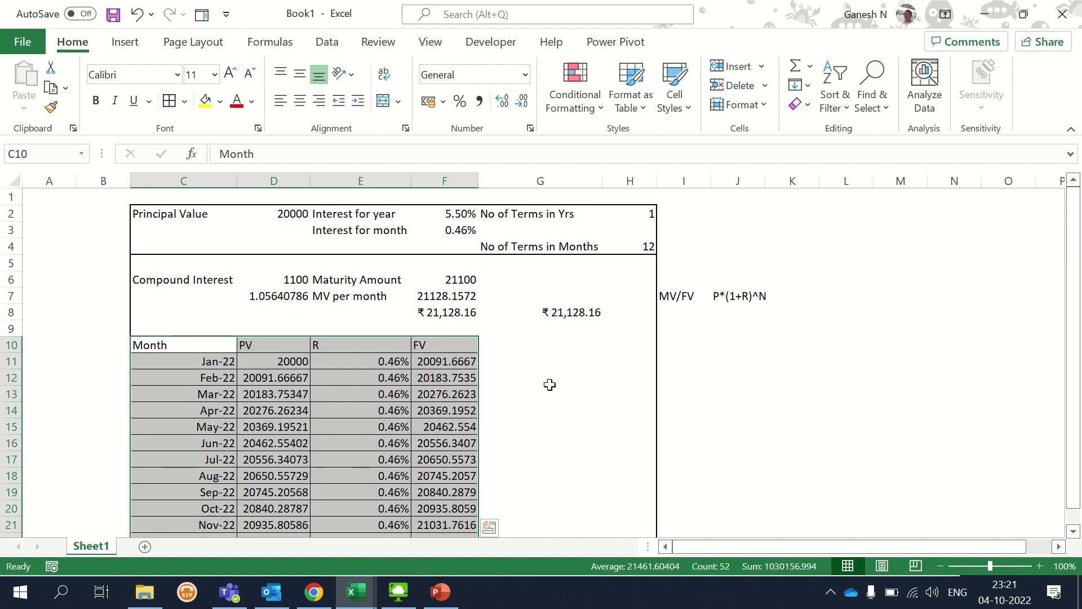
{"action": "scroll", "coordinate": [552, 361], "scroll_direction": "down", "scroll_amount": 3}
{"action": "scroll", "coordinate": [192, 372], "scroll_direction": "up", "scroll_amount": 3}
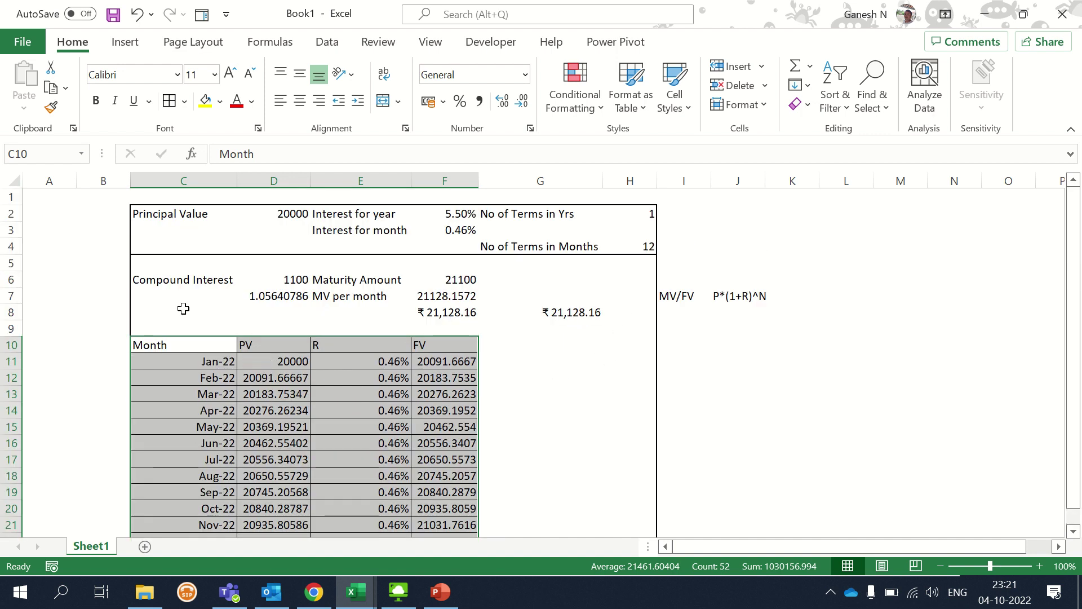
Change the principal to 30000 and check the recalculated FV in F8 and Dec-22.
{"action": "left_click", "coordinate": [244, 209]}
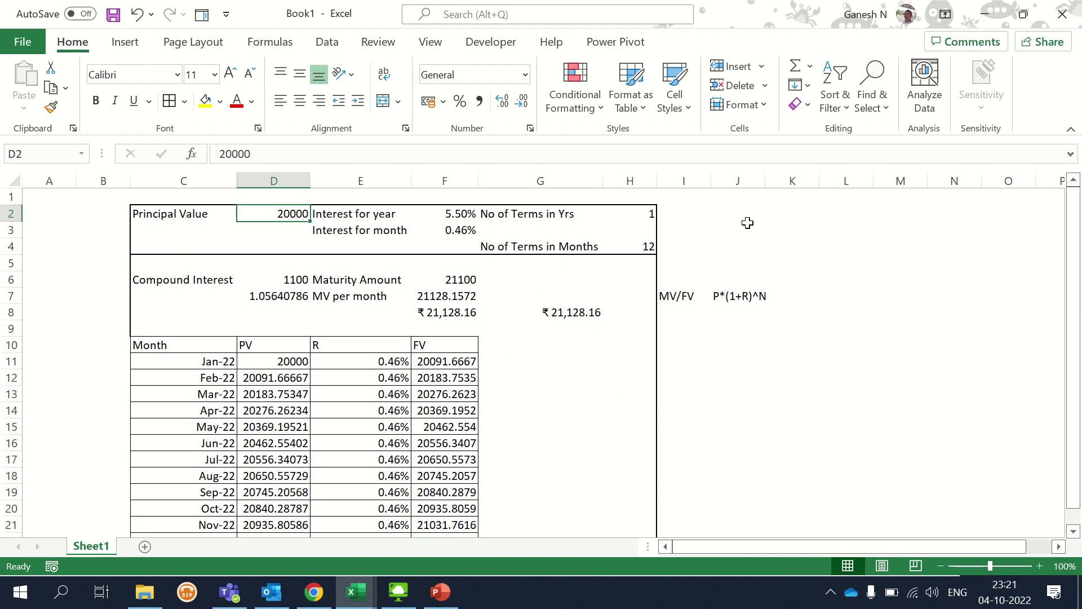
{"action": "type", "text": "3"}
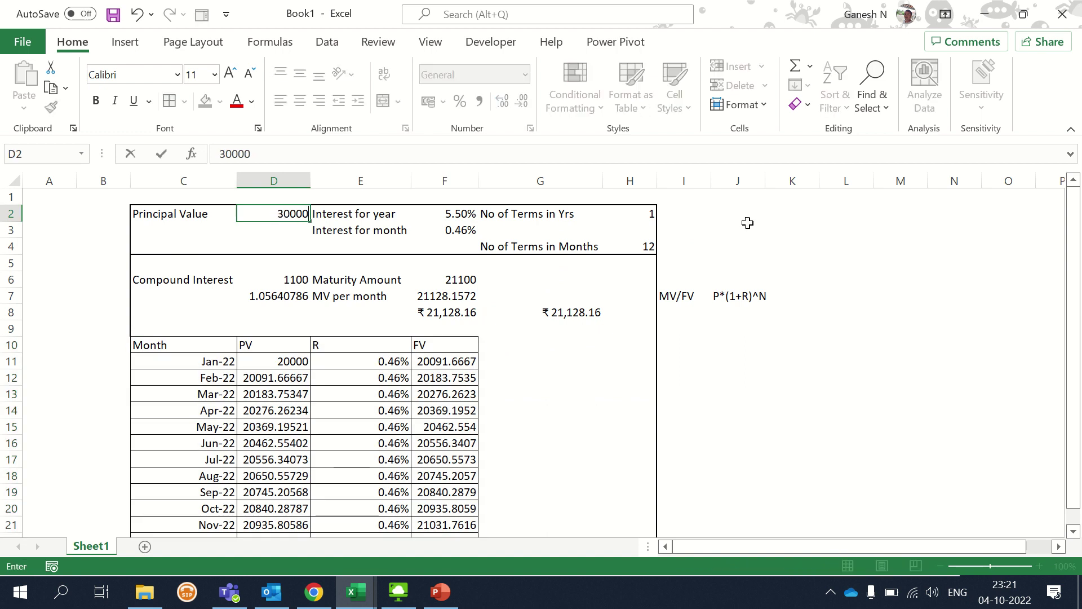
{"action": "key", "text": "Return"}
{"action": "scroll", "coordinate": [493, 316], "scroll_direction": "down", "scroll_amount": 4}
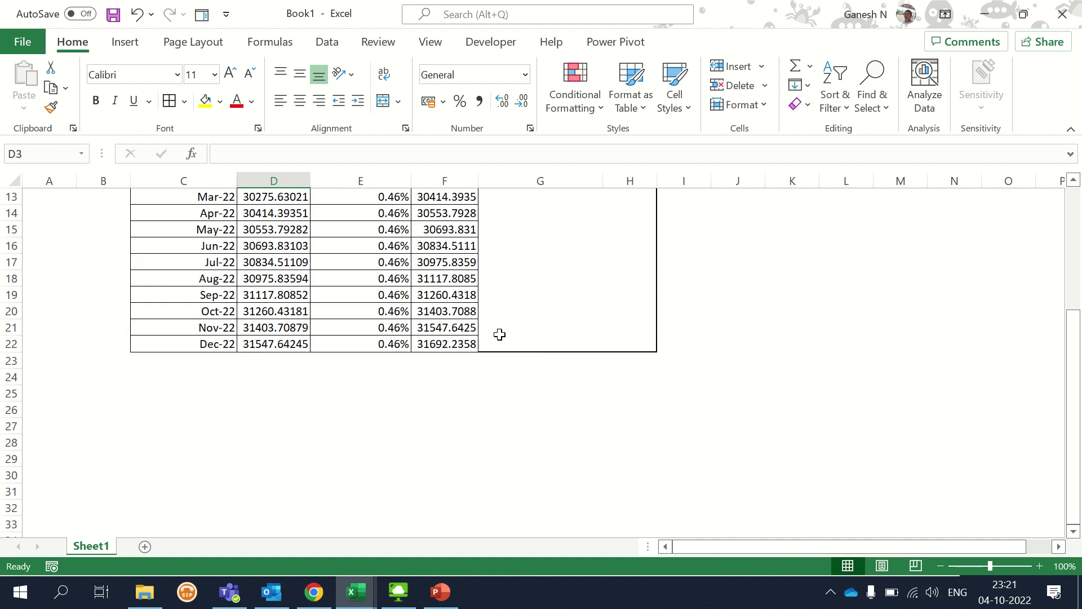
{"action": "scroll", "coordinate": [466, 389], "scroll_direction": "up", "scroll_amount": 1}
{"action": "scroll", "coordinate": [501, 271], "scroll_direction": "up", "scroll_amount": 1}
{"action": "left_click", "coordinate": [434, 217]}
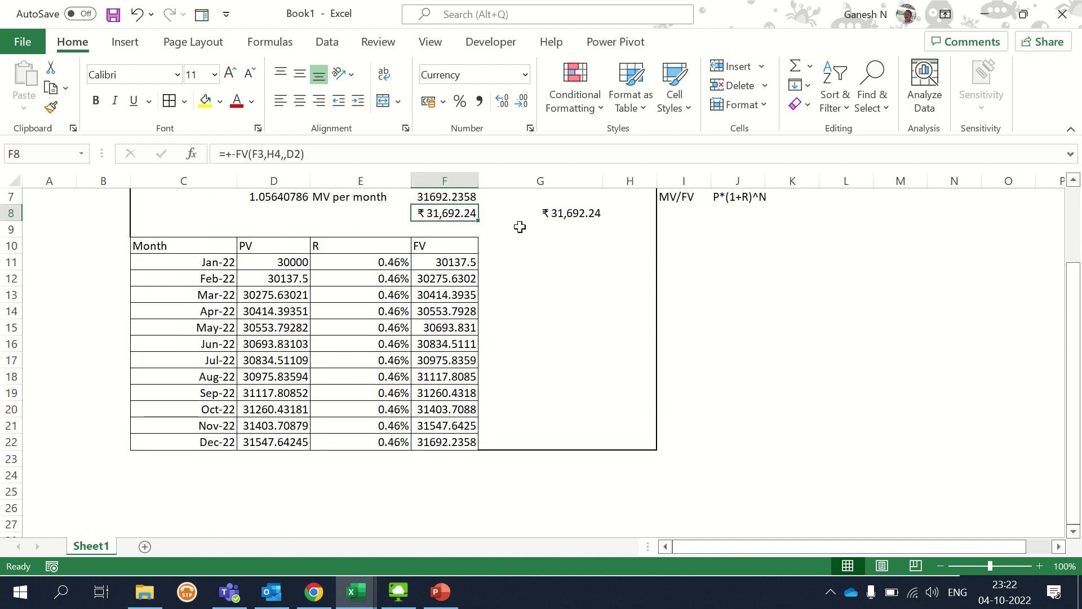
{"action": "scroll", "coordinate": [540, 280], "scroll_direction": "up", "scroll_amount": 1}
{"action": "scroll", "coordinate": [551, 278], "scroll_direction": "down", "scroll_amount": 3}
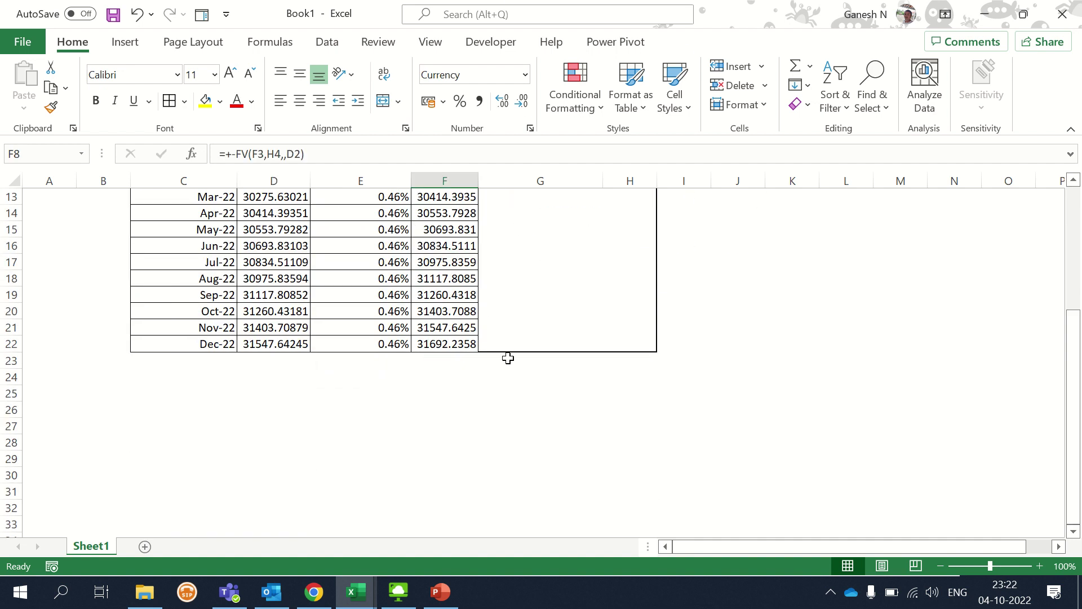
{"action": "left_click", "coordinate": [443, 343]}
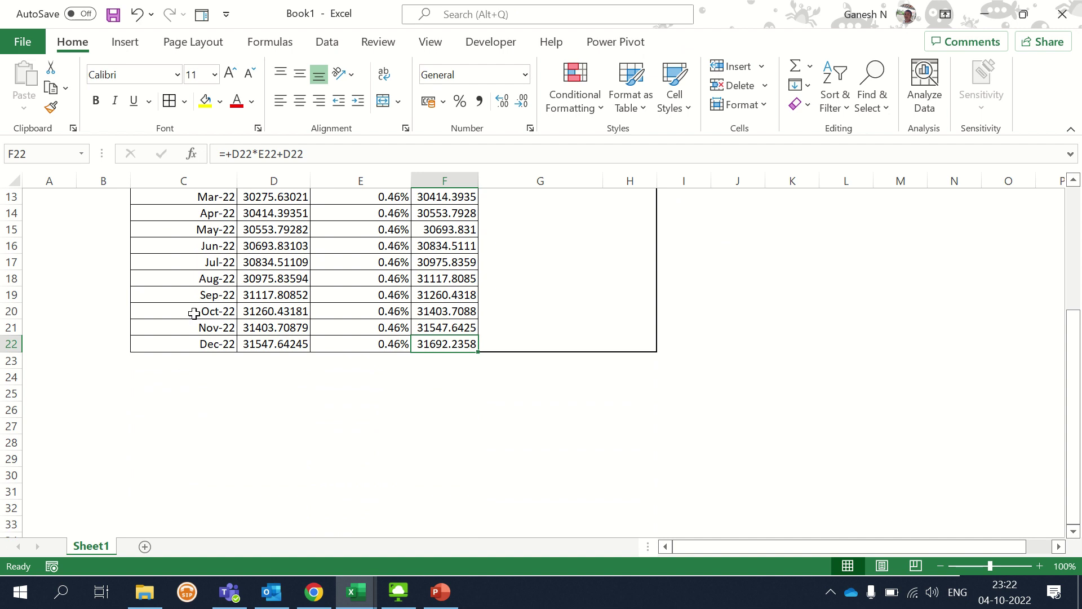
{"action": "scroll", "coordinate": [390, 299], "scroll_direction": "up", "scroll_amount": 2}
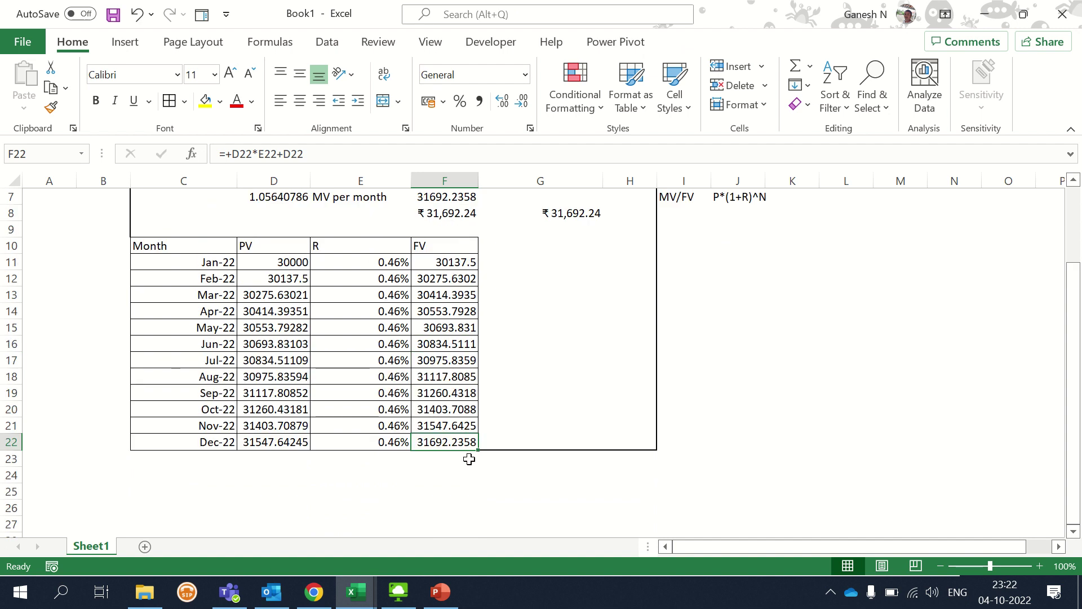
{"action": "scroll", "coordinate": [470, 459], "scroll_direction": "up", "scroll_amount": 2}
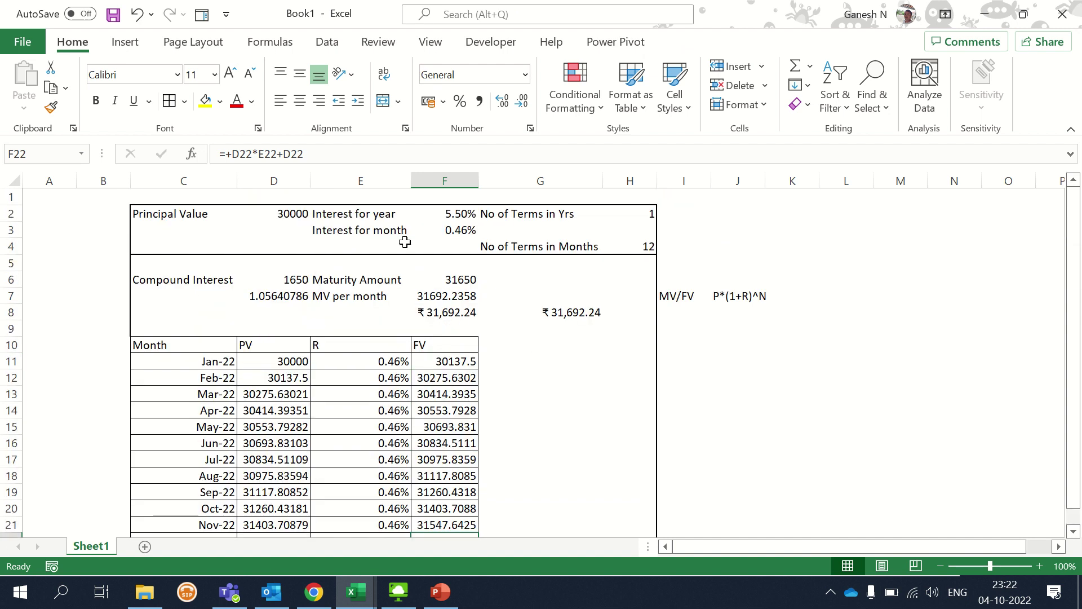
Set the annual rate to 7% and compare the ₹32,168.70 maturity value with Dec-22's FV.
{"action": "left_click", "coordinate": [458, 214]}
{"action": "type", "text": "7"}
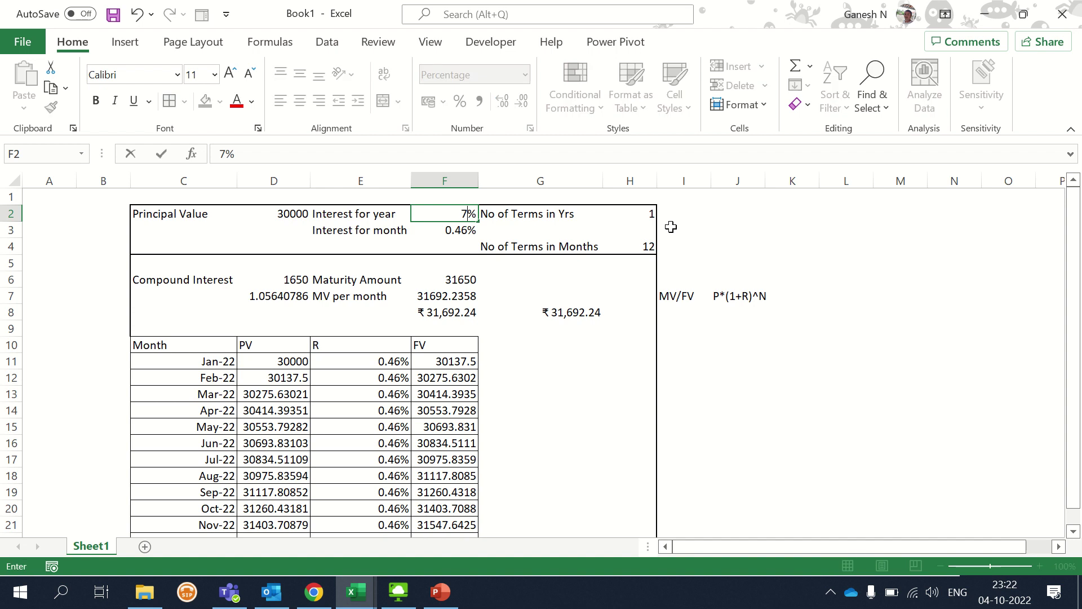
{"action": "key", "text": "Return"}
{"action": "scroll", "coordinate": [577, 323], "scroll_direction": "down", "scroll_amount": 3}
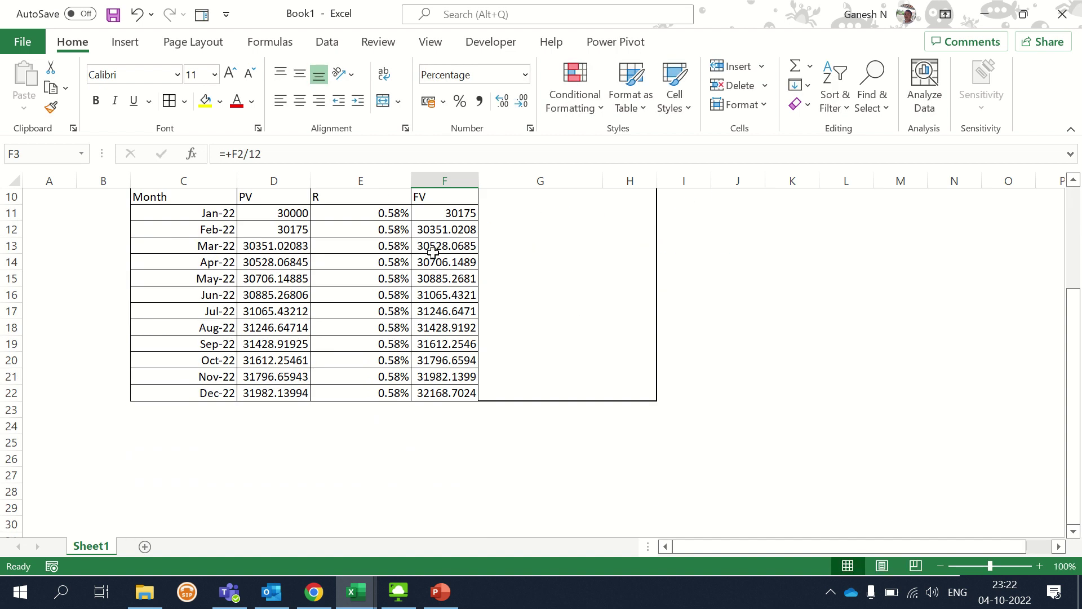
{"action": "scroll", "coordinate": [467, 400], "scroll_direction": "up", "scroll_amount": 3}
{"action": "left_click", "coordinate": [449, 313]}
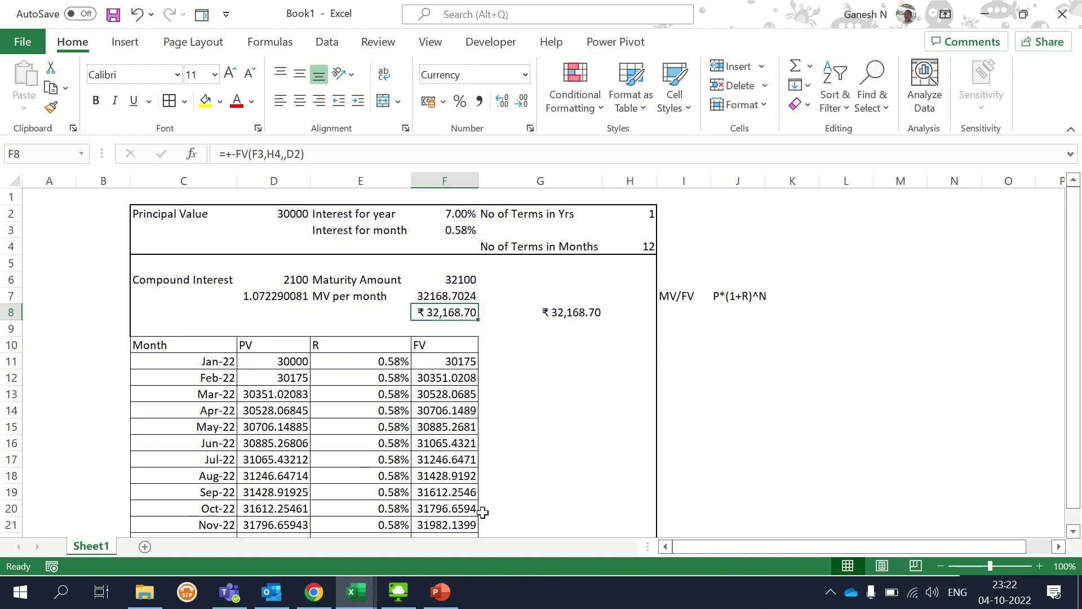
{"action": "scroll", "coordinate": [476, 484], "scroll_direction": "down", "scroll_amount": 3}
{"action": "left_click", "coordinate": [467, 393]}
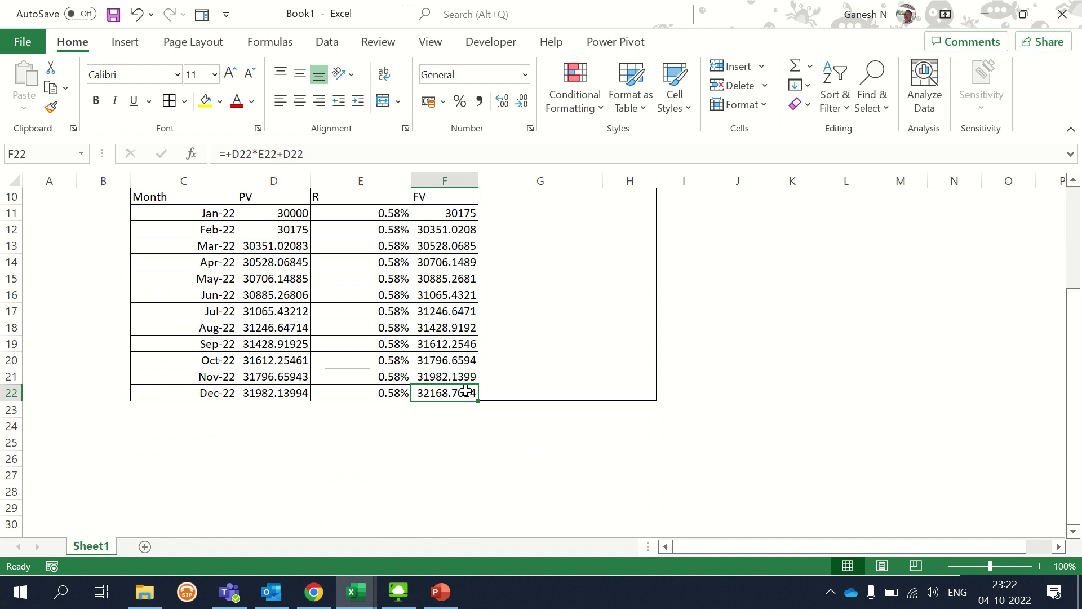
{"action": "scroll", "coordinate": [468, 389], "scroll_direction": "up", "scroll_amount": 3}
{"action": "left_click", "coordinate": [637, 209]}
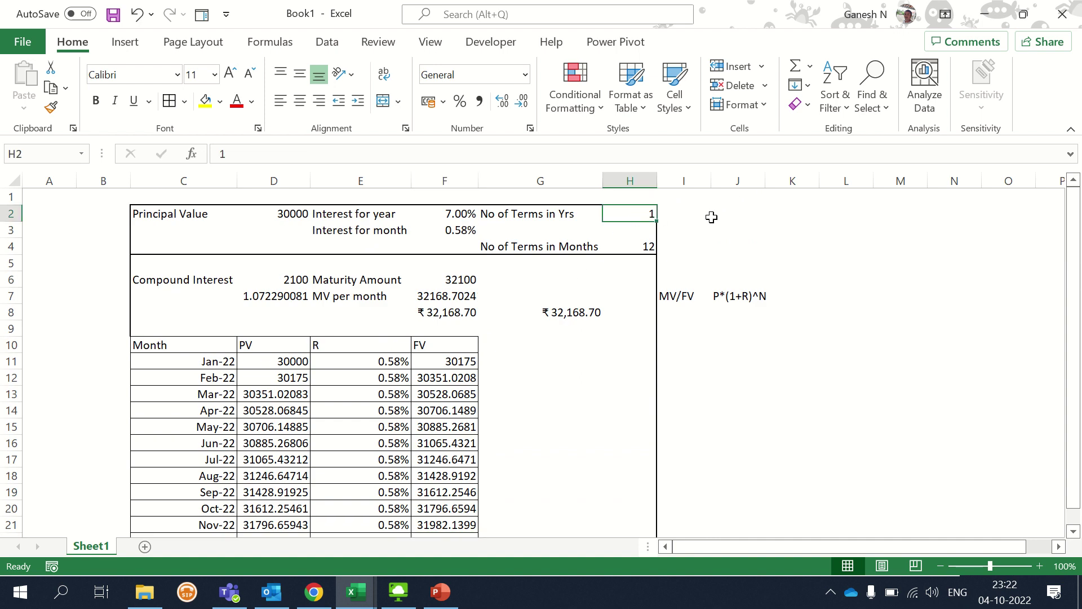
Change the term in H2 to 2 years.
{"action": "type", "text": "2"}
{"action": "key", "text": "Return"}
{"action": "scroll", "coordinate": [676, 246], "scroll_direction": "down", "scroll_amount": 4}
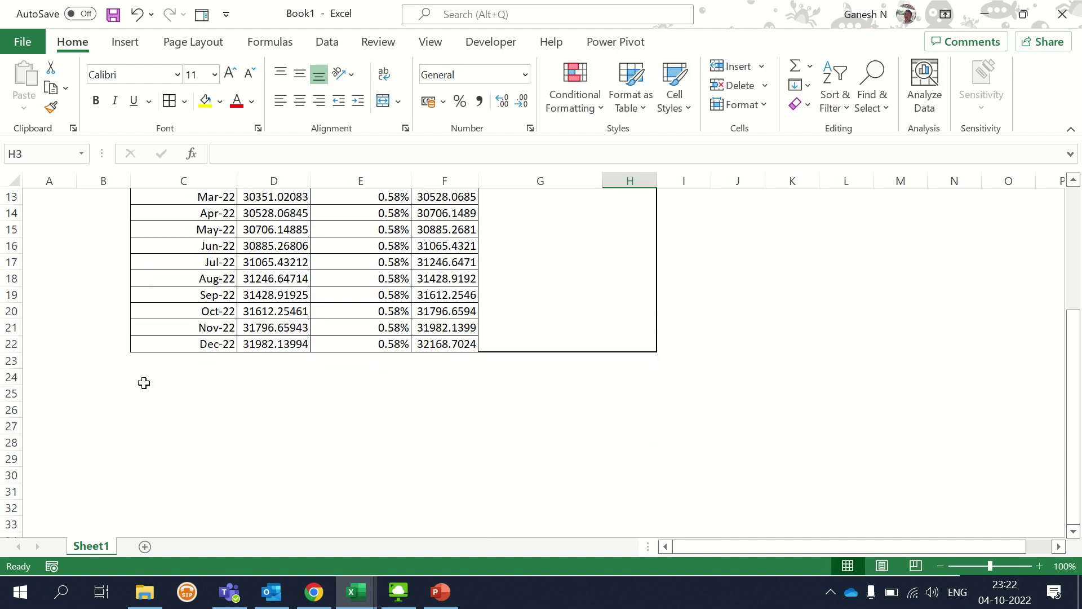
{"action": "scroll", "coordinate": [132, 373], "scroll_direction": "up", "scroll_amount": 3}
{"action": "scroll", "coordinate": [203, 347], "scroll_direction": "down", "scroll_amount": 1}
{"action": "scroll", "coordinate": [177, 396], "scroll_direction": "down", "scroll_amount": 1}
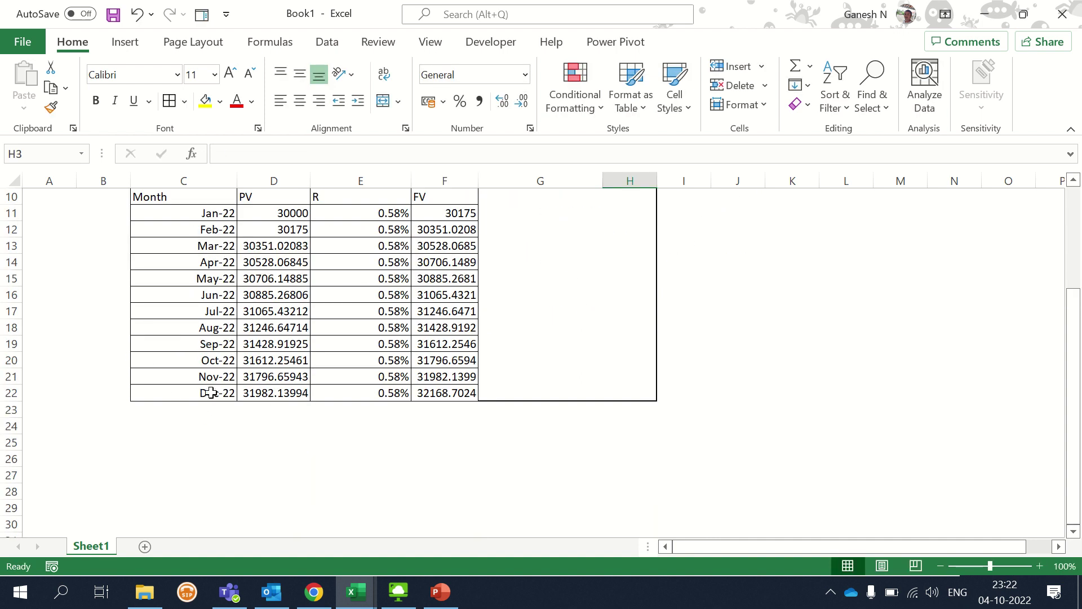
{"action": "scroll", "coordinate": [222, 333], "scroll_direction": "down", "scroll_amount": 1}
{"action": "scroll", "coordinate": [229, 324], "scroll_direction": "down", "scroll_amount": 1}
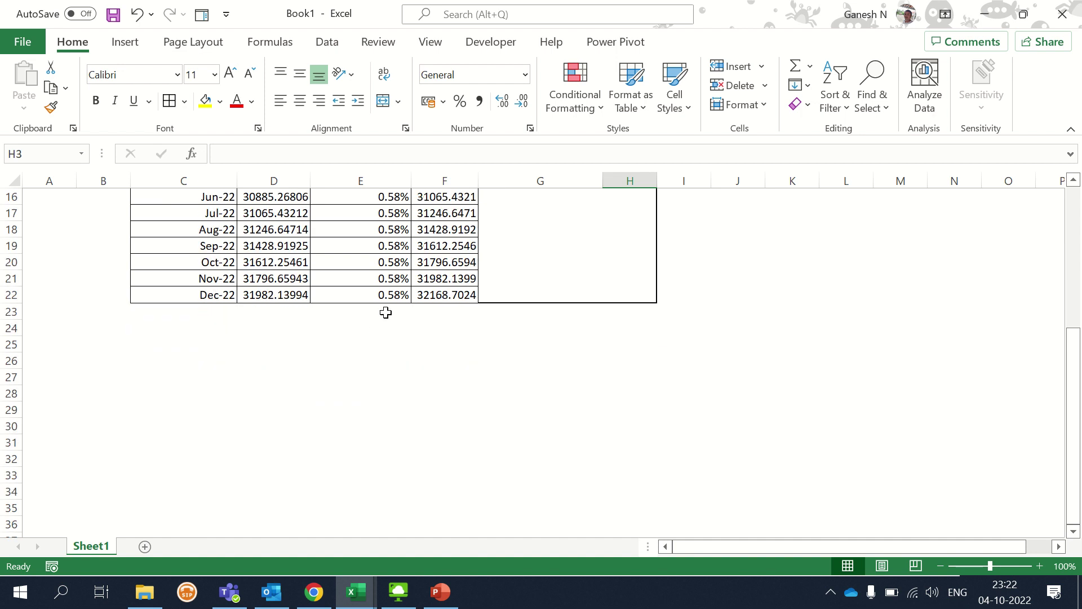
Fill the Dec-22 schedule row down through Nov-23 with the fill handle.
{"action": "left_click_drag", "start_coordinate": [218, 295], "coordinate": [451, 296]}
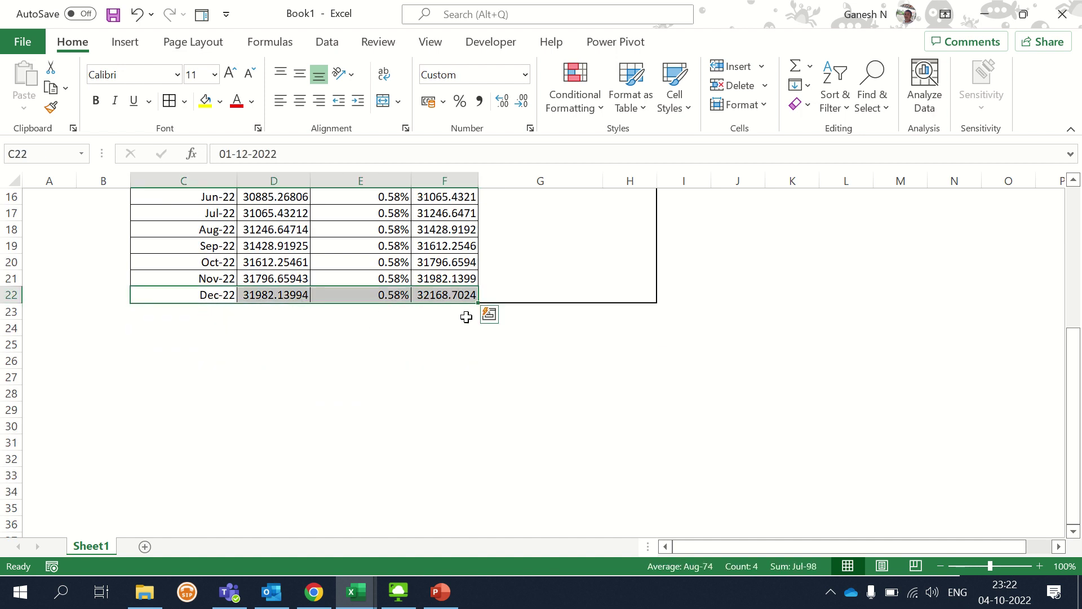
{"action": "scroll", "coordinate": [491, 500], "scroll_direction": "up", "scroll_amount": 4}
{"action": "scroll", "coordinate": [561, 378], "scroll_direction": "up", "scroll_amount": 1}
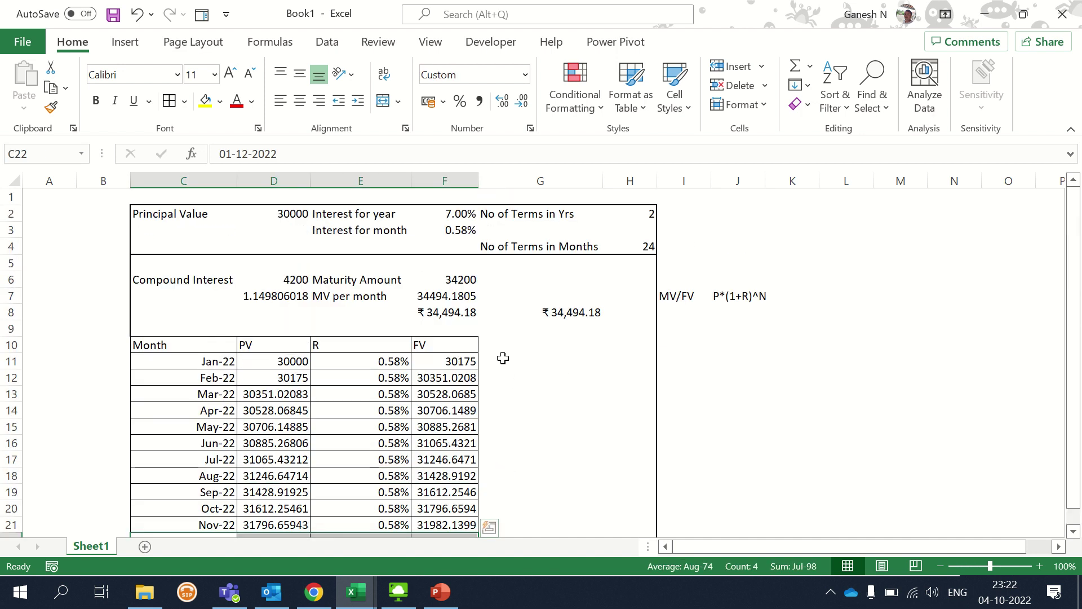
{"action": "left_click", "coordinate": [451, 313]}
{"action": "scroll", "coordinate": [487, 426], "scroll_direction": "down", "scroll_amount": 2}
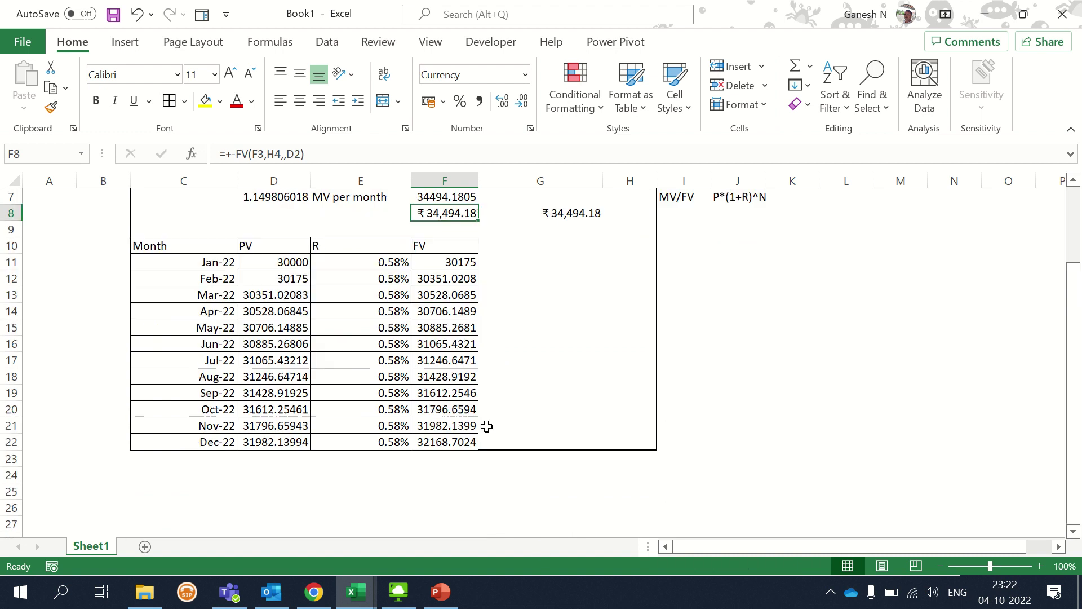
{"action": "scroll", "coordinate": [487, 427], "scroll_direction": "down", "scroll_amount": 3}
{"action": "left_click", "coordinate": [189, 299]}
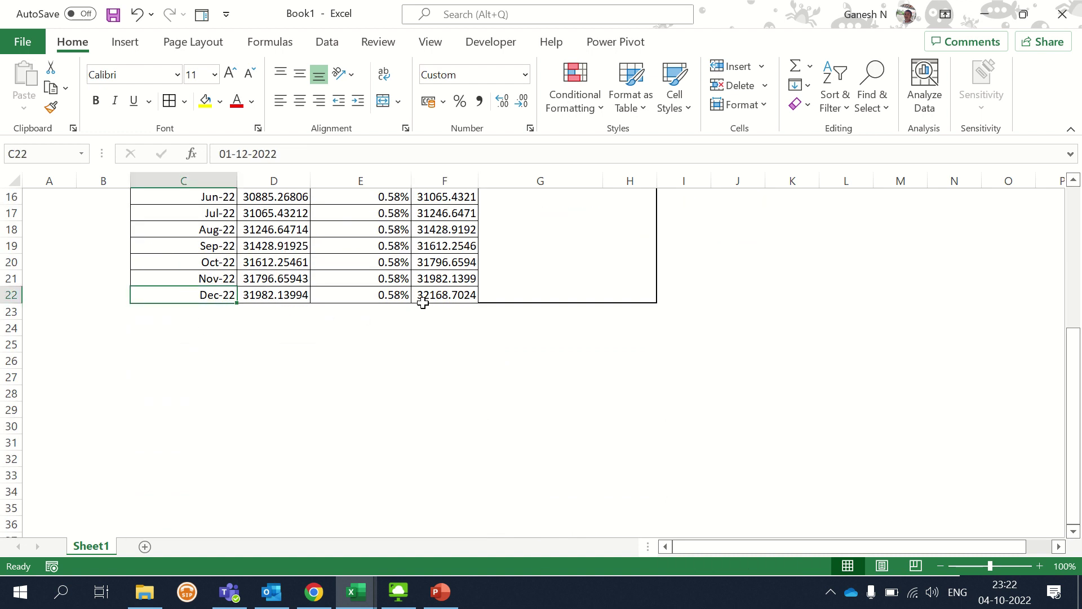
{"action": "mouse_move", "coordinate": [207, 294]}
{"action": "left_mouse_down"}
{"action": "mouse_move", "coordinate": [446, 293]}
{"action": "mouse_move", "coordinate": [480, 484]}
{"action": "left_mouse_up"}
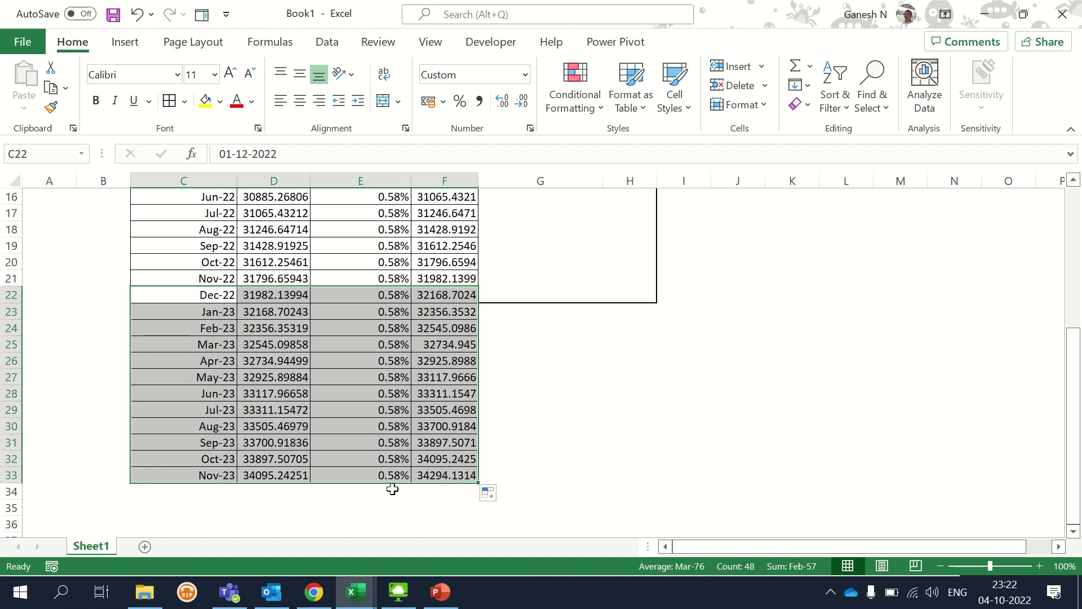
Copy the Nov-23 row down into row 34 with Ctrl+D.
{"action": "scroll", "coordinate": [273, 415], "scroll_direction": "down", "scroll_amount": 3}
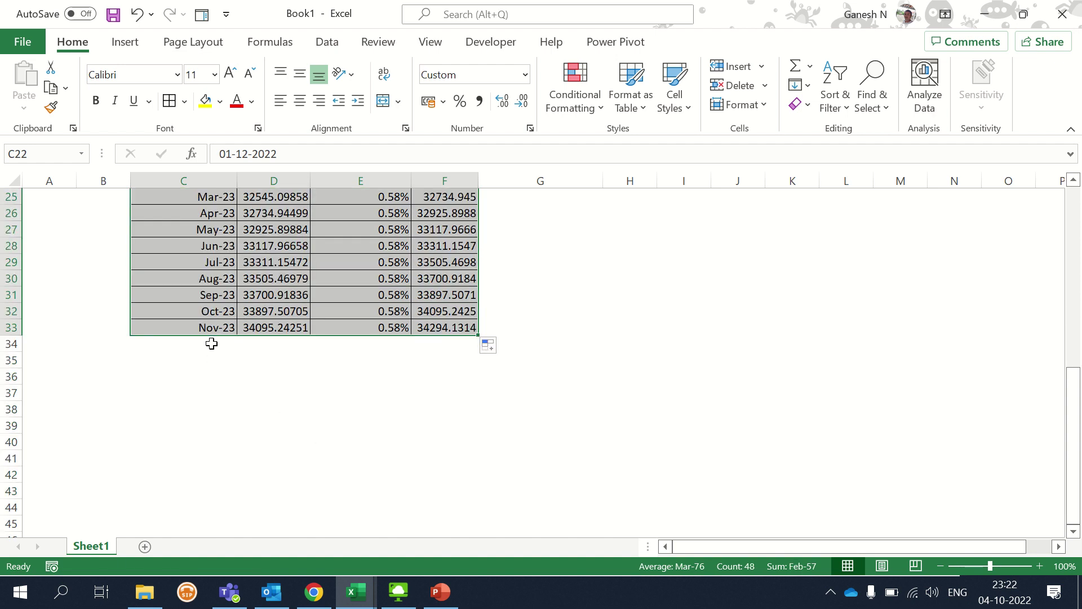
{"action": "left_click_drag", "start_coordinate": [216, 327], "coordinate": [473, 342]}
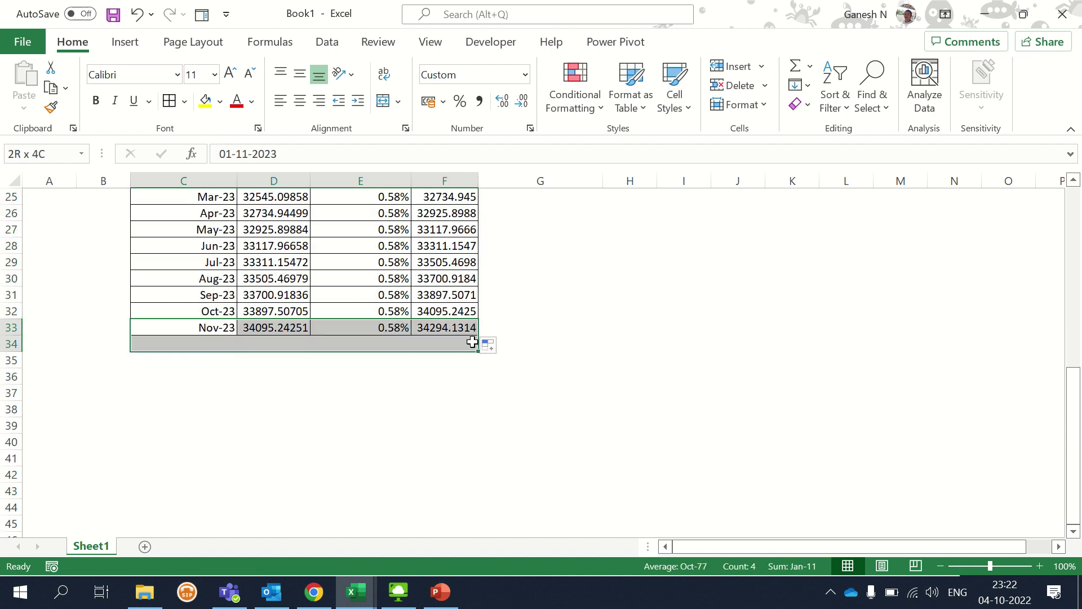
{"action": "key", "text": "ctrl+d"}
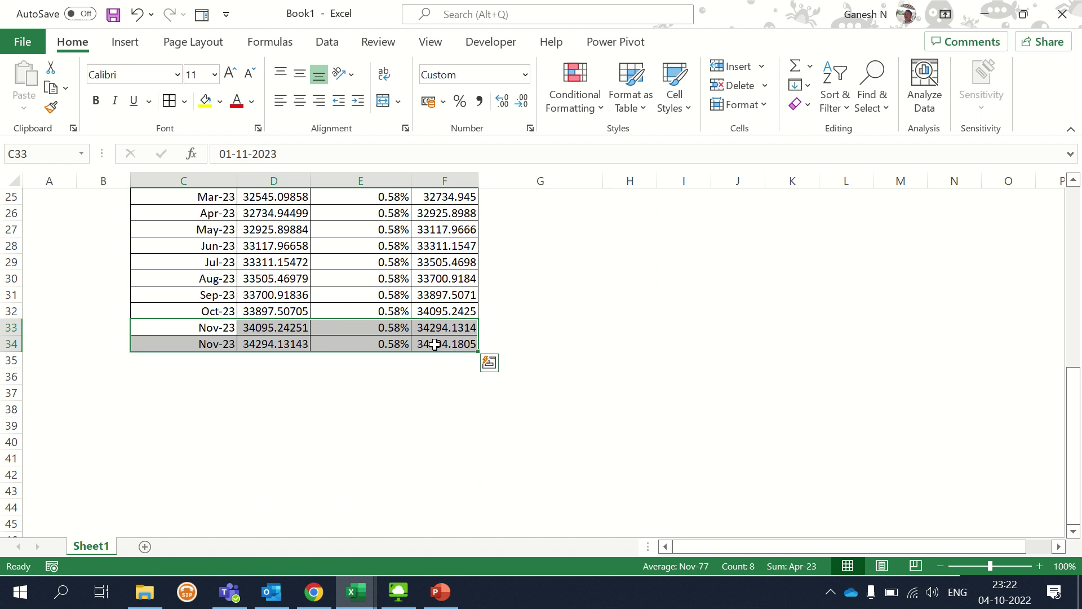
{"action": "left_click", "coordinate": [435, 344]}
Extend the month series so C34 reads Dec-23, ending the schedule at ₹34,494.18.
{"action": "scroll", "coordinate": [254, 367], "scroll_direction": "up", "scroll_amount": 1}
{"action": "scroll", "coordinate": [254, 366], "scroll_direction": "up", "scroll_amount": 3}
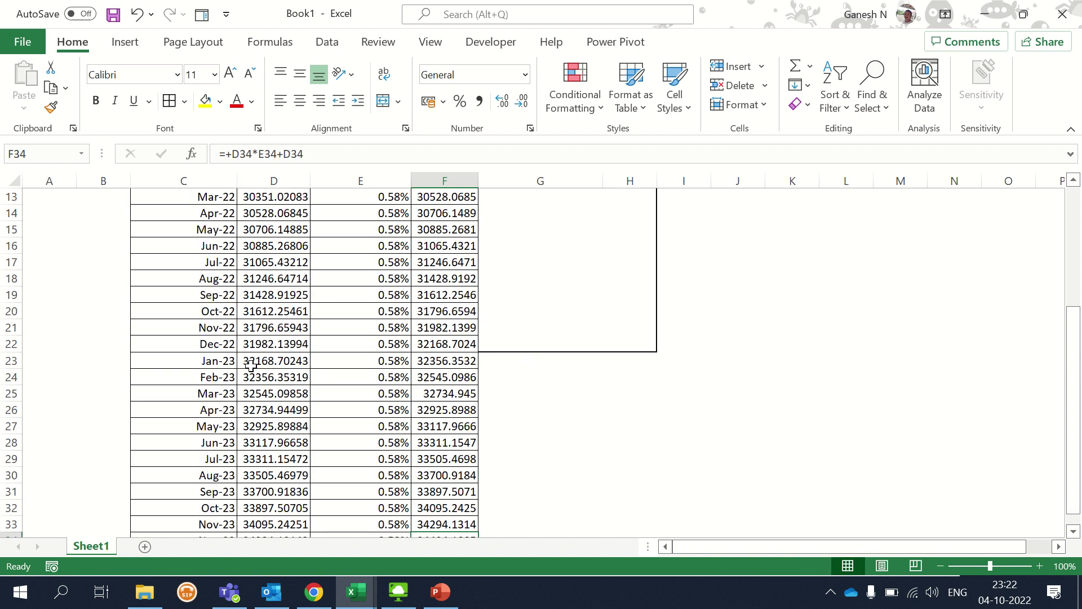
{"action": "scroll", "coordinate": [253, 365], "scroll_direction": "up", "scroll_amount": 3}
{"action": "left_click", "coordinate": [466, 265]}
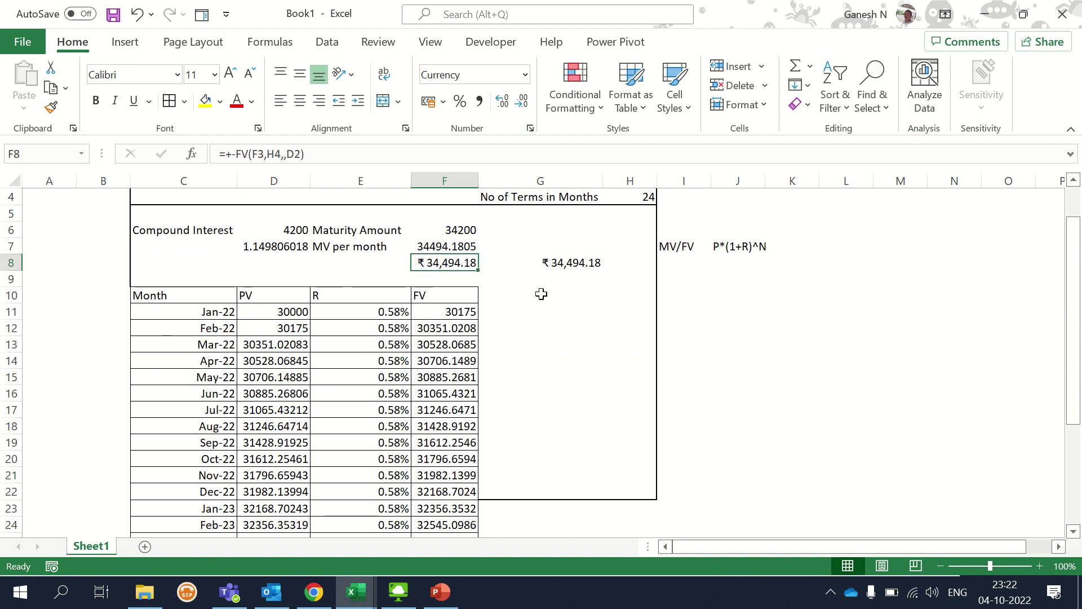
{"action": "scroll", "coordinate": [513, 310], "scroll_direction": "down", "scroll_amount": 4}
{"action": "scroll", "coordinate": [267, 337], "scroll_direction": "down", "scroll_amount": 4}
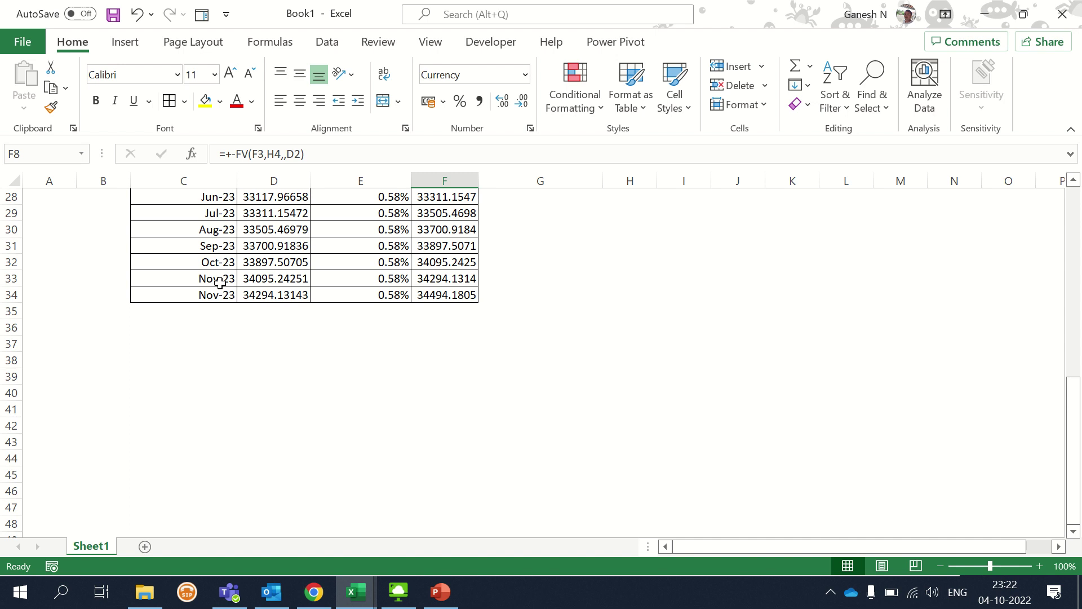
{"action": "mouse_move", "coordinate": [220, 282]}
{"action": "left_mouse_down"}
{"action": "mouse_move", "coordinate": [228, 275]}
{"action": "mouse_move", "coordinate": [240, 299]}
{"action": "left_mouse_up"}
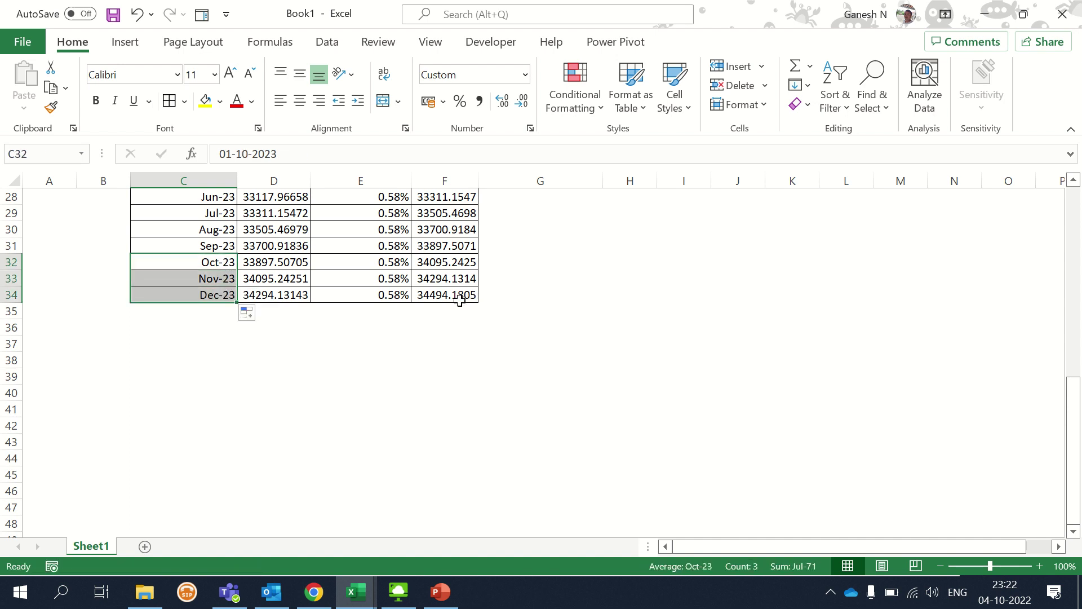
{"action": "left_click", "coordinate": [460, 295]}
{"action": "scroll", "coordinate": [487, 298], "scroll_direction": "up", "scroll_amount": 3}
{"action": "scroll", "coordinate": [487, 298], "scroll_direction": "up", "scroll_amount": 6}
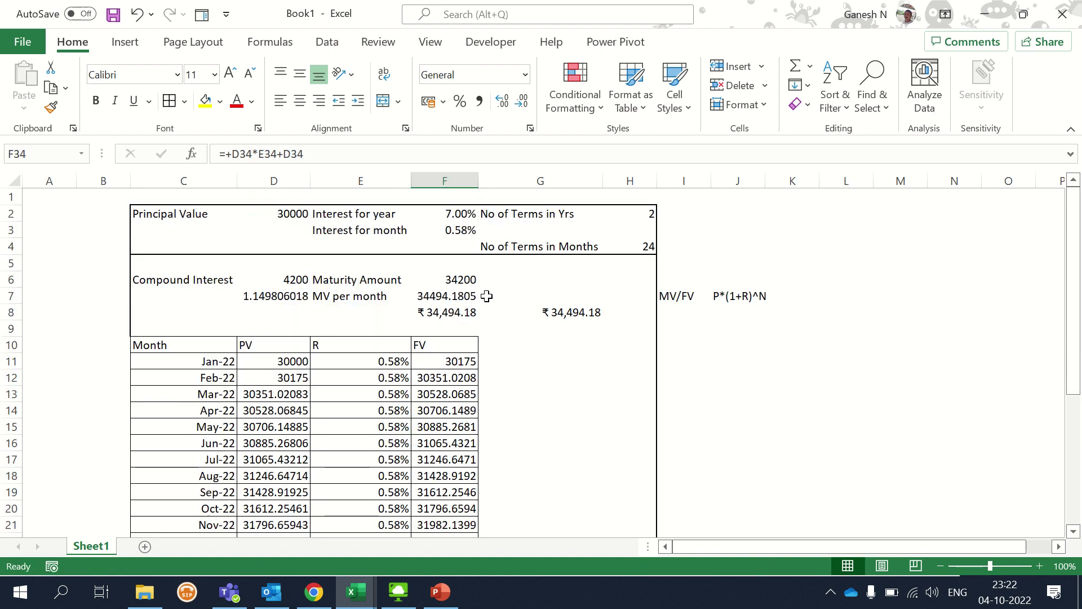
{"action": "left_click", "coordinate": [447, 310]}
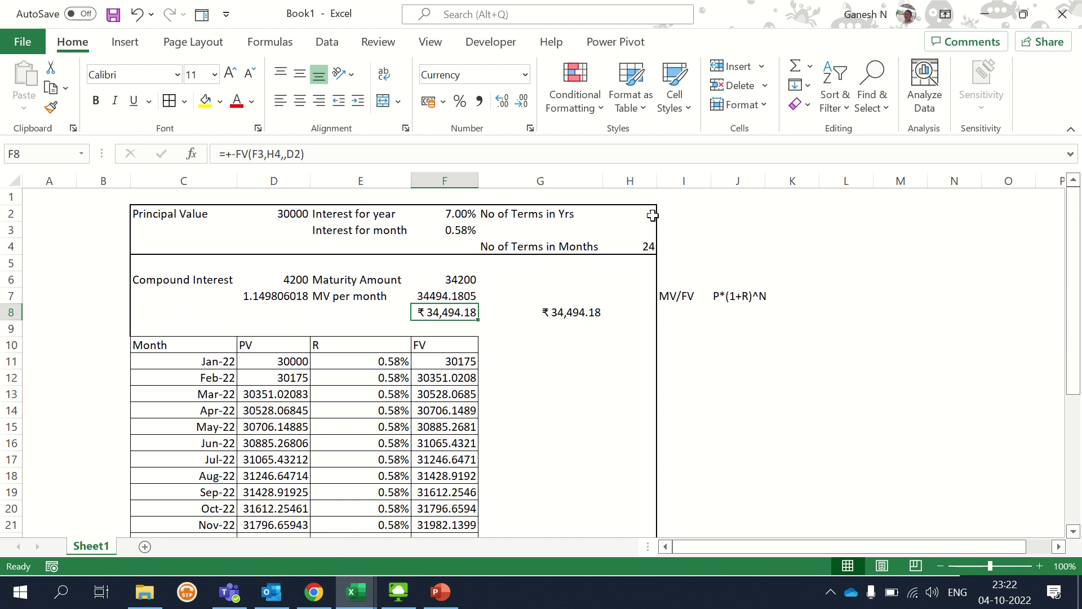
{"action": "scroll", "coordinate": [604, 309], "scroll_direction": "down", "scroll_amount": 4}
{"action": "scroll", "coordinate": [351, 254], "scroll_direction": "down", "scroll_amount": 3}
{"action": "scroll", "coordinate": [461, 265], "scroll_direction": "down", "scroll_amount": 1}
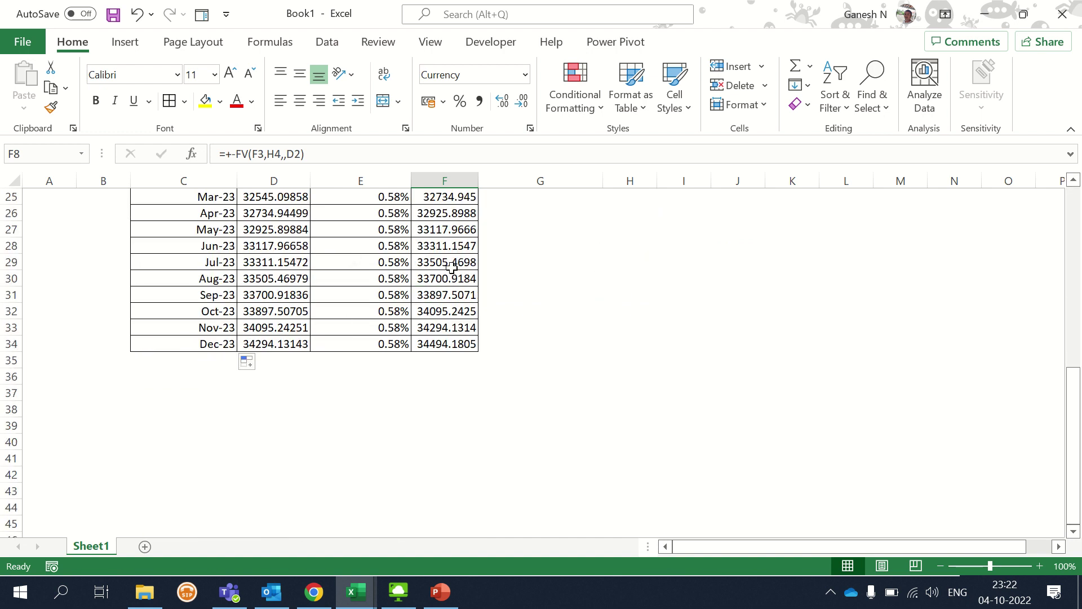
{"action": "scroll", "coordinate": [401, 446], "scroll_direction": "down", "scroll_amount": 3}
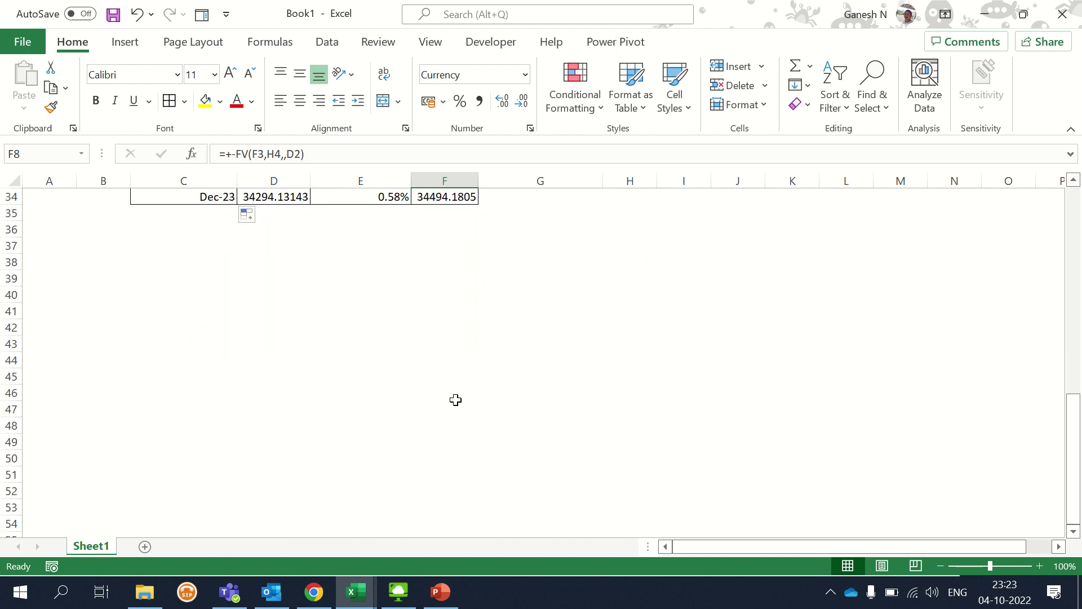
{"action": "scroll", "coordinate": [456, 400], "scroll_direction": "up", "scroll_amount": 5}
{"action": "scroll", "coordinate": [456, 394], "scroll_direction": "up", "scroll_amount": 4}
{"action": "scroll", "coordinate": [456, 390], "scroll_direction": "up", "scroll_amount": 2}
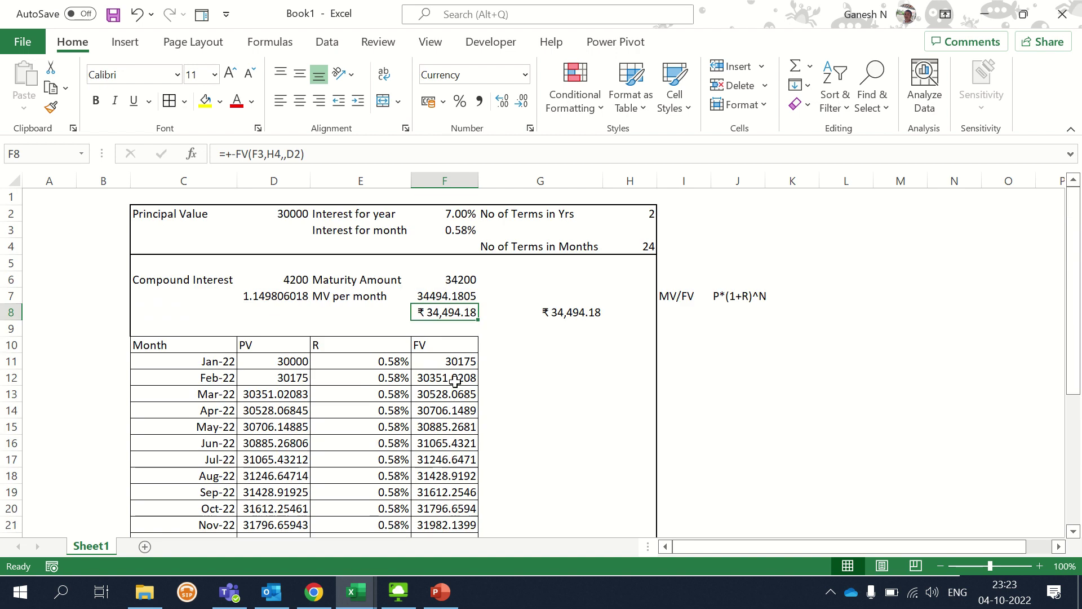
{"action": "left_click", "coordinate": [531, 345]}
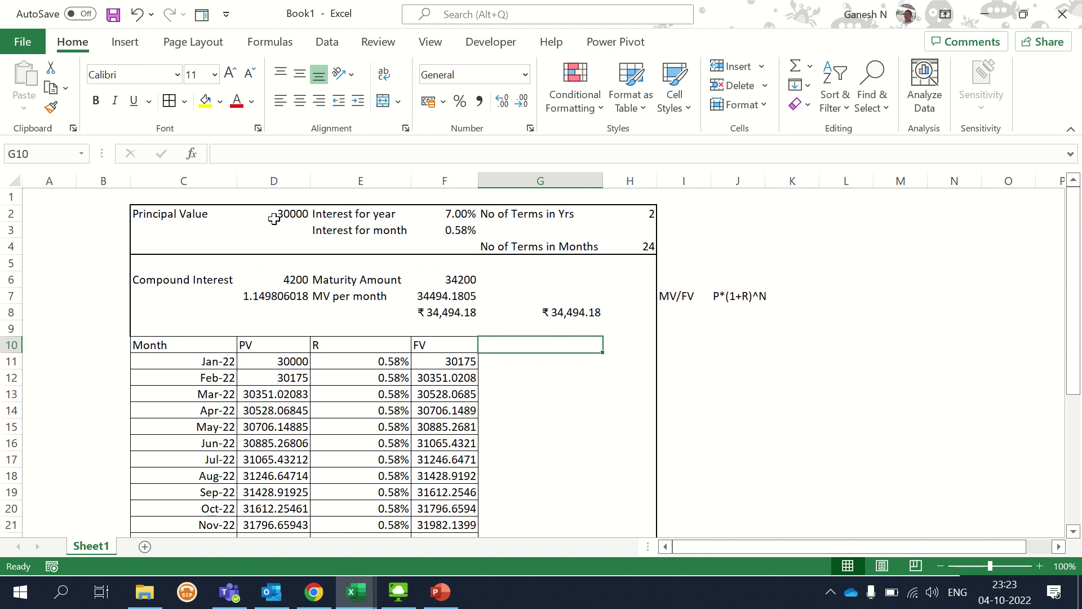
{"action": "scroll", "coordinate": [401, 272], "scroll_direction": "down", "scroll_amount": 4}
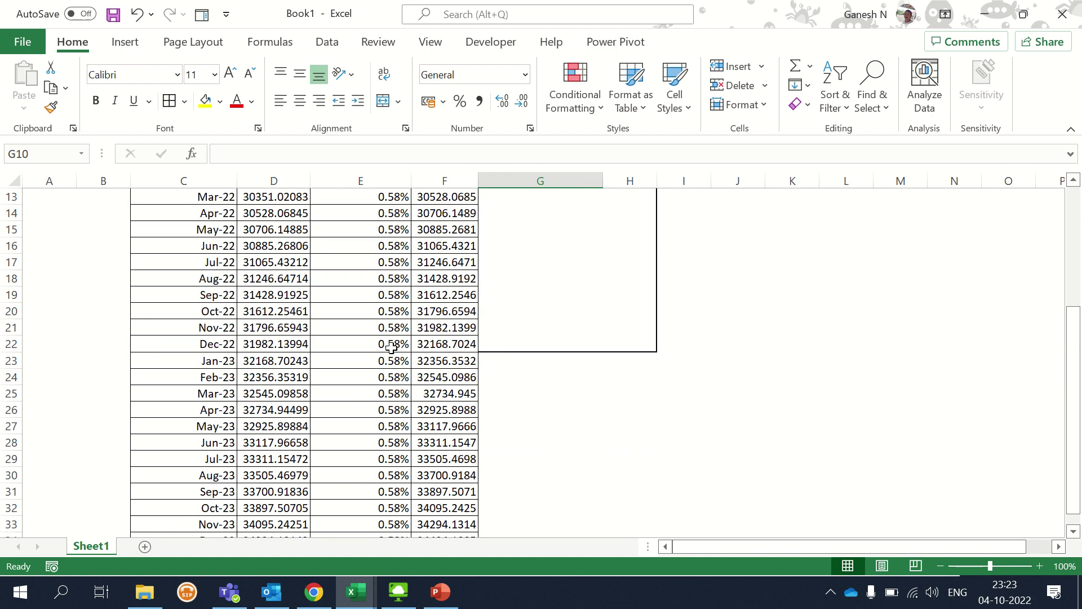
{"action": "scroll", "coordinate": [389, 345], "scroll_direction": "up", "scroll_amount": 4}
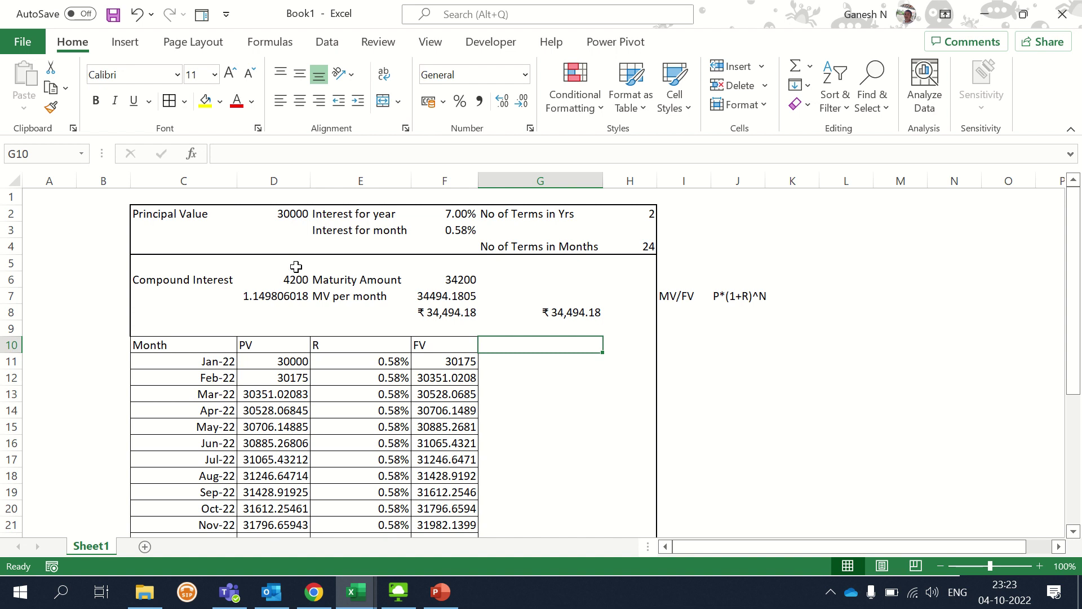